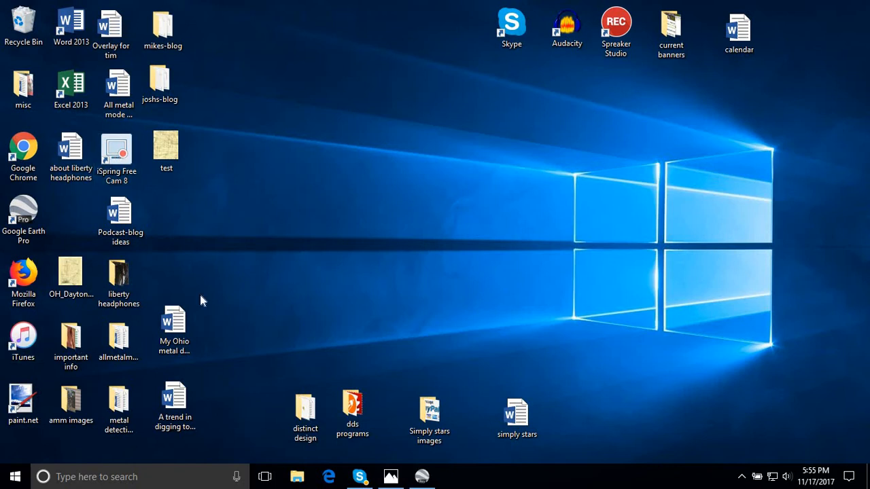
- Switch to Photos and examine the roads, creeks and settlements on the old topographic map test.jpg across Bethel township
{"action": "left_click", "coordinate": [424, 484]}
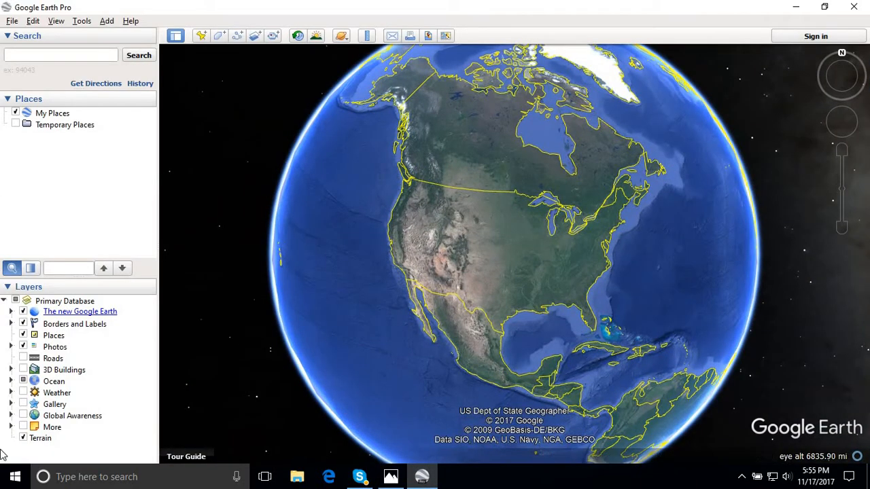
{"action": "left_click", "coordinate": [391, 476]}
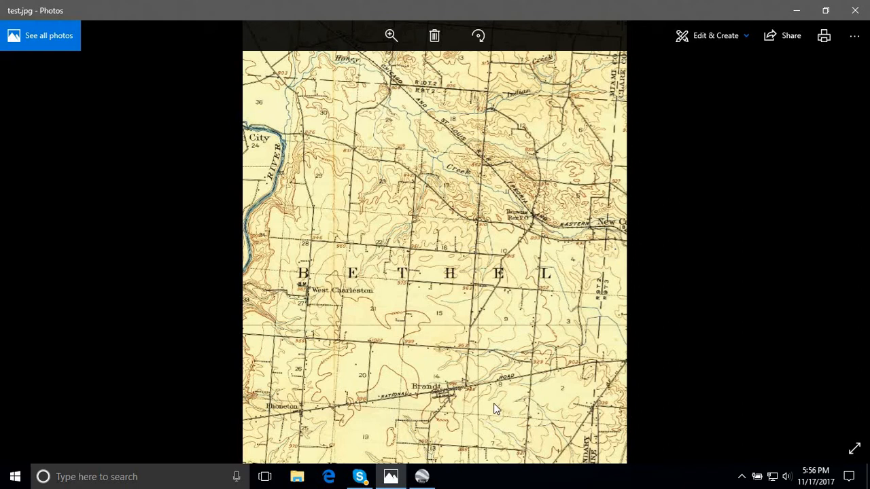
{"action": "left_click", "coordinate": [394, 35]}
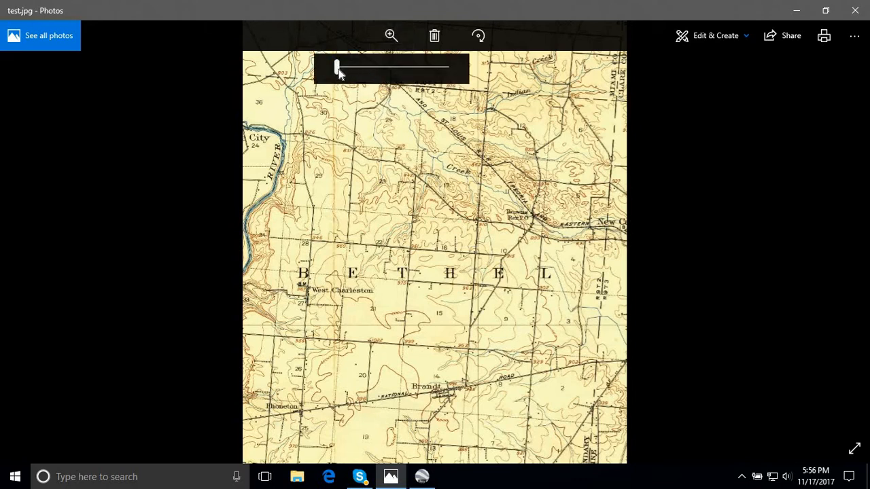
{"action": "left_click_drag", "start_coordinate": [340, 68], "coordinate": [353, 66]}
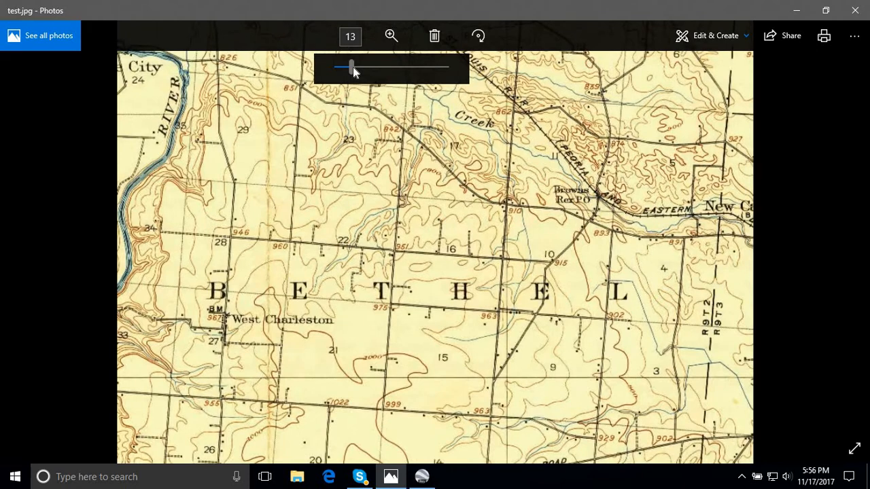
{"action": "scroll", "coordinate": [535, 306], "scroll_direction": "up", "scroll_amount": 3}
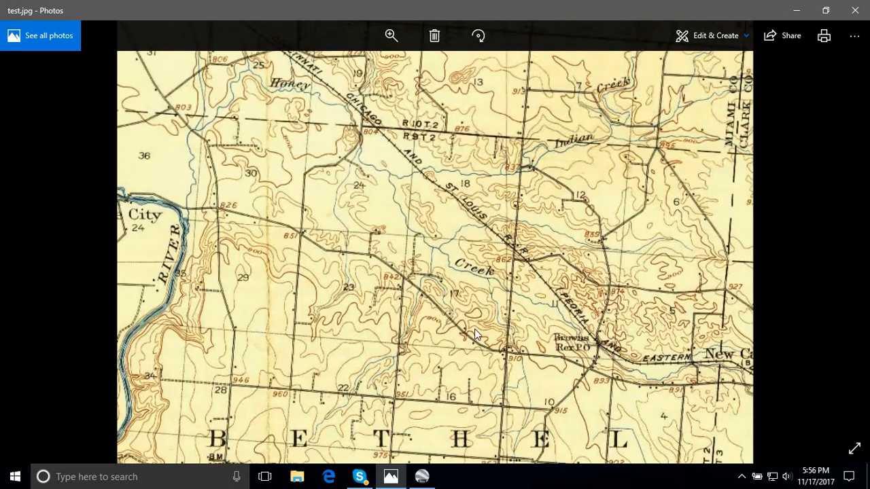
{"action": "scroll", "coordinate": [298, 337], "scroll_direction": "down", "scroll_amount": 4}
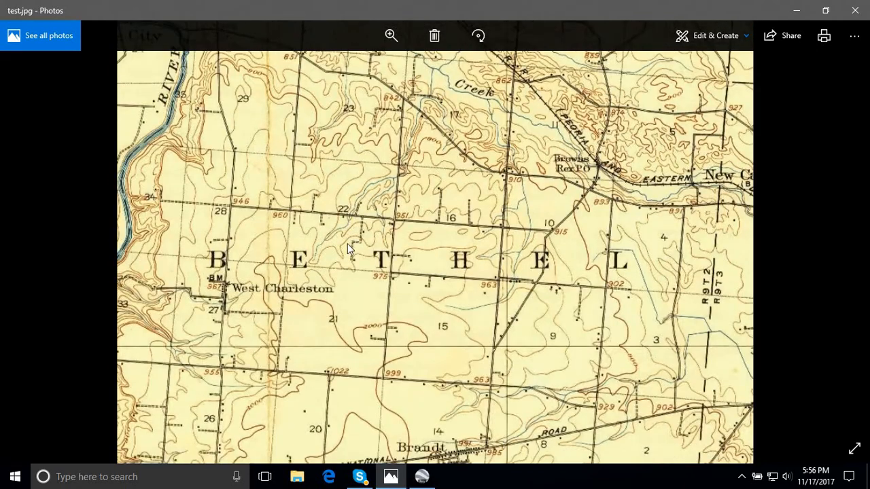
{"action": "scroll", "coordinate": [320, 264], "scroll_direction": "down", "scroll_amount": 2}
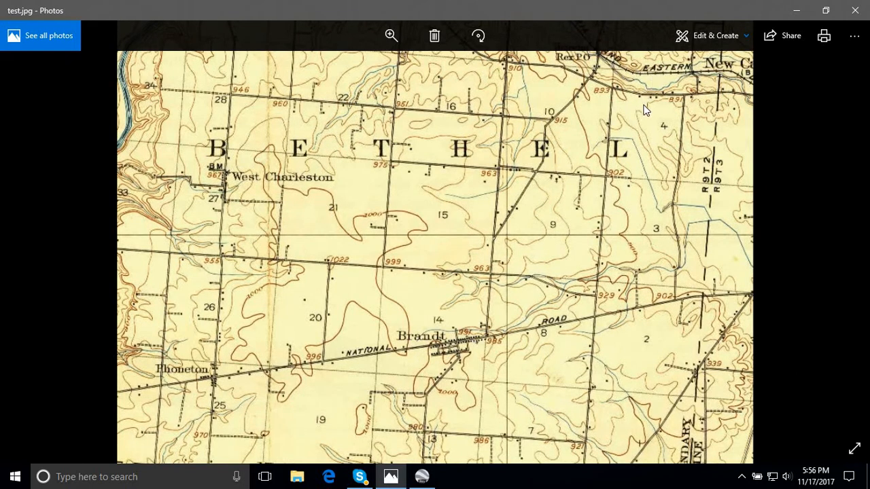
{"action": "scroll", "coordinate": [646, 108], "scroll_direction": "up", "scroll_amount": 4}
{"action": "scroll", "coordinate": [666, 353], "scroll_direction": "up", "scroll_amount": 3}
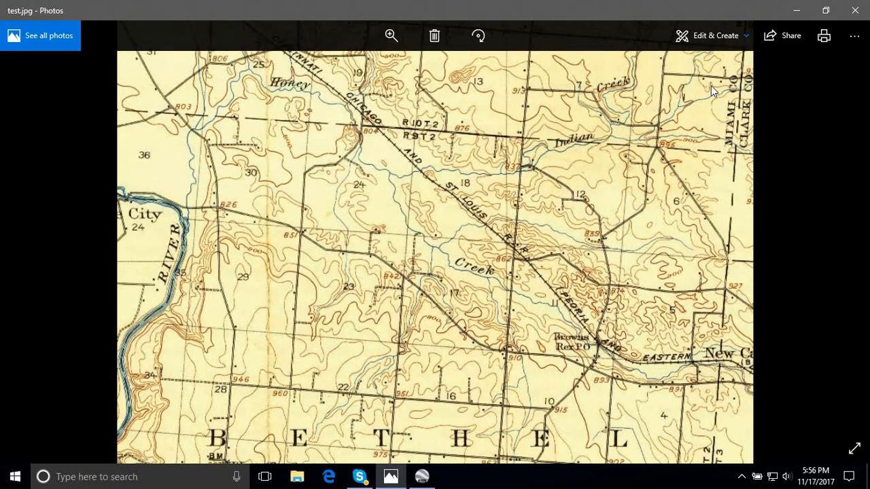
{"action": "scroll", "coordinate": [547, 222], "scroll_direction": "down", "scroll_amount": 6}
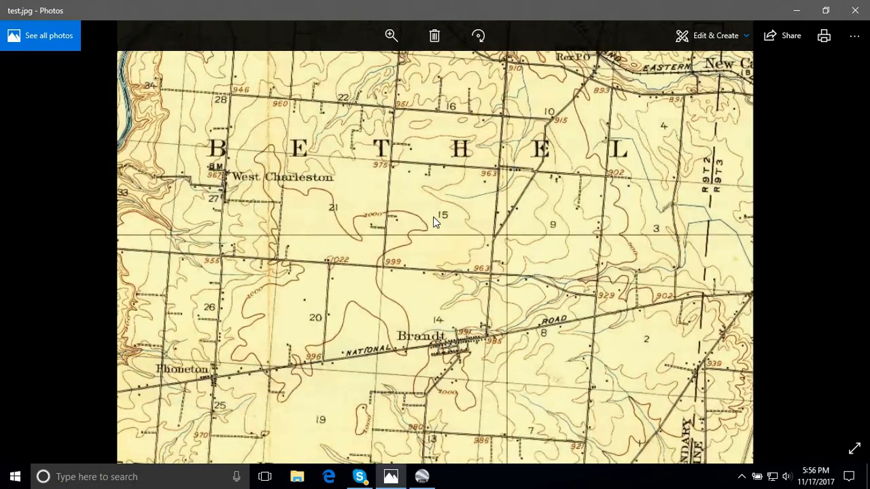
{"action": "left_click_drag", "start_coordinate": [433, 217], "coordinate": [436, 331]}
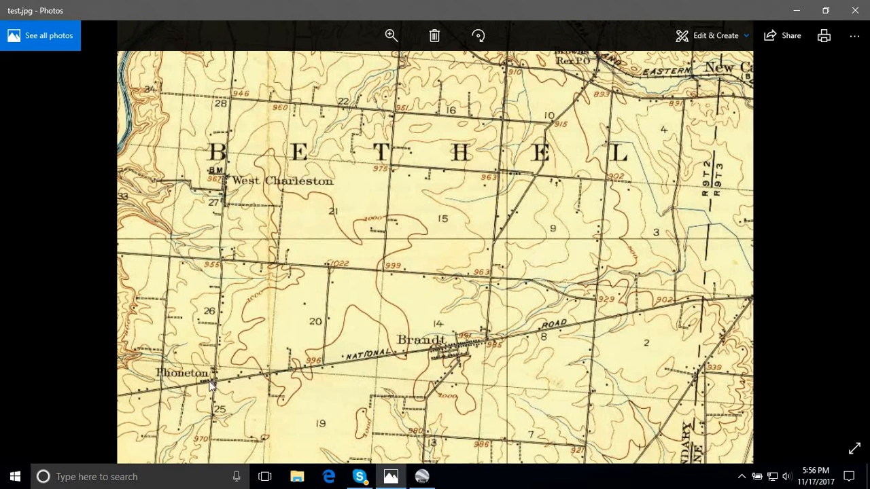
{"action": "left_click_drag", "start_coordinate": [359, 239], "coordinate": [360, 235]}
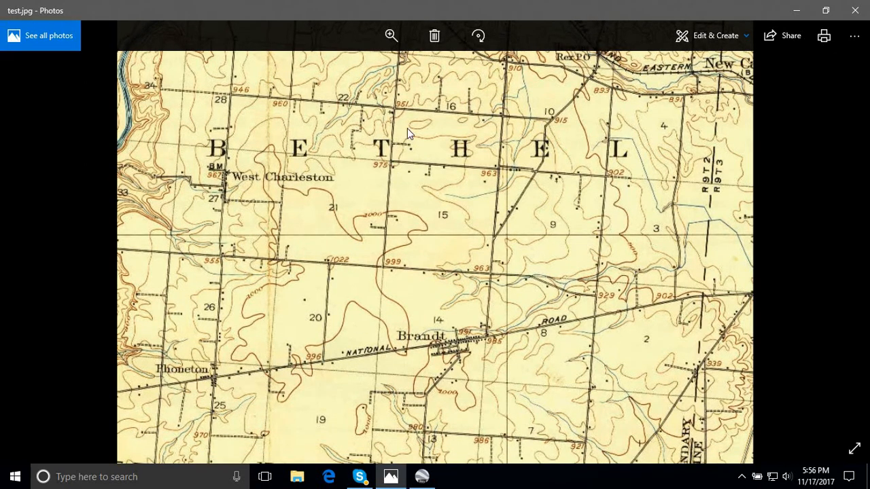
- Enlarge the old map around Brandt and Phoneton so the National Road stretch between them fills the view
{"action": "left_click", "coordinate": [390, 35]}
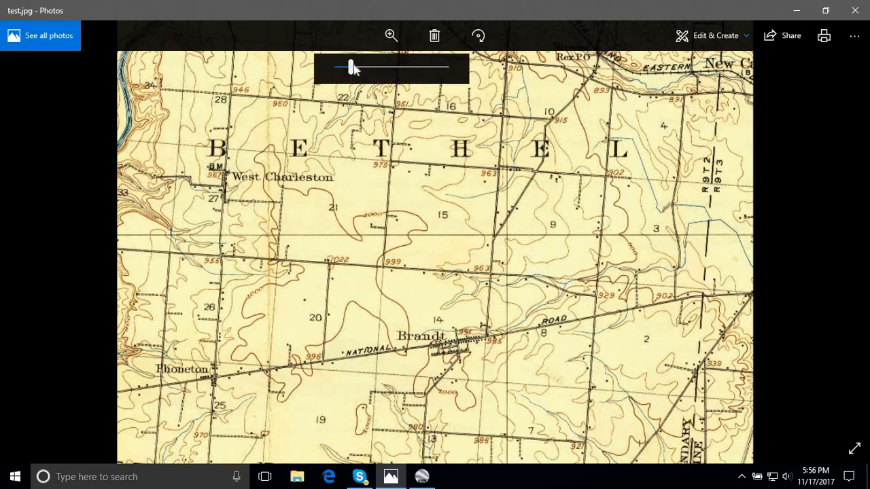
{"action": "left_click_drag", "start_coordinate": [350, 68], "coordinate": [371, 65]}
{"action": "left_click", "coordinate": [363, 67]}
{"action": "scroll", "coordinate": [370, 237], "scroll_direction": "down", "scroll_amount": 3}
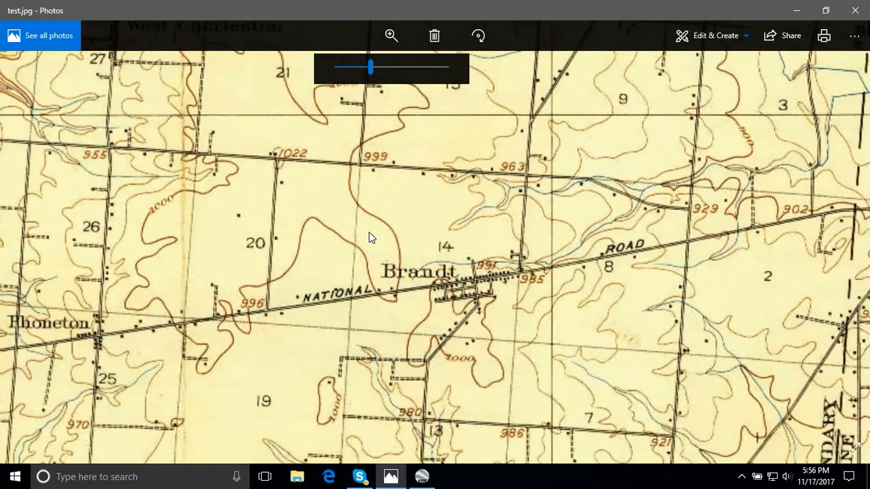
{"action": "left_click_drag", "start_coordinate": [384, 211], "coordinate": [469, 196]}
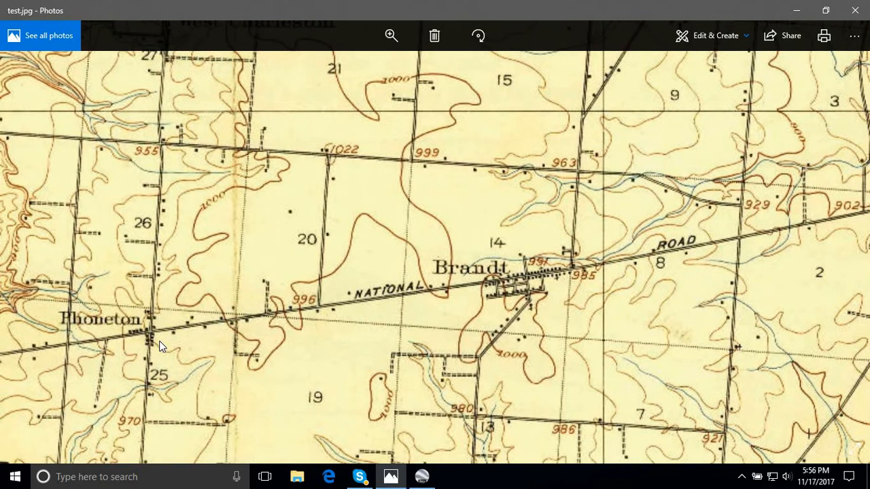
- Switch to Google Earth Pro and search for "tipp city ohio"
{"action": "left_click", "coordinate": [421, 479]}
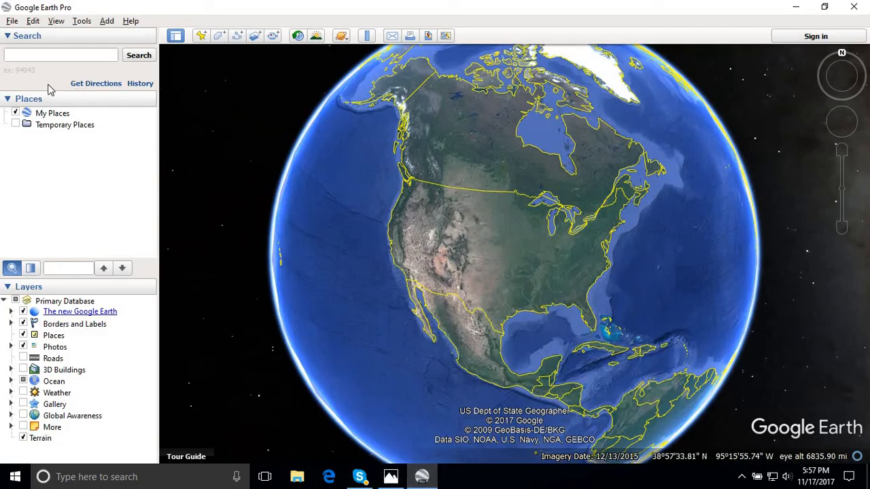
{"action": "left_click", "coordinate": [33, 54]}
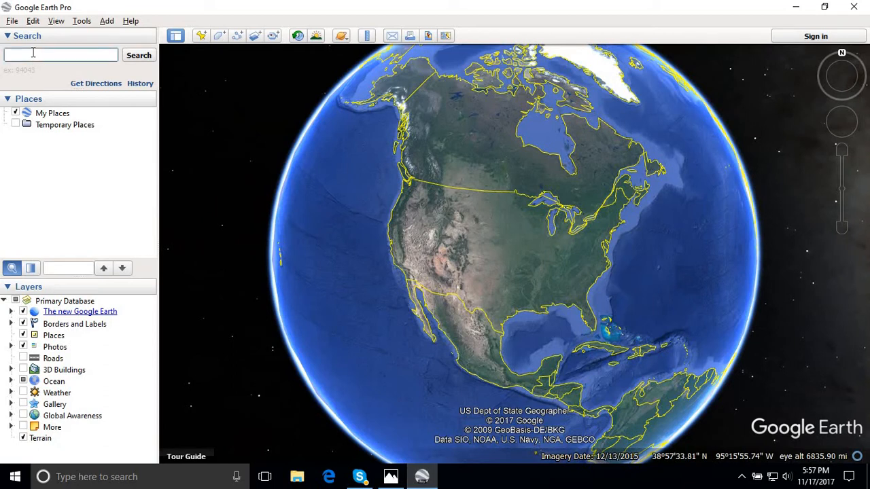
{"action": "type", "text": "ti"}
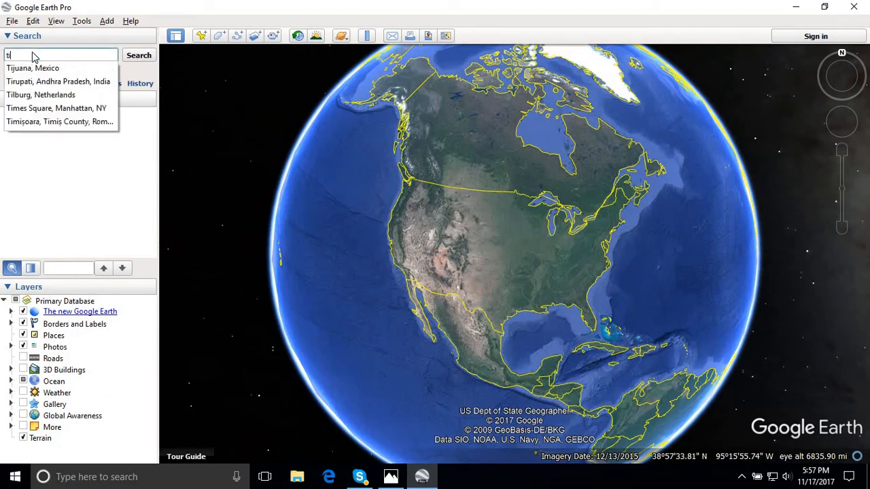
{"action": "type", "text": "pp city ohio"}
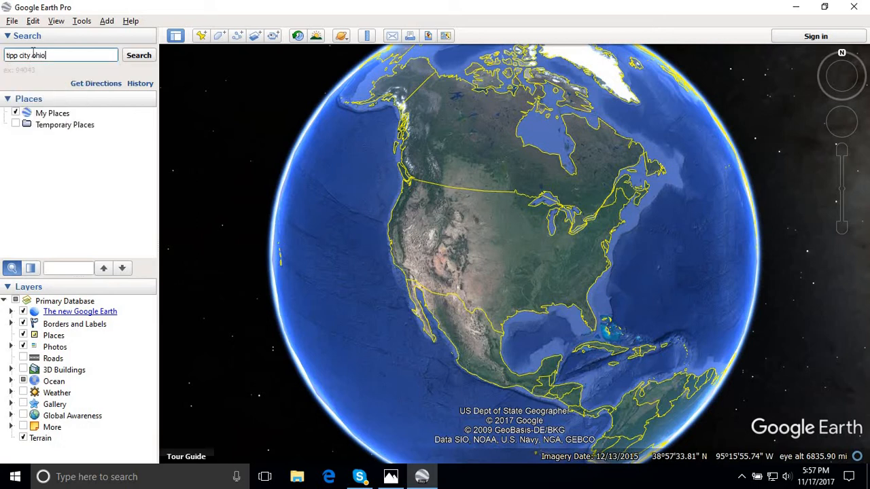
{"action": "key", "text": "Return"}
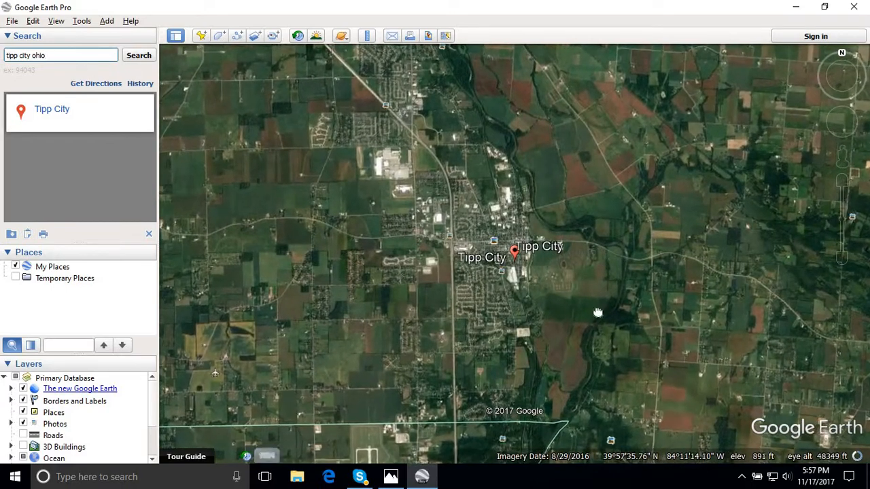
- Bring the area between Phoneton and Brandt, southeast of Tipp City, into the satellite view at closer range
{"action": "left_click_drag", "start_coordinate": [492, 290], "coordinate": [373, 256]}
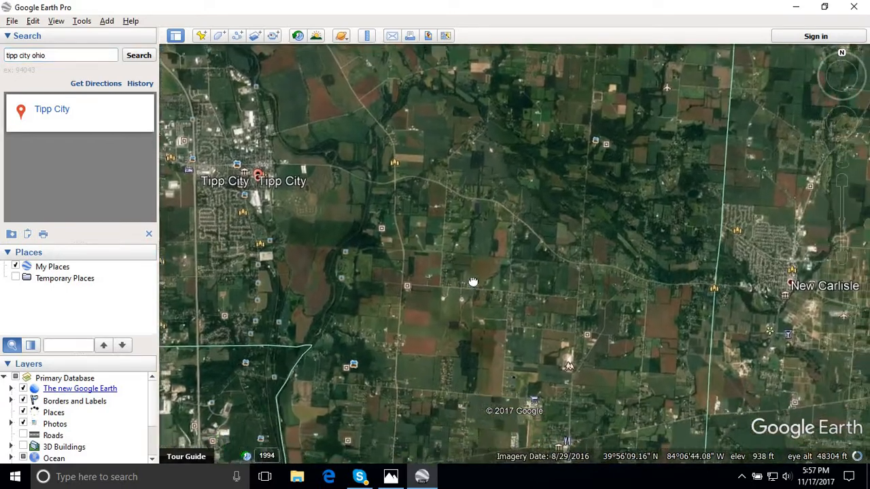
{"action": "scroll", "coordinate": [478, 297], "scroll_direction": "up", "scroll_amount": 3}
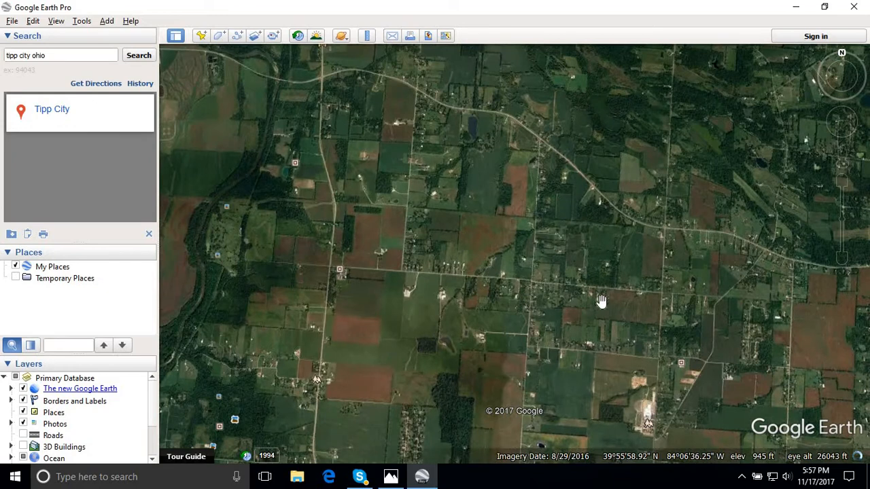
{"action": "left_click_drag", "start_coordinate": [521, 284], "coordinate": [483, 256]}
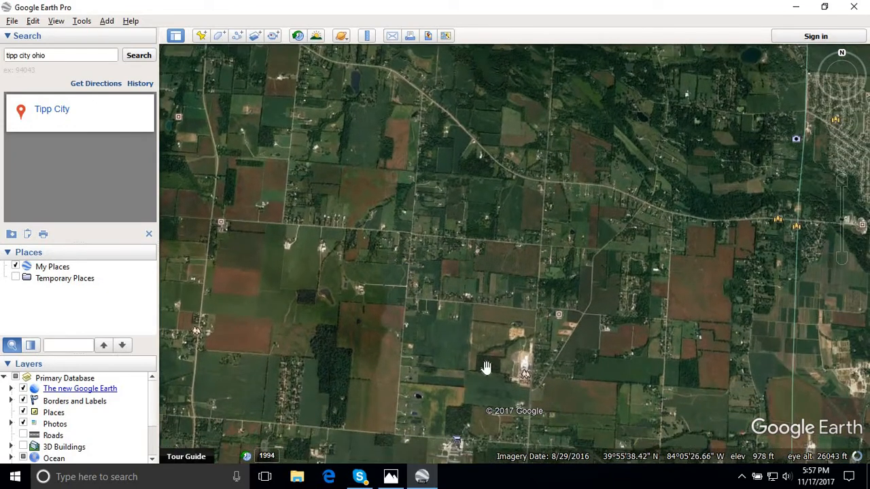
{"action": "left_click_drag", "start_coordinate": [488, 367], "coordinate": [485, 170]}
{"action": "left_click_drag", "start_coordinate": [478, 280], "coordinate": [461, 163]}
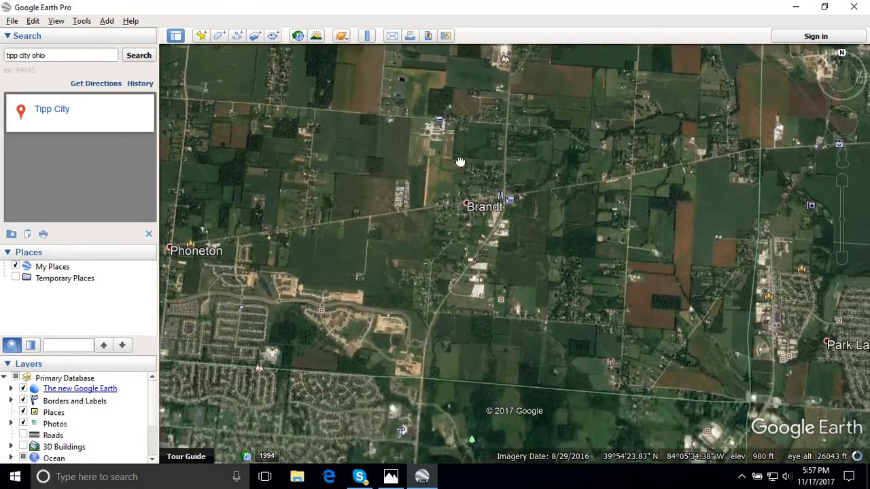
{"action": "left_click_drag", "start_coordinate": [372, 253], "coordinate": [503, 268]}
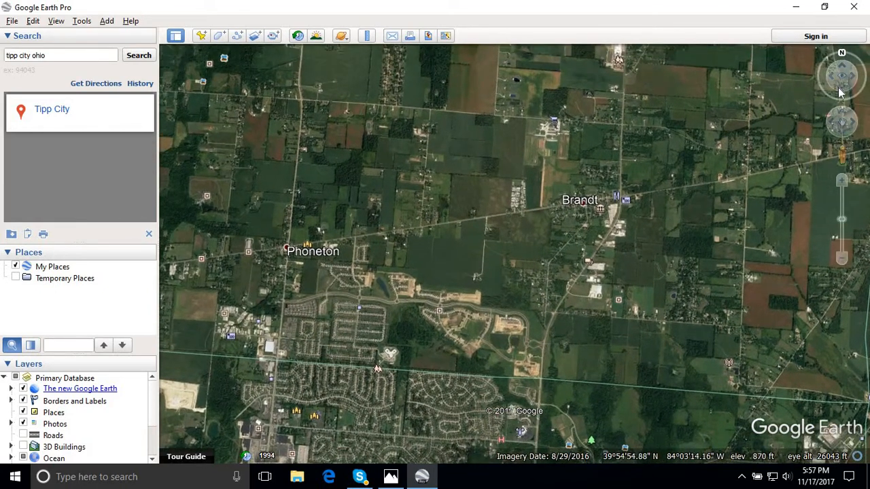
- Explore the satellite imagery south of Brandt at close range and return to an overview of Phoneton and Brandt
{"action": "left_click_drag", "start_coordinate": [843, 92], "coordinate": [840, 93]}
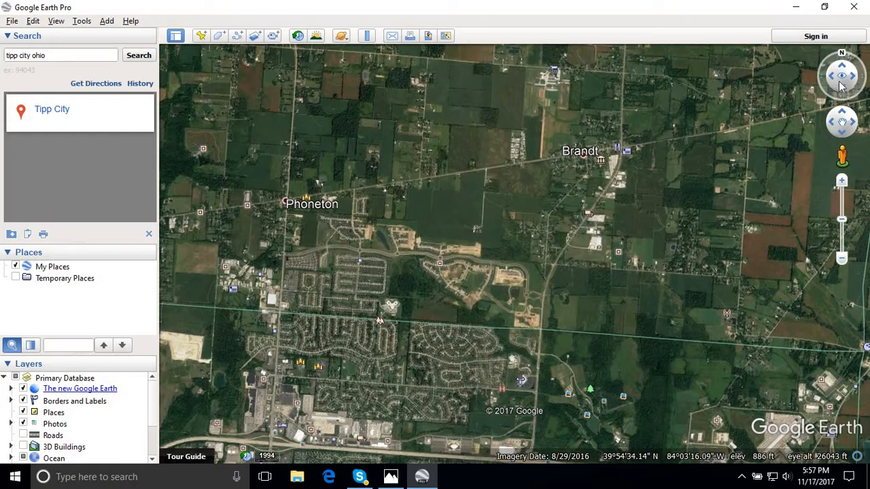
{"action": "scroll", "coordinate": [535, 226], "scroll_direction": "up", "scroll_amount": 2}
{"action": "scroll", "coordinate": [535, 227], "scroll_direction": "up", "scroll_amount": 2}
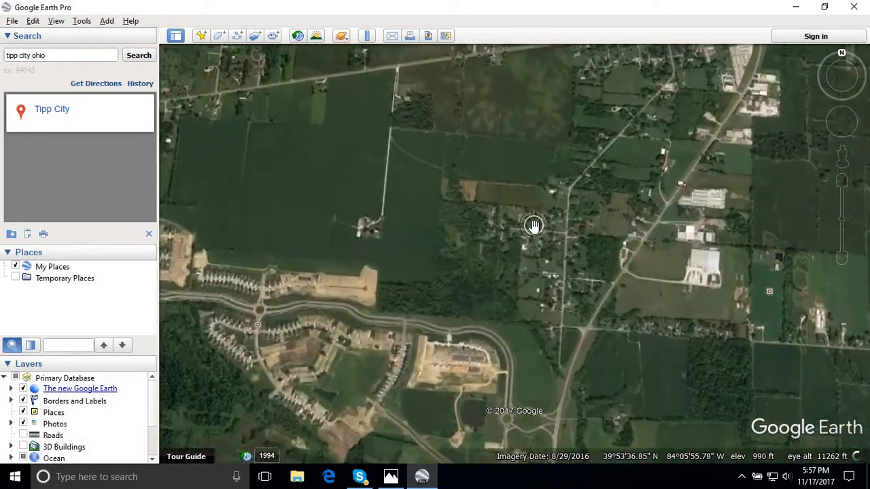
{"action": "mouse_move", "coordinate": [843, 91]}
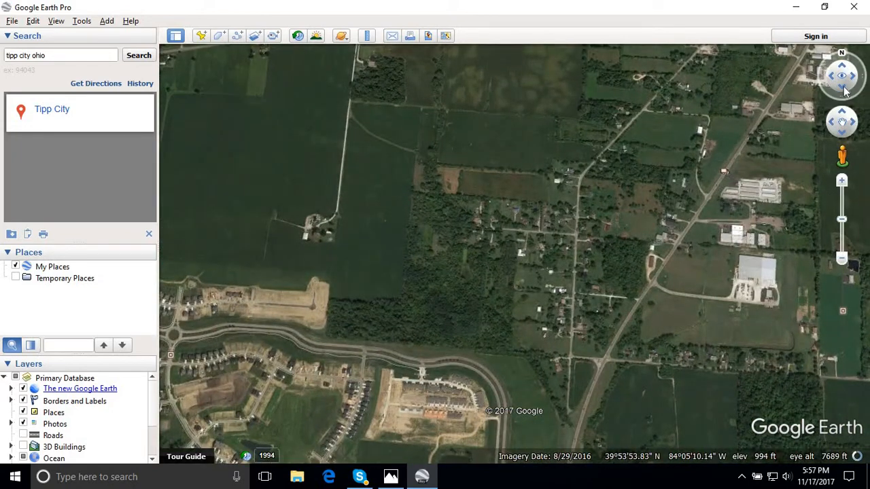
{"action": "left_click", "coordinate": [843, 90]}
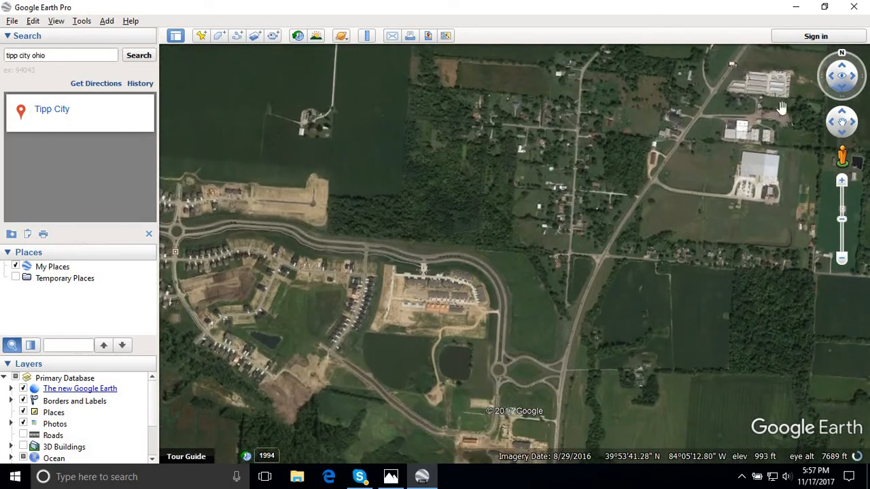
{"action": "scroll", "coordinate": [532, 235], "scroll_direction": "down", "scroll_amount": 3}
{"action": "scroll", "coordinate": [463, 371], "scroll_direction": "down", "scroll_amount": 2}
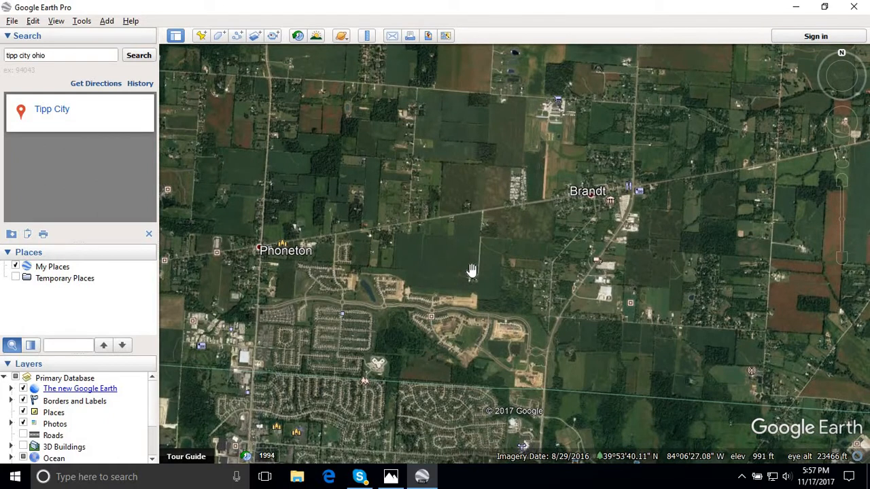
- Compare the road layout around Phoneton and Brandt on the satellite view with the old map in Photos
{"action": "mouse_move", "coordinate": [633, 187]}
{"action": "left_click", "coordinate": [391, 478]}
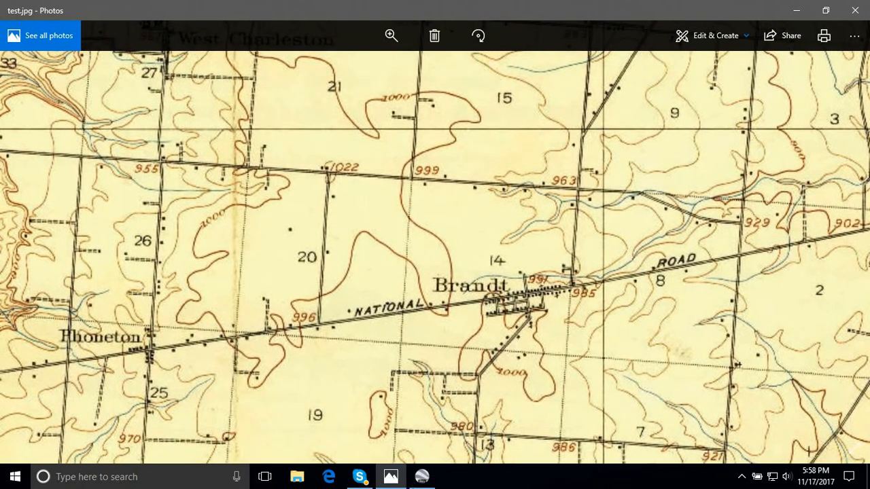
{"action": "left_click", "coordinate": [422, 477]}
{"action": "left_click_drag", "start_coordinate": [478, 321], "coordinate": [442, 366]}
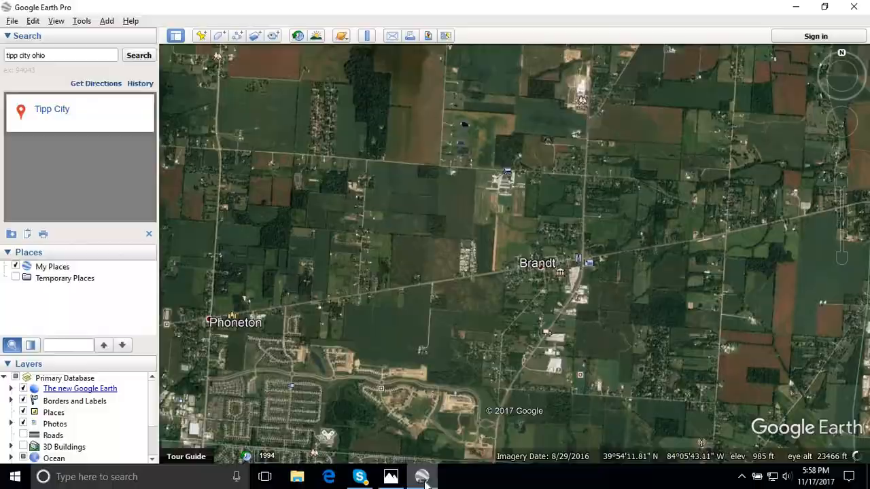
{"action": "left_click", "coordinate": [421, 477]}
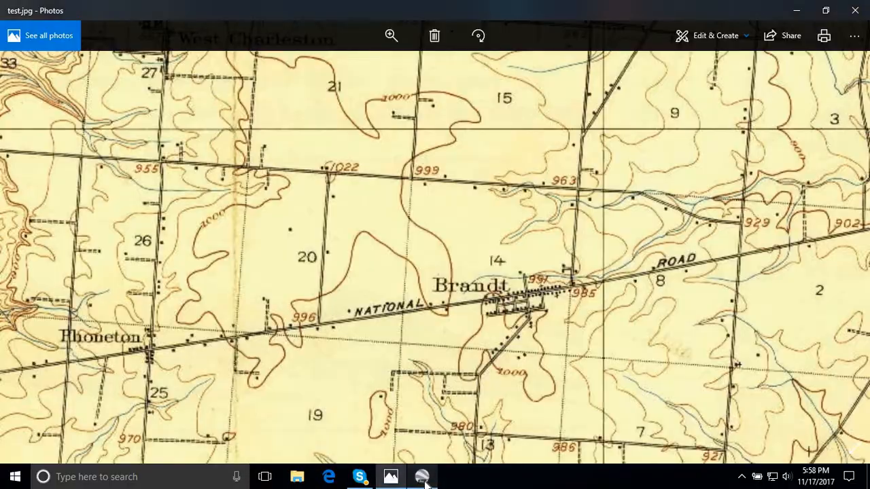
{"action": "left_click", "coordinate": [421, 476]}
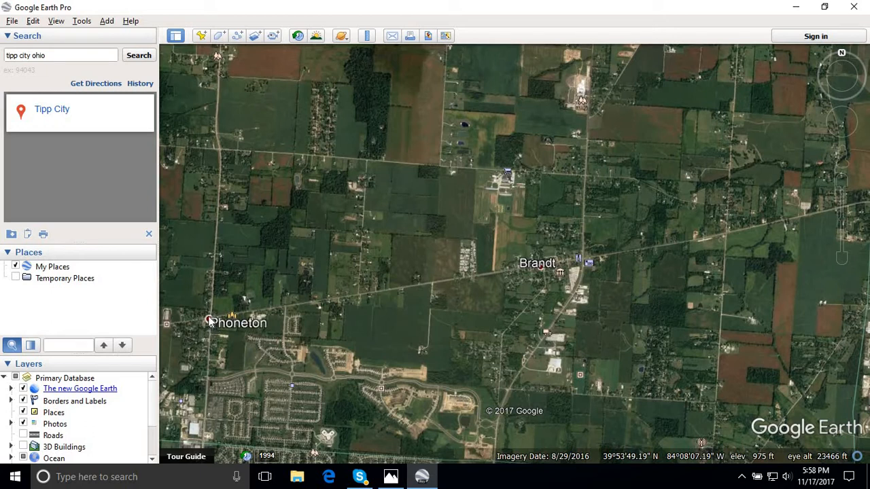
{"action": "mouse_move", "coordinate": [421, 480]}
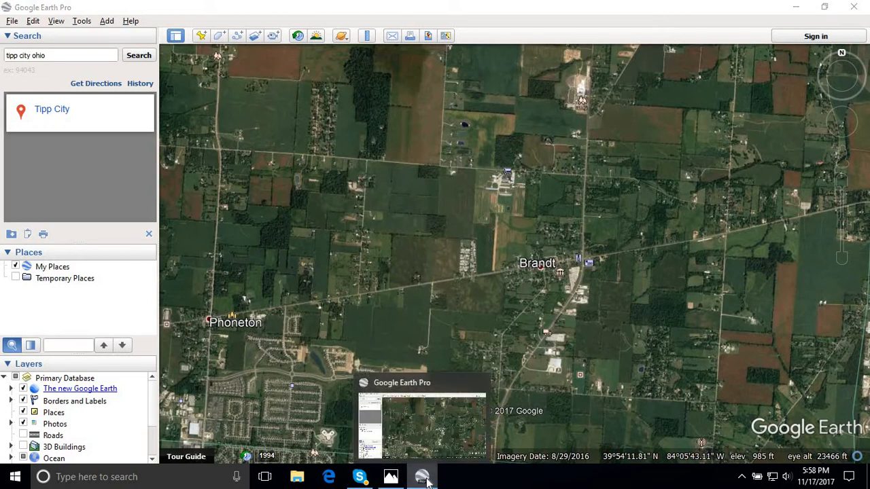
- Flip between the satellite view and the old map, and shift the imagery southwest to bring Brandt nearer its position on the map
{"action": "left_click", "coordinate": [425, 481]}
{"action": "left_click", "coordinate": [424, 480]}
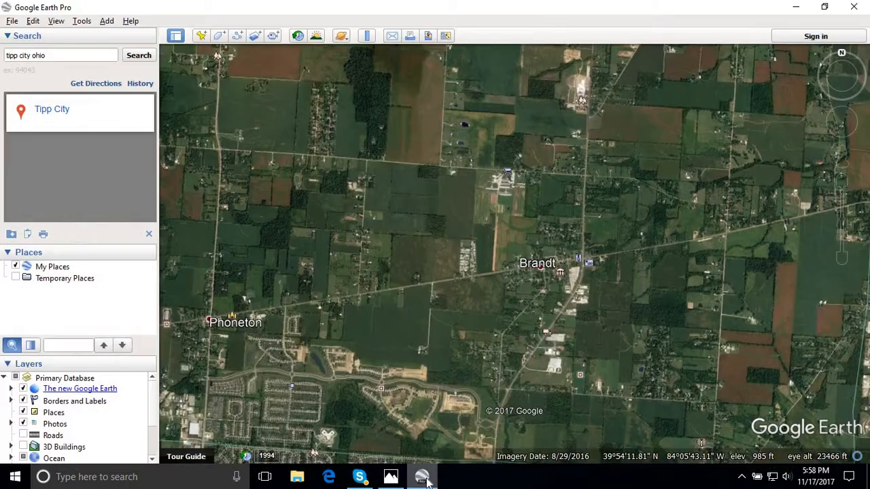
{"action": "left_click", "coordinate": [424, 480]}
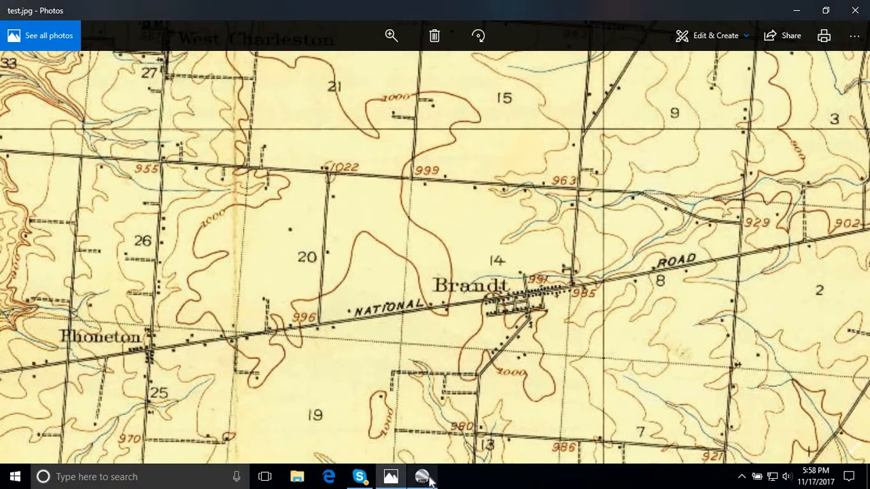
{"action": "left_click", "coordinate": [424, 480]}
{"action": "left_click_drag", "start_coordinate": [417, 368], "coordinate": [384, 401]}
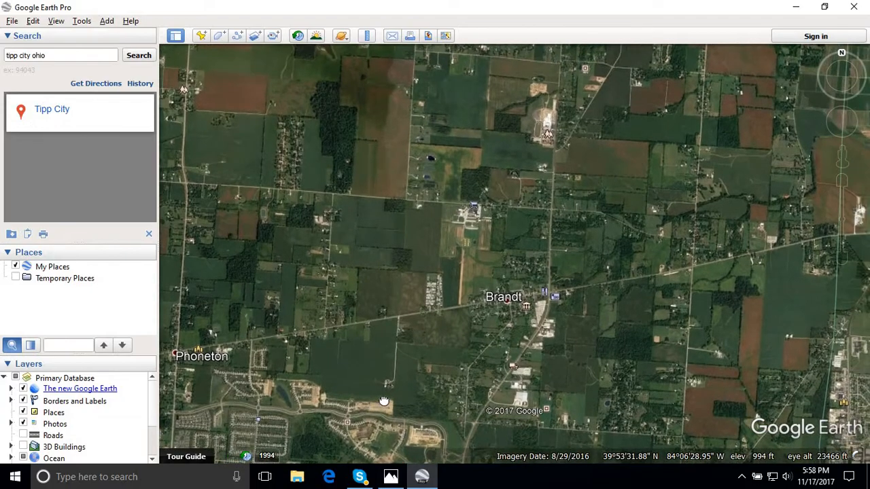
- Compare the positions of Brandt, Phoneton and the National Road on the satellite view with test.jpg in Photos
{"action": "left_click", "coordinate": [422, 480]}
{"action": "left_click", "coordinate": [422, 480]}
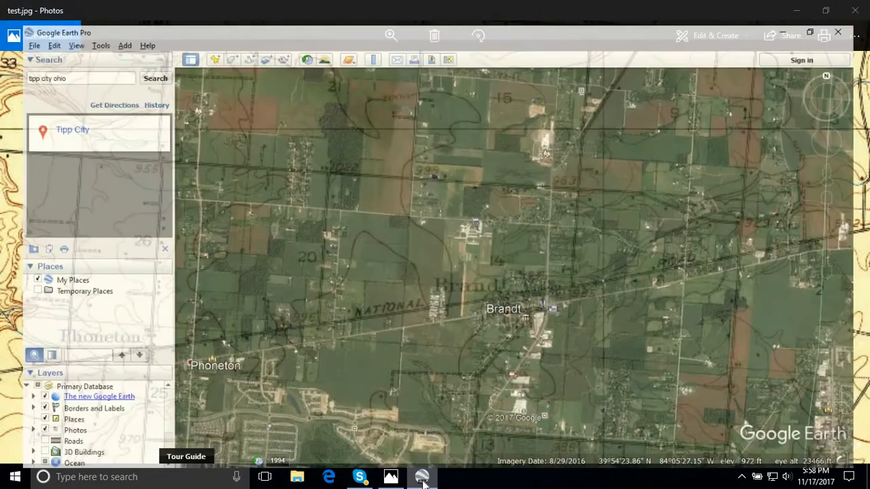
{"action": "left_click", "coordinate": [423, 480]}
{"action": "left_click", "coordinate": [422, 480]}
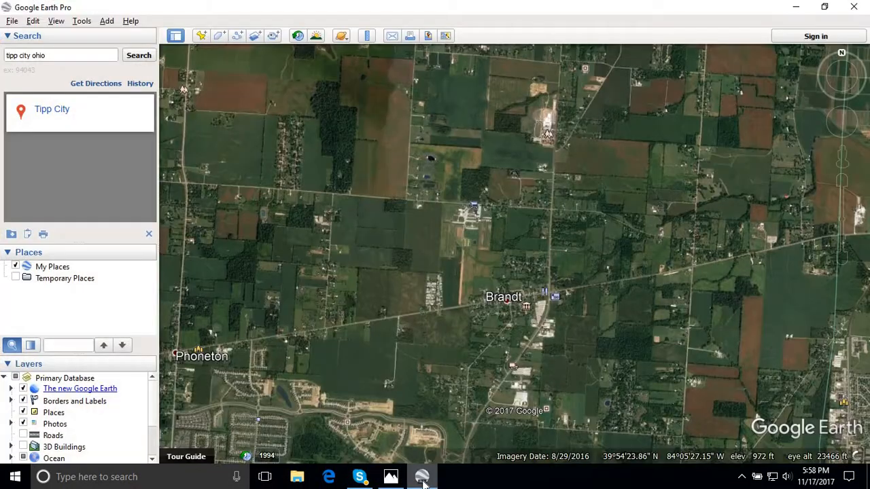
{"action": "left_click", "coordinate": [422, 480]}
{"action": "left_click", "coordinate": [422, 480]}
{"action": "left_click", "coordinate": [422, 480]}
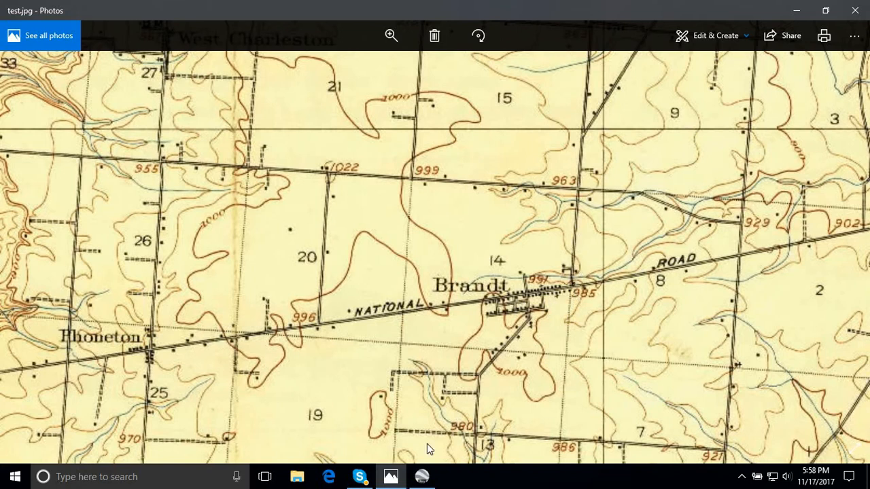
{"action": "left_click", "coordinate": [401, 475]}
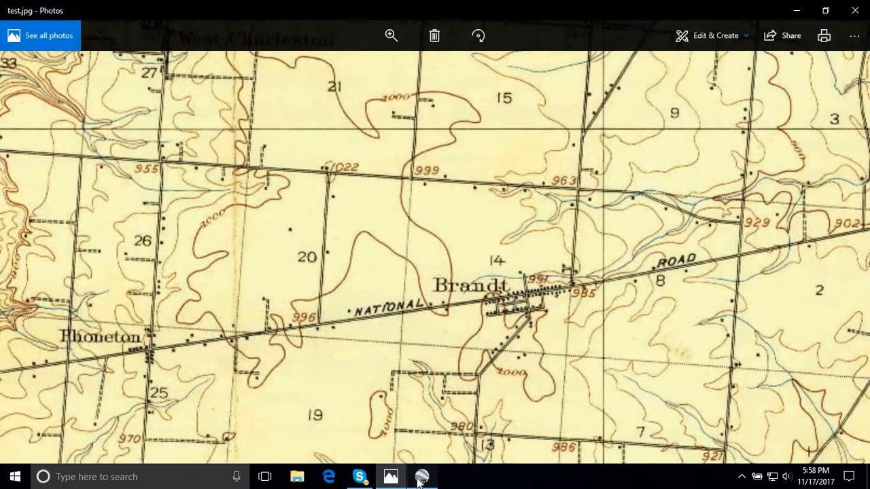
{"action": "left_click", "coordinate": [420, 477]}
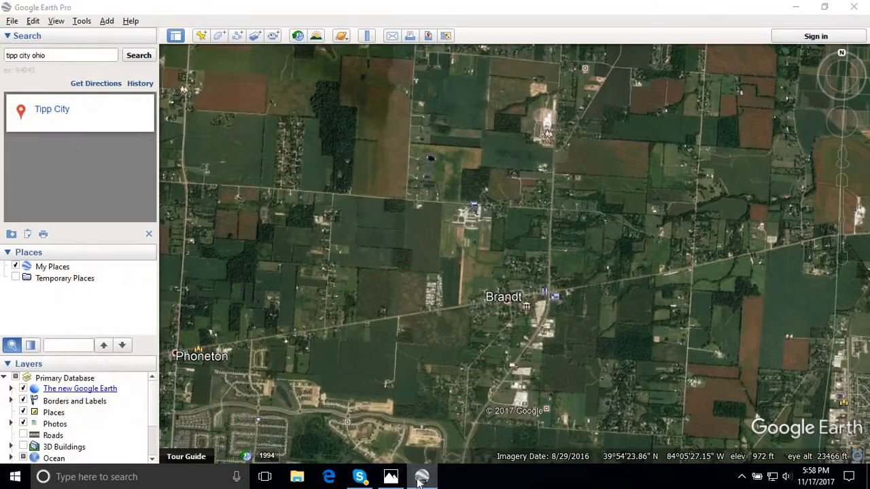
{"action": "left_click", "coordinate": [420, 480]}
{"action": "left_click", "coordinate": [420, 480]}
{"action": "left_click", "coordinate": [420, 480]}
{"action": "left_click", "coordinate": [420, 480]}
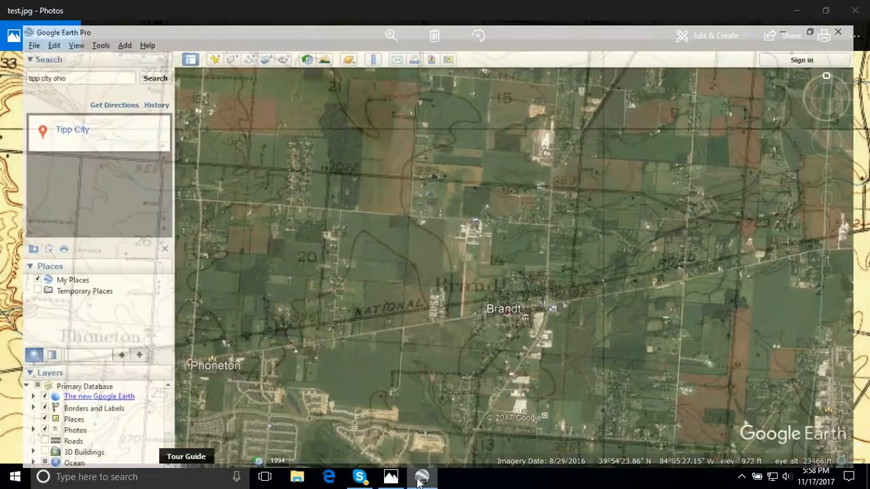
{"action": "left_click", "coordinate": [420, 480]}
{"action": "left_click", "coordinate": [420, 480]}
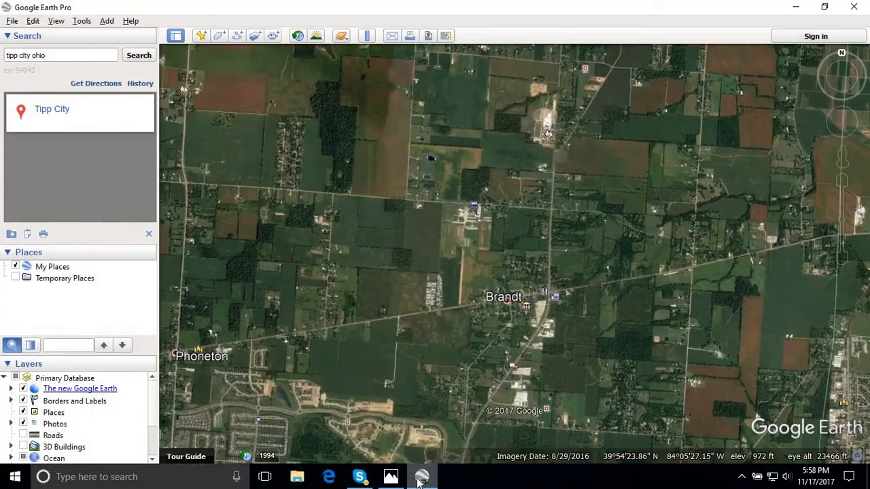
{"action": "left_click", "coordinate": [420, 480]}
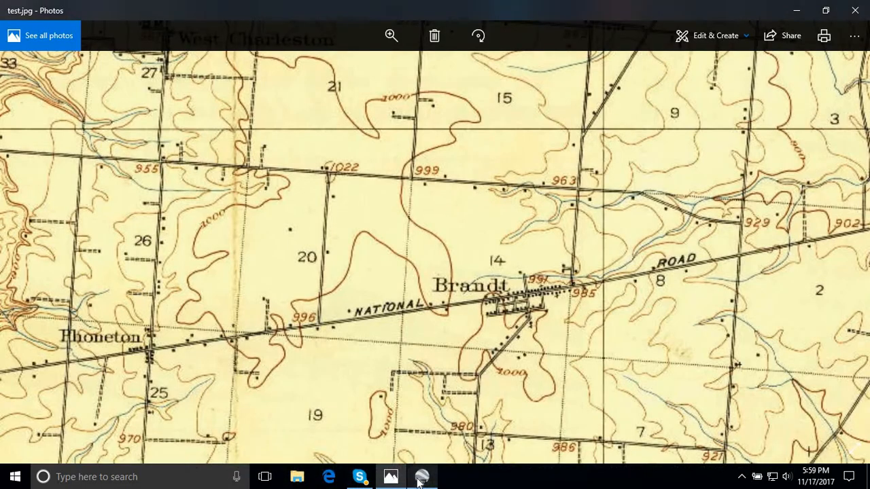
{"action": "left_click", "coordinate": [420, 480]}
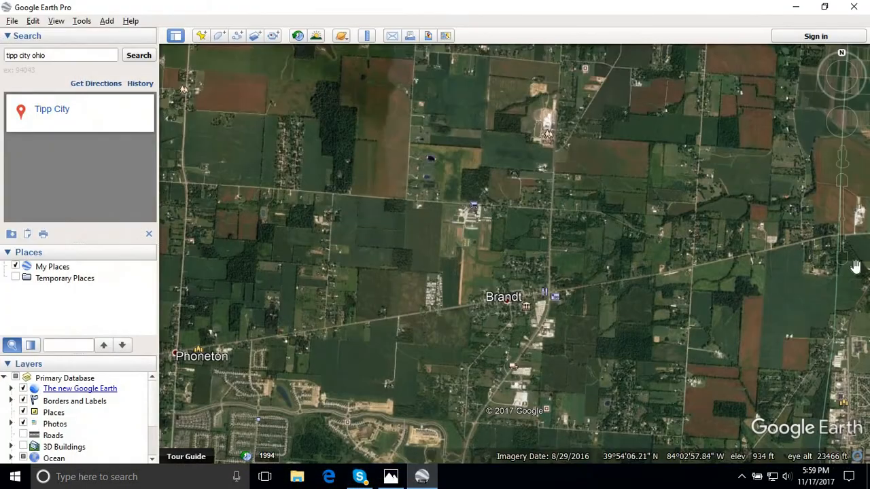
- Zoom the satellite view in to an eye altitude of about 22,300 ft and realign Brandt with the old map
{"action": "mouse_move", "coordinate": [858, 192]}
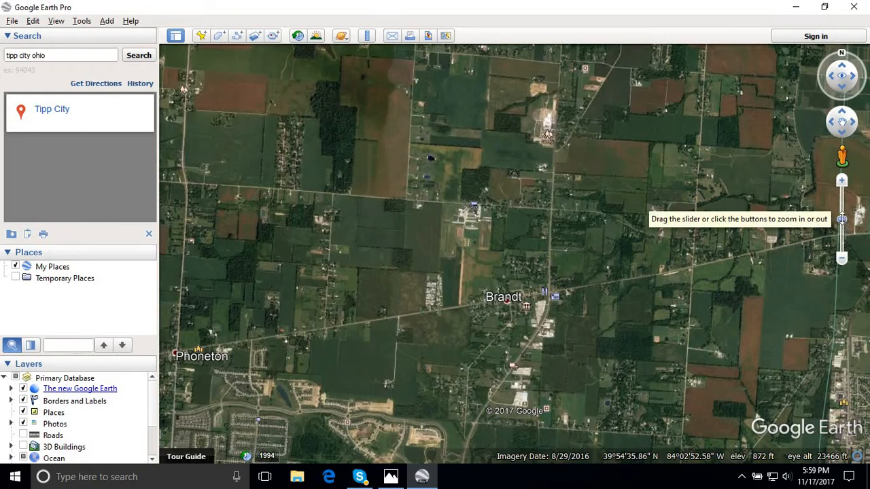
{"action": "scroll", "coordinate": [514, 254], "scroll_direction": "up", "scroll_amount": 1}
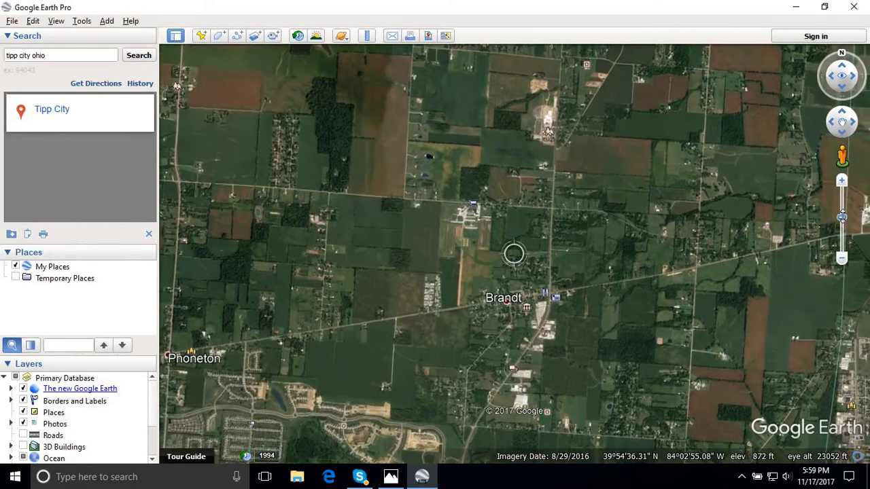
{"action": "left_click_drag", "start_coordinate": [444, 373], "coordinate": [466, 365]}
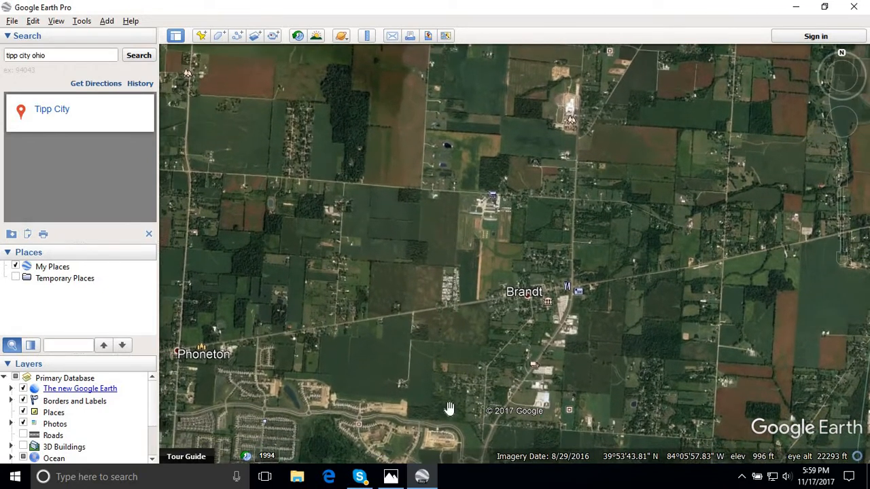
{"action": "left_click", "coordinate": [423, 479]}
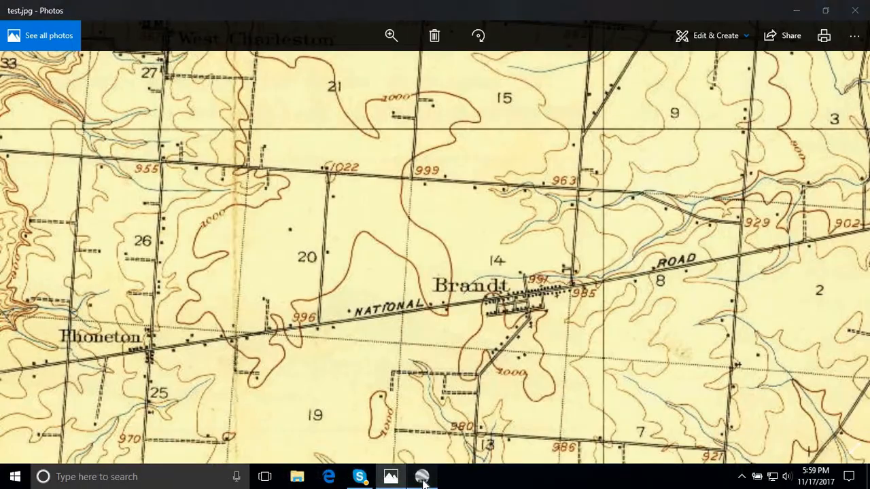
{"action": "left_click", "coordinate": [422, 478]}
{"action": "left_click", "coordinate": [422, 479]}
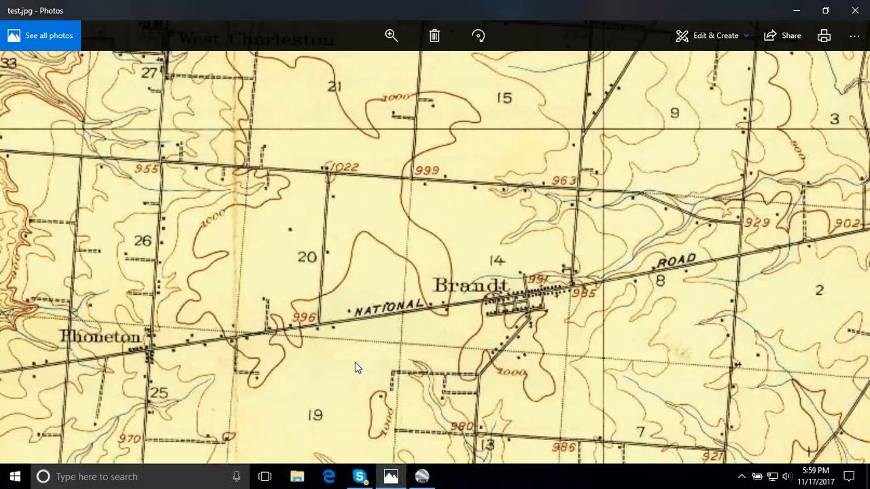
{"action": "left_click", "coordinate": [422, 478]}
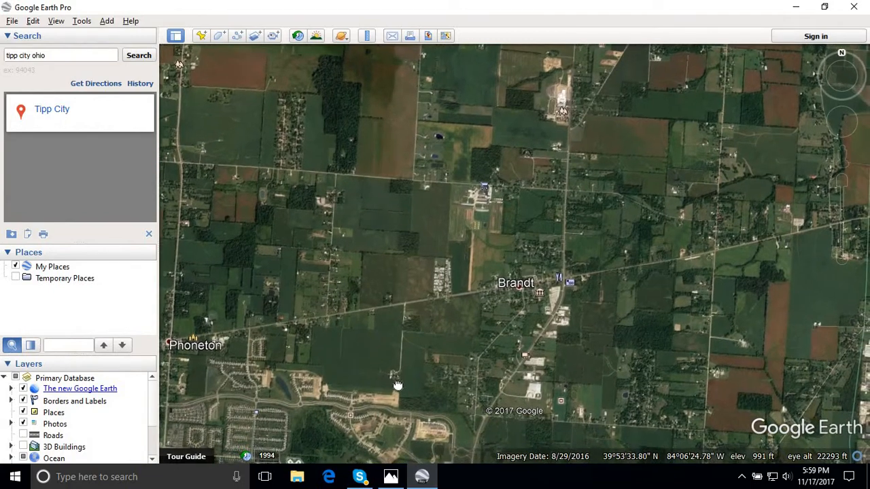
- Check the scale and placement of the enlarged satellite view against the old map around Brandt
{"action": "left_click", "coordinate": [422, 478]}
{"action": "left_click", "coordinate": [422, 479]}
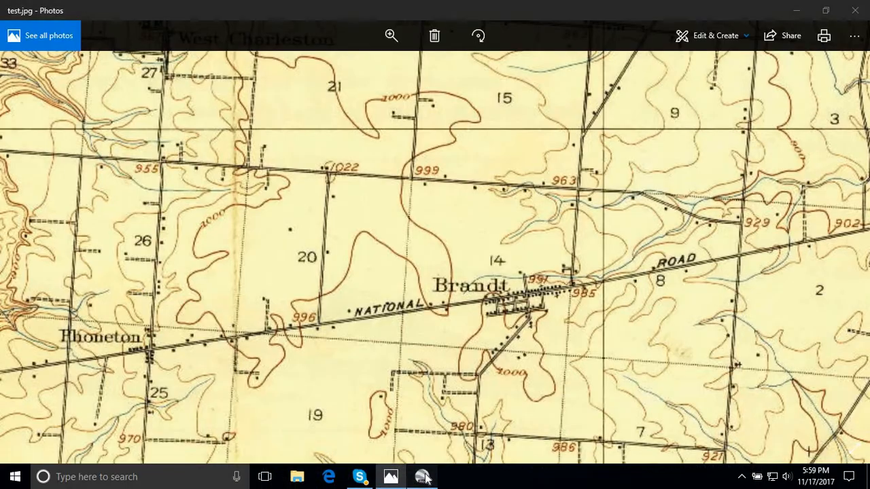
{"action": "left_click", "coordinate": [422, 479]}
{"action": "left_click", "coordinate": [422, 478]}
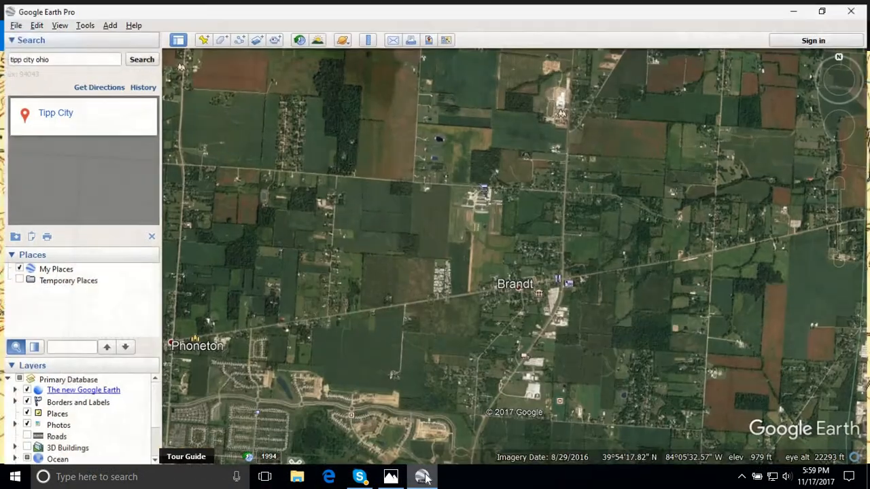
{"action": "left_click", "coordinate": [422, 479]}
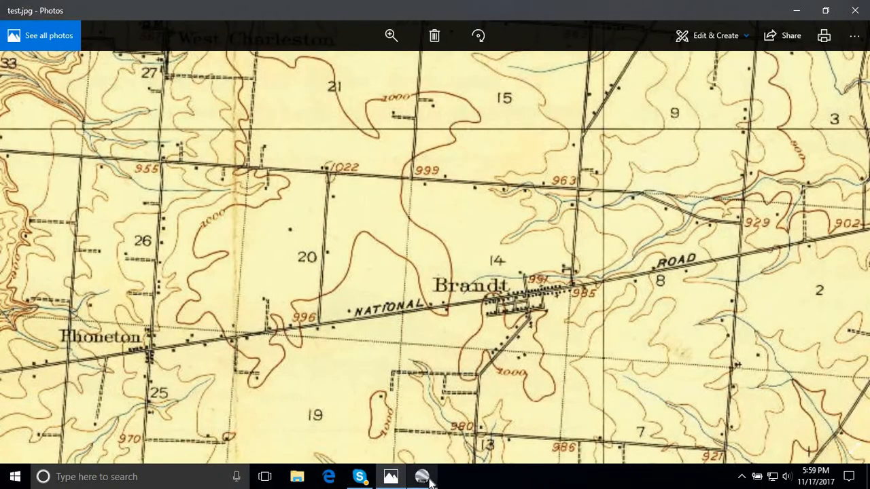
{"action": "mouse_move", "coordinate": [430, 481]}
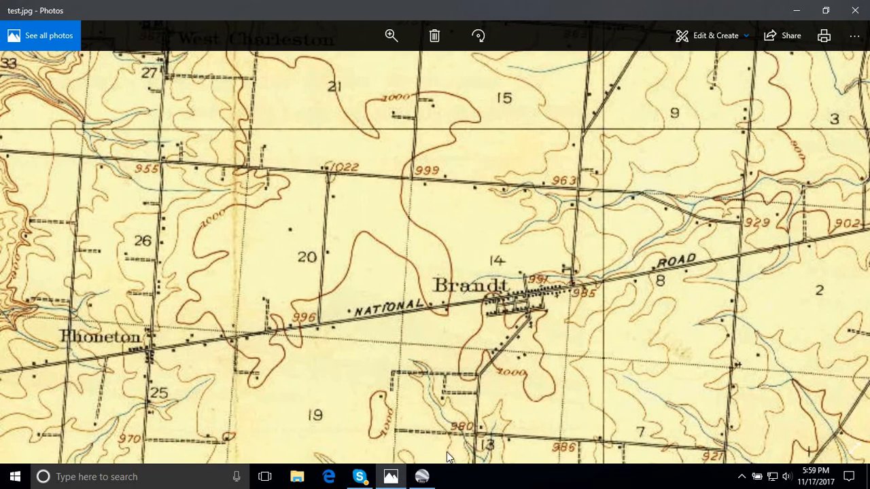
{"action": "left_click", "coordinate": [423, 478]}
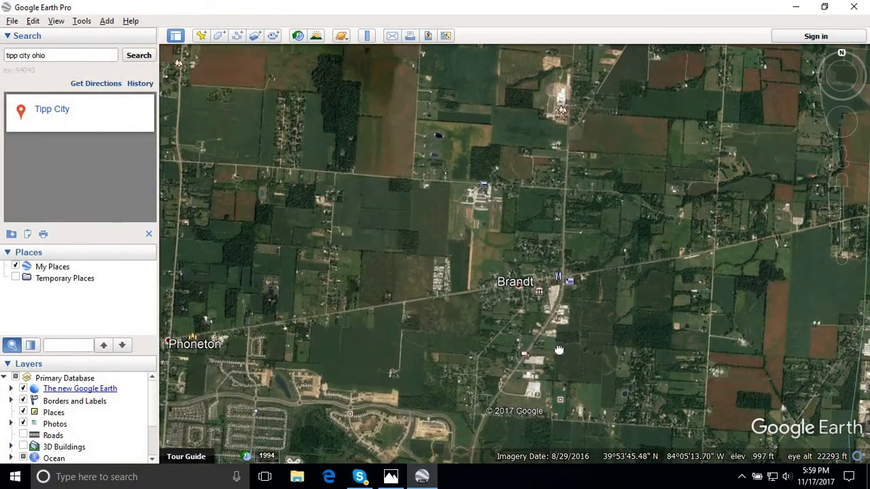
- Shift the satellite imagery slightly southeast and check its alignment against the old map
{"action": "left_click_drag", "start_coordinate": [559, 350], "coordinate": [568, 358]}
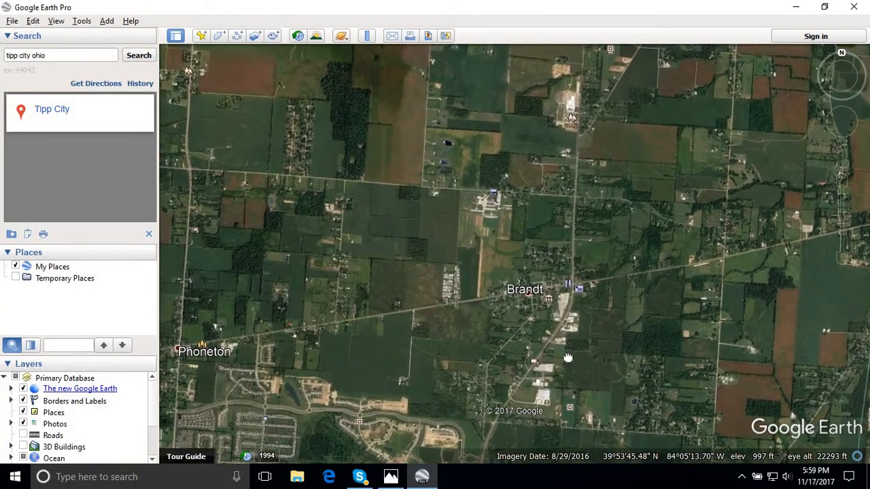
{"action": "left_click", "coordinate": [422, 478]}
{"action": "left_click", "coordinate": [422, 478]}
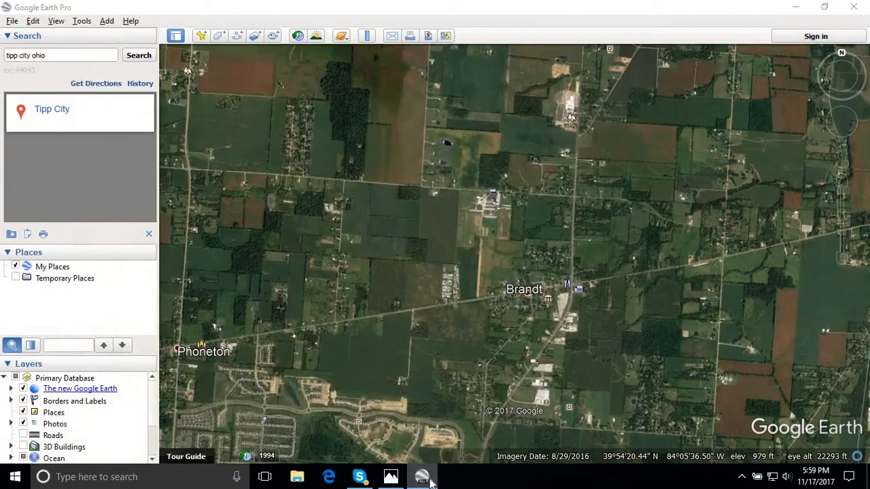
{"action": "left_click", "coordinate": [422, 477]}
{"action": "left_click", "coordinate": [422, 477]}
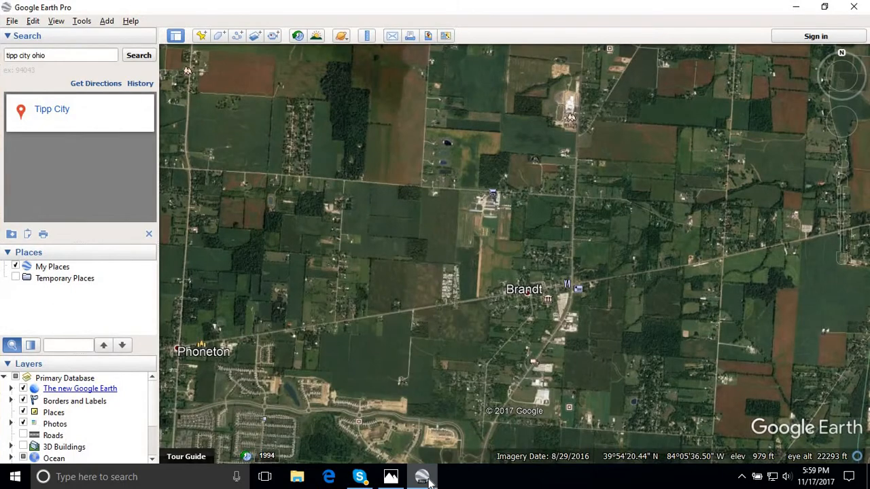
- Compare the north-south road between Phoneton and Brandt on the old map with the same road in the satellite imagery
{"action": "left_click", "coordinate": [428, 481]}
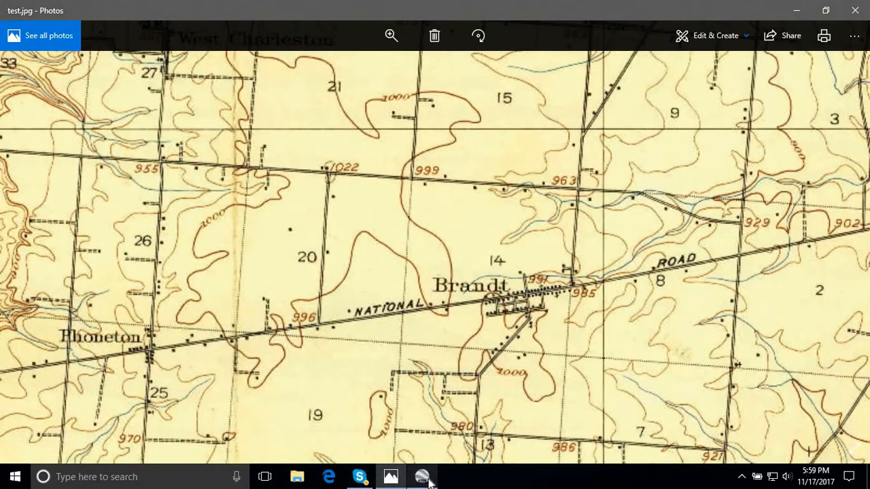
{"action": "left_click", "coordinate": [428, 481]}
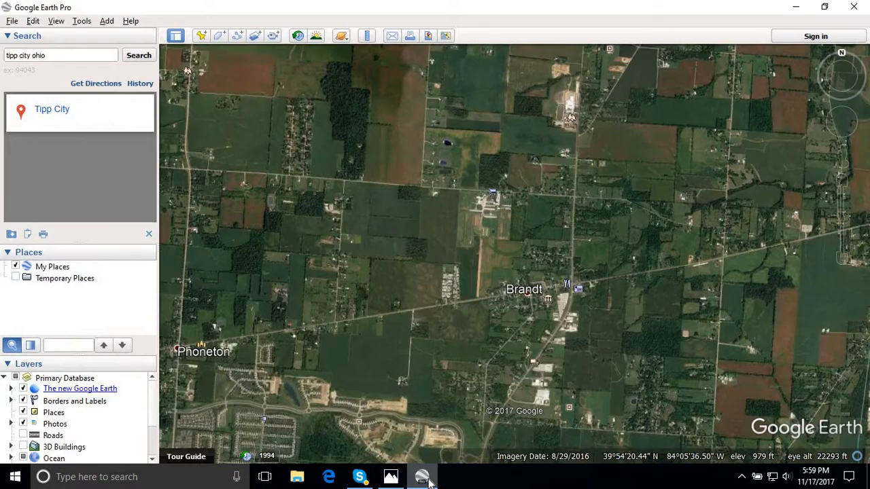
{"action": "left_click", "coordinate": [428, 481]}
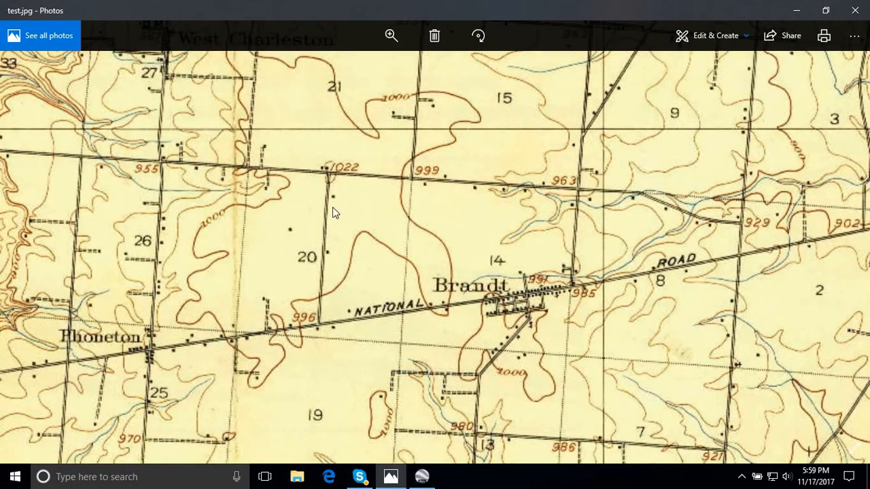
{"action": "left_click", "coordinate": [422, 476]}
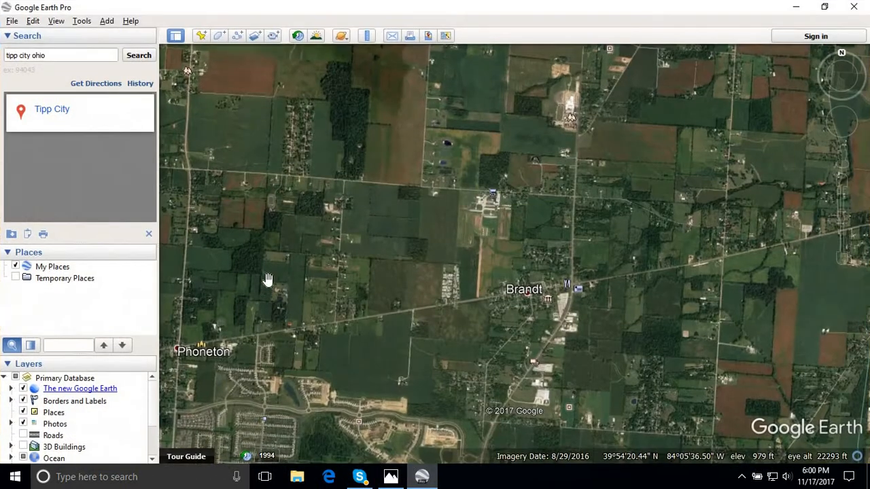
{"action": "left_click", "coordinate": [427, 480]}
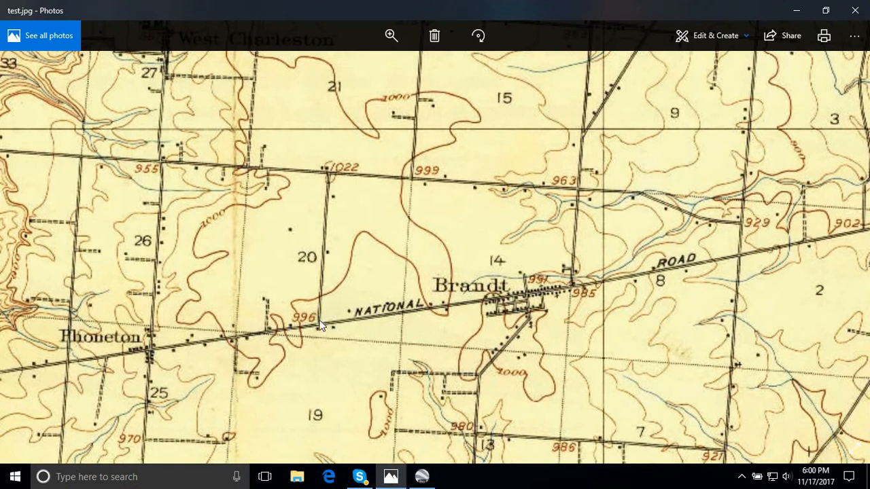
{"action": "left_click", "coordinate": [428, 480]}
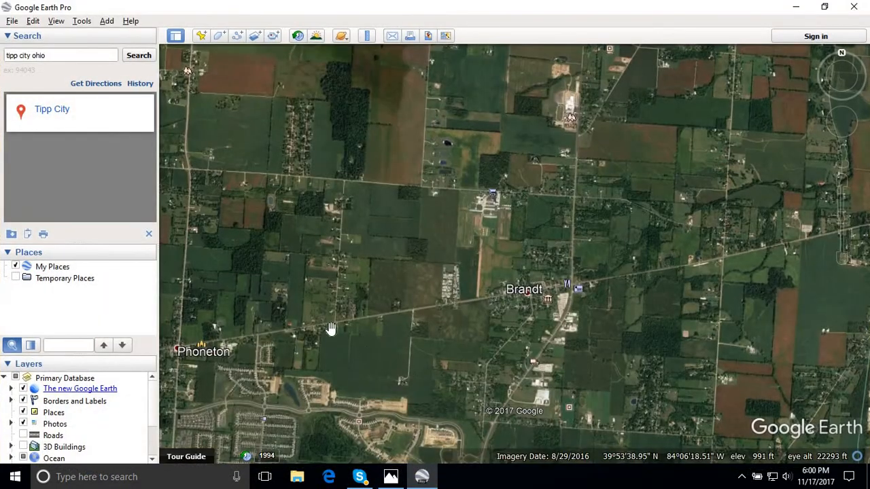
- Zoom the satellite view in to an eye altitude of about 21,400 ft and nudge the viewpoint slightly downward
{"action": "mouse_move", "coordinate": [847, 223]}
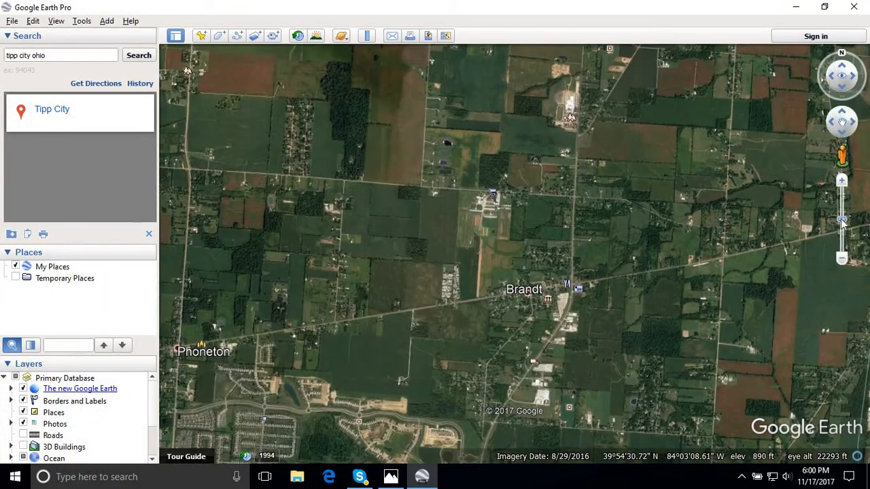
{"action": "left_click_drag", "start_coordinate": [841, 219], "coordinate": [841, 216]}
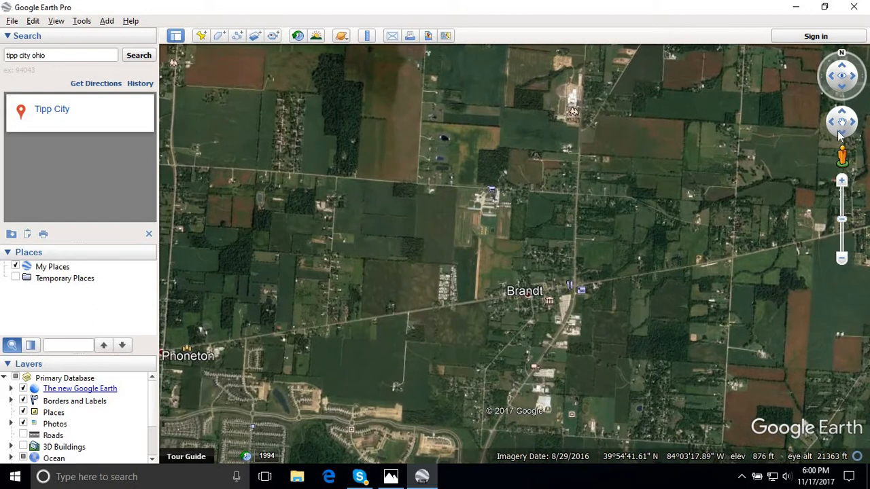
{"action": "left_click", "coordinate": [841, 91]}
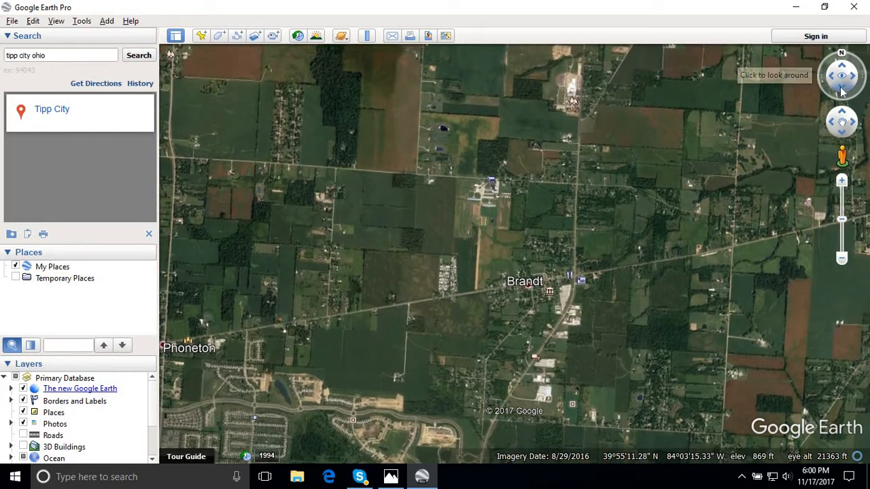
- Shift the satellite imagery slightly southwest and check its road alignment around Brandt against the old map
{"action": "left_click", "coordinate": [422, 478]}
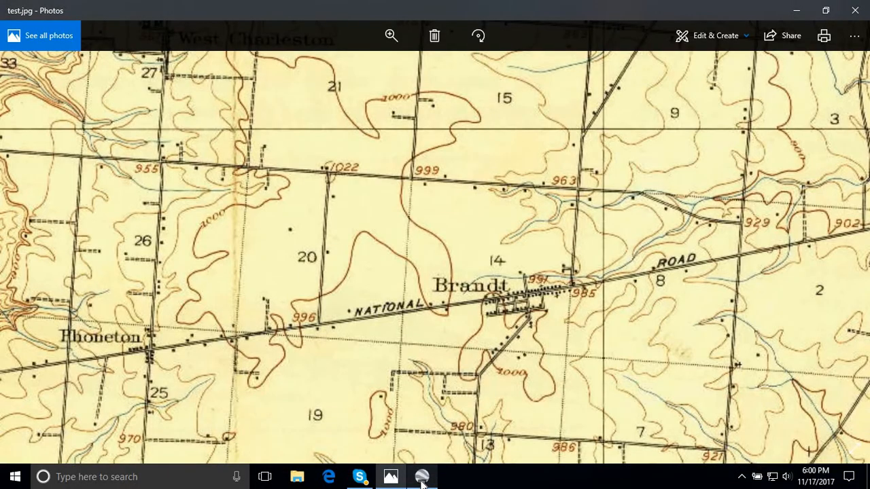
{"action": "left_click", "coordinate": [422, 479]}
{"action": "left_click_drag", "start_coordinate": [498, 347], "coordinate": [496, 356]}
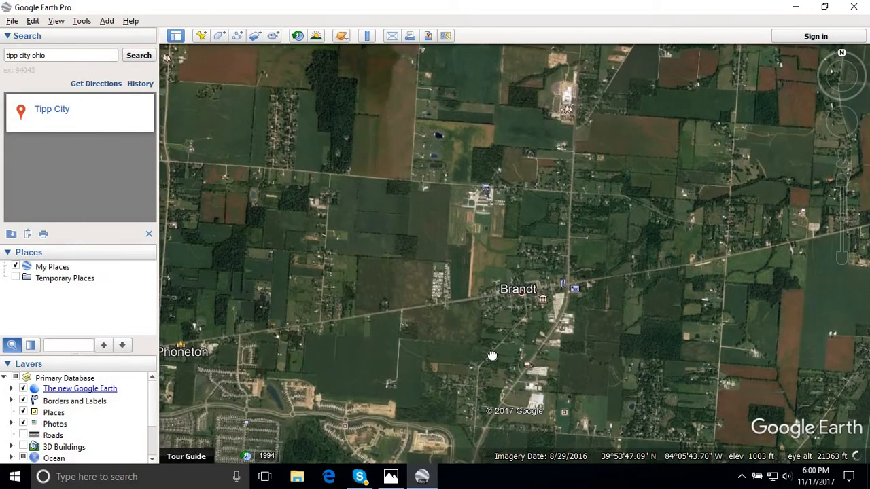
{"action": "left_click", "coordinate": [425, 479]}
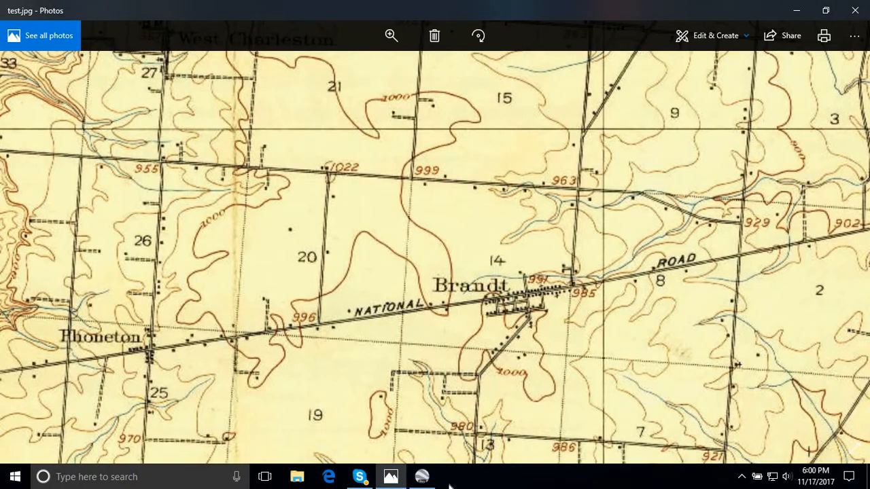
{"action": "left_click", "coordinate": [423, 477]}
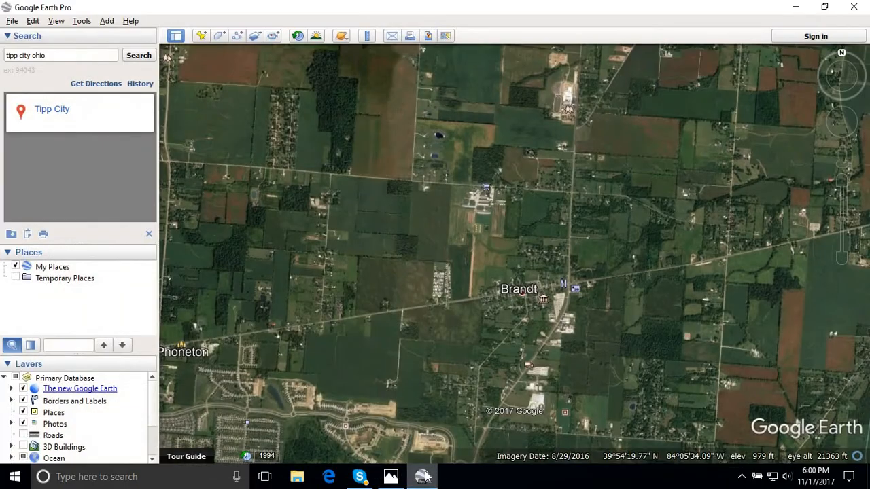
{"action": "left_click", "coordinate": [423, 477]}
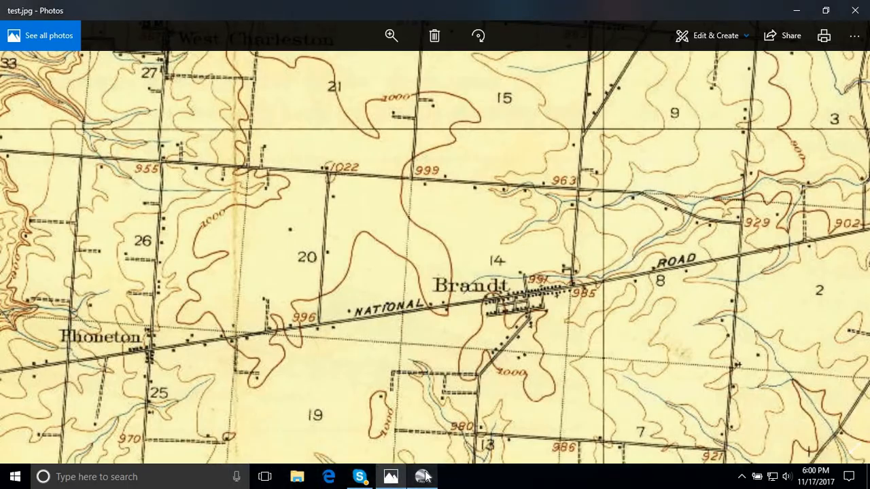
{"action": "left_click", "coordinate": [423, 478]}
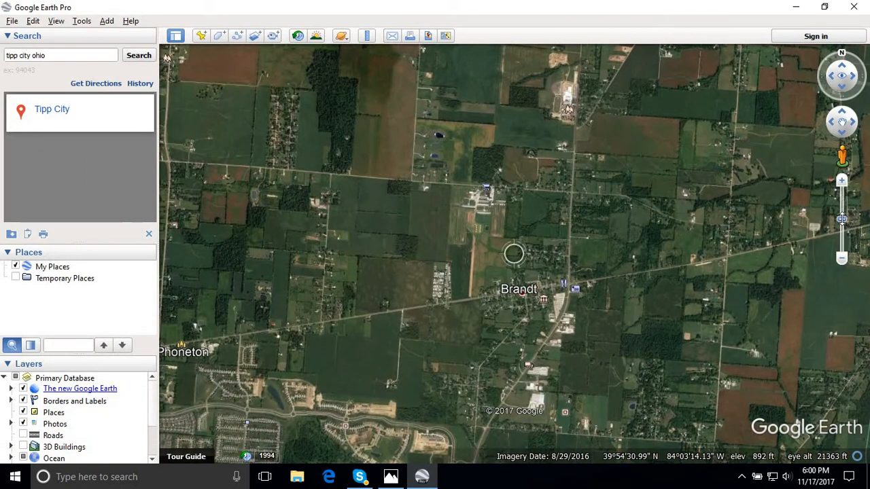
- Zoom the satellite view in to an eye altitude of about 21,100 ft, nudge the viewpoint slightly downward, and compare it with the old map
{"action": "left_click_drag", "start_coordinate": [842, 219], "coordinate": [841, 217]}
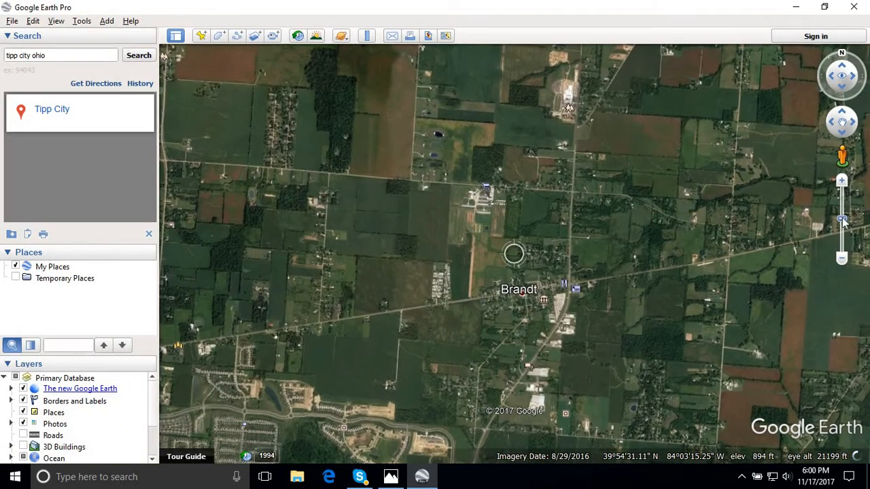
{"action": "left_click", "coordinate": [842, 86]}
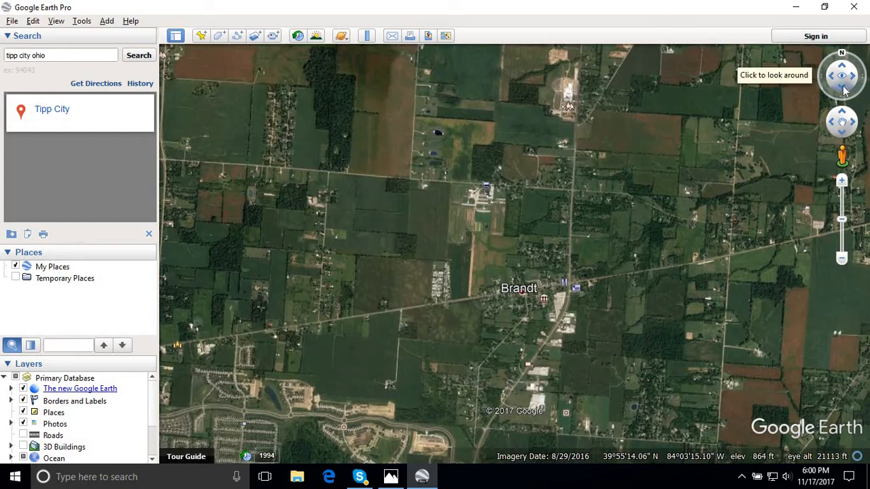
{"action": "left_click", "coordinate": [426, 477]}
{"action": "left_click", "coordinate": [426, 478]}
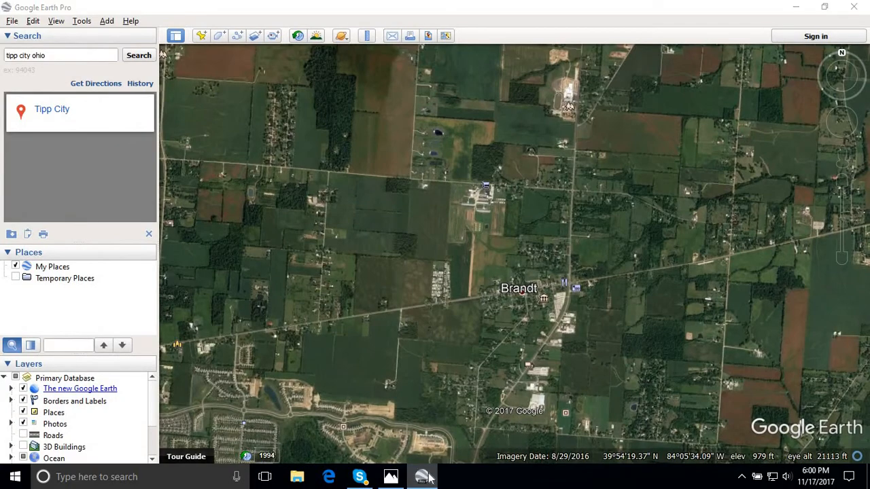
{"action": "left_click", "coordinate": [426, 477]}
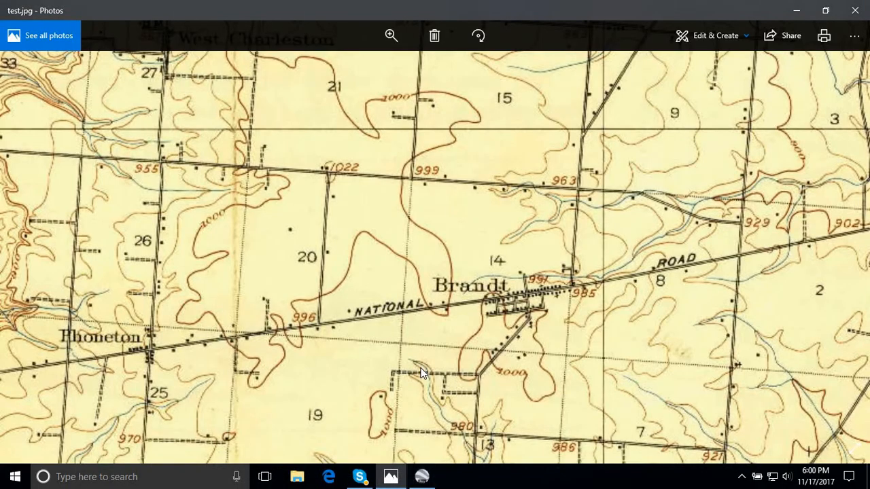
- Shift the old map slightly upward to line up with the satellite imagery and check the fit around Brandt
{"action": "left_click_drag", "start_coordinate": [422, 366], "coordinate": [421, 363]}
{"action": "left_click", "coordinate": [422, 478]}
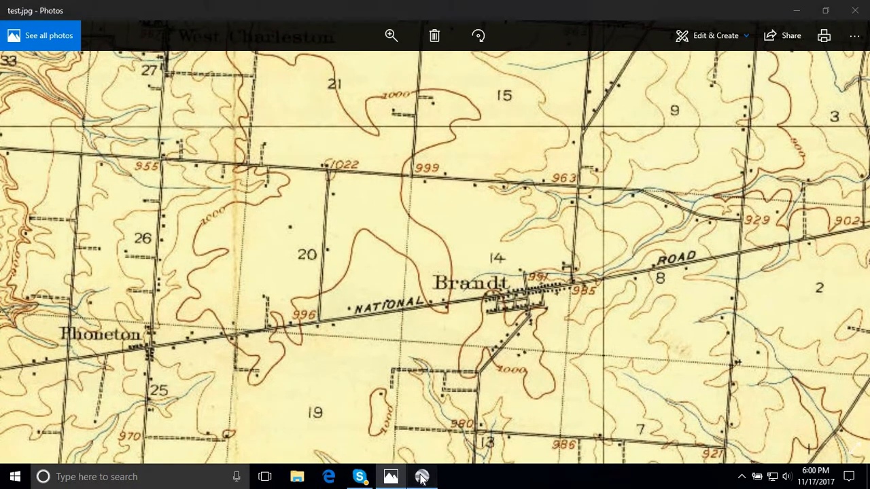
{"action": "left_click", "coordinate": [421, 478]}
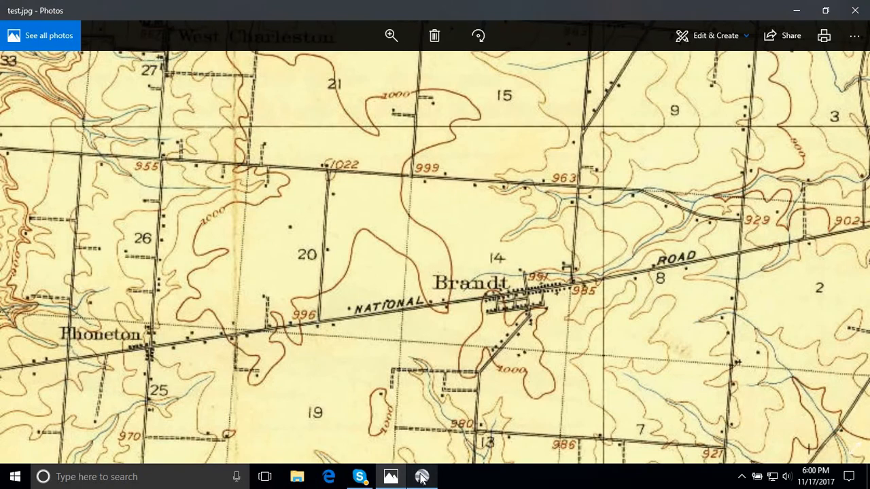
{"action": "left_click", "coordinate": [422, 478]}
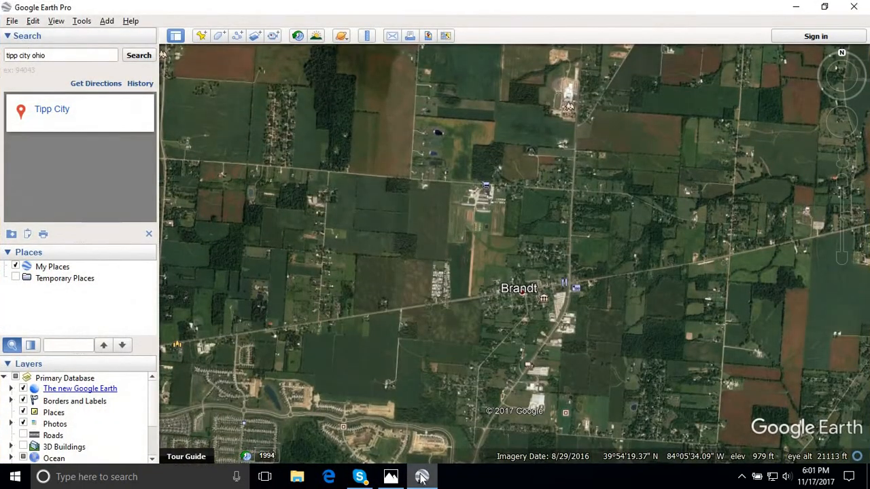
{"action": "left_click", "coordinate": [421, 478]}
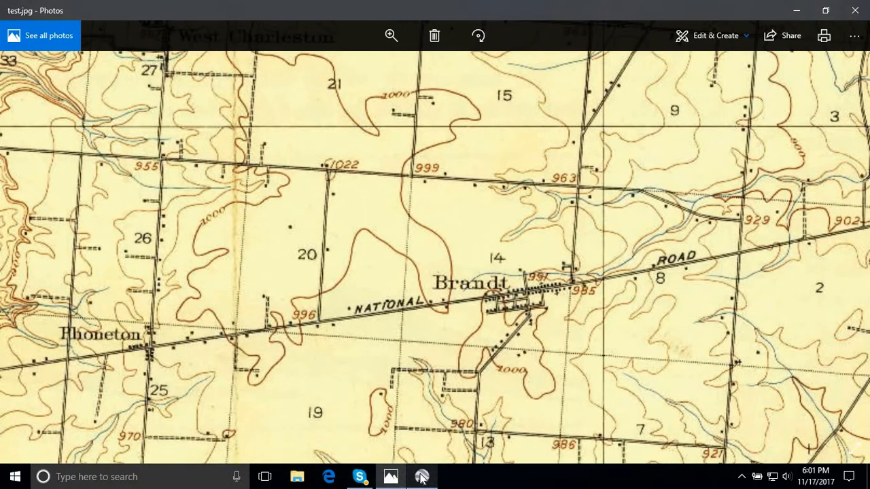
- Compare the National Road between Phoneton and Brandt on the aligned old map and satellite imagery
{"action": "left_click", "coordinate": [421, 478]}
{"action": "left_click", "coordinate": [421, 478]}
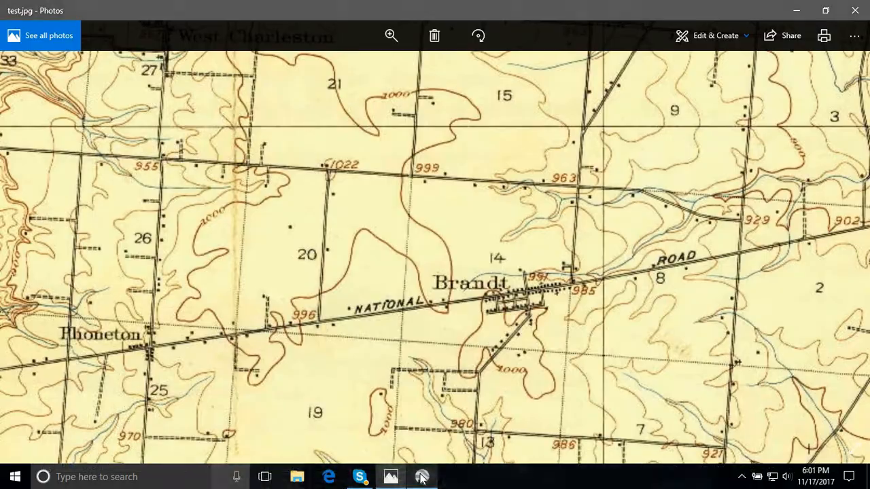
{"action": "left_click", "coordinate": [421, 478]}
{"action": "left_click", "coordinate": [421, 478]}
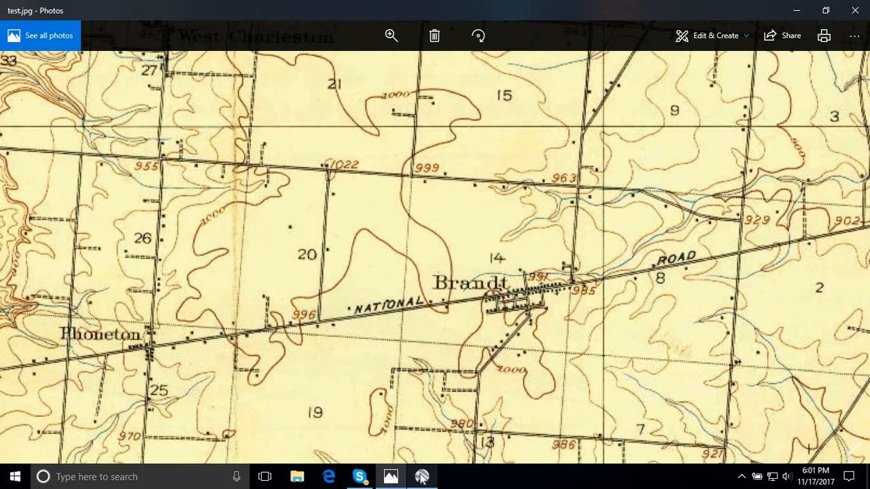
{"action": "left_click", "coordinate": [421, 478]}
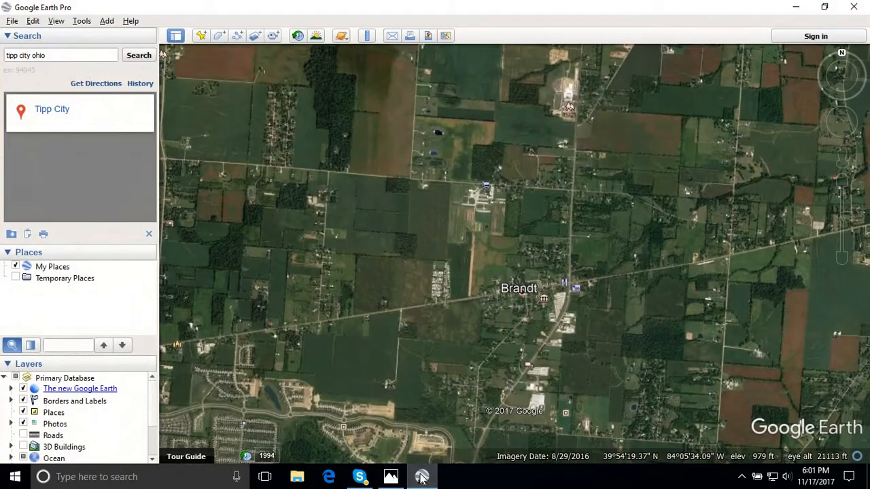
{"action": "left_click", "coordinate": [422, 477]}
{"action": "left_click", "coordinate": [421, 478]}
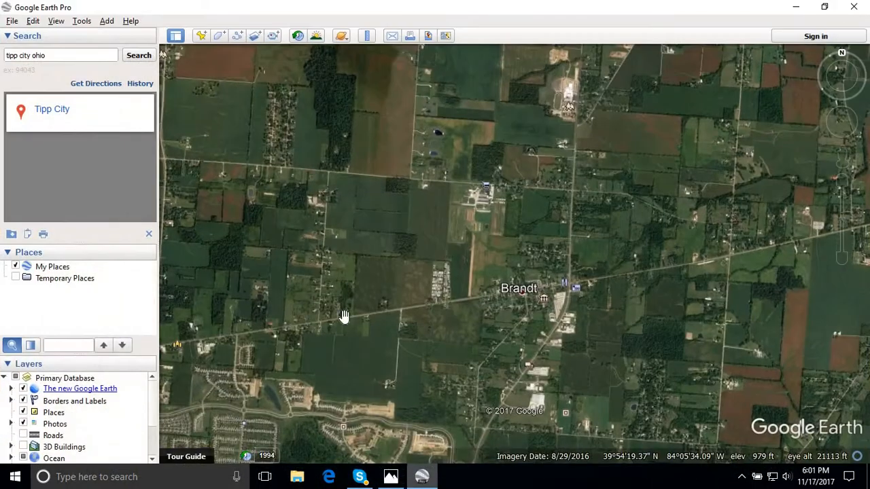
- Examine the roads south and east of Brandt in the satellite imagery against those on the old map
{"action": "left_click", "coordinate": [422, 478]}
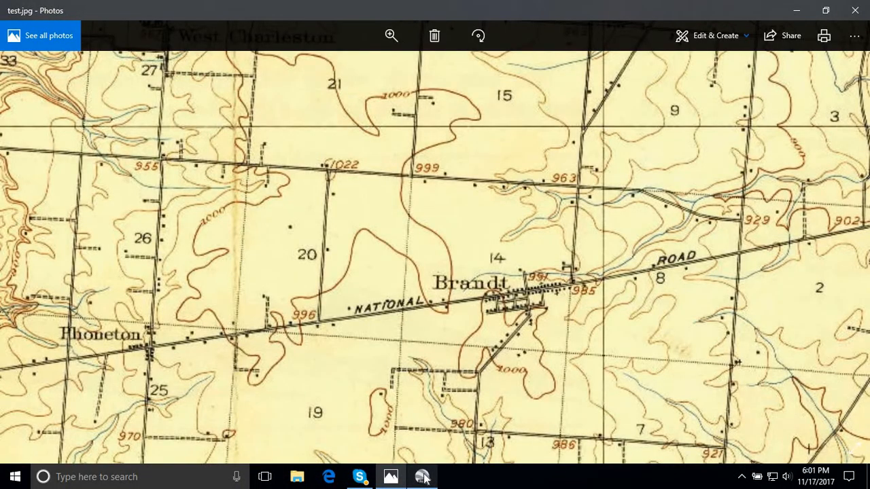
{"action": "left_click", "coordinate": [422, 478]}
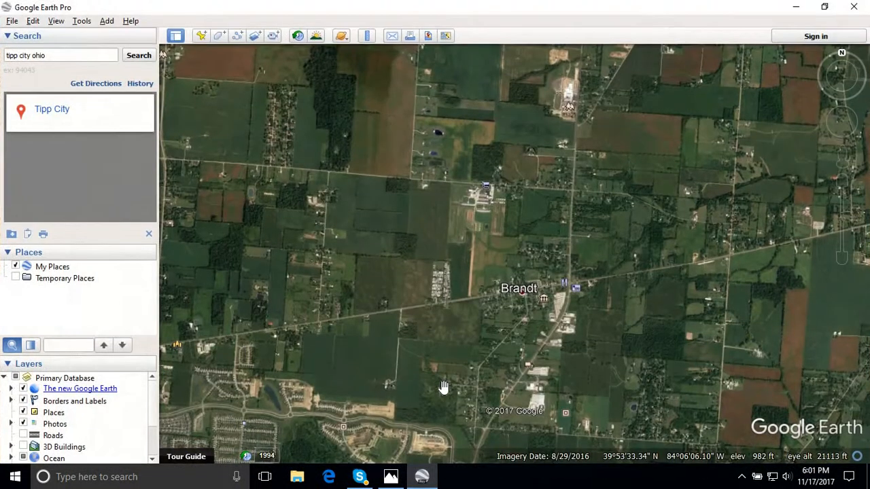
{"action": "left_click", "coordinate": [422, 477]}
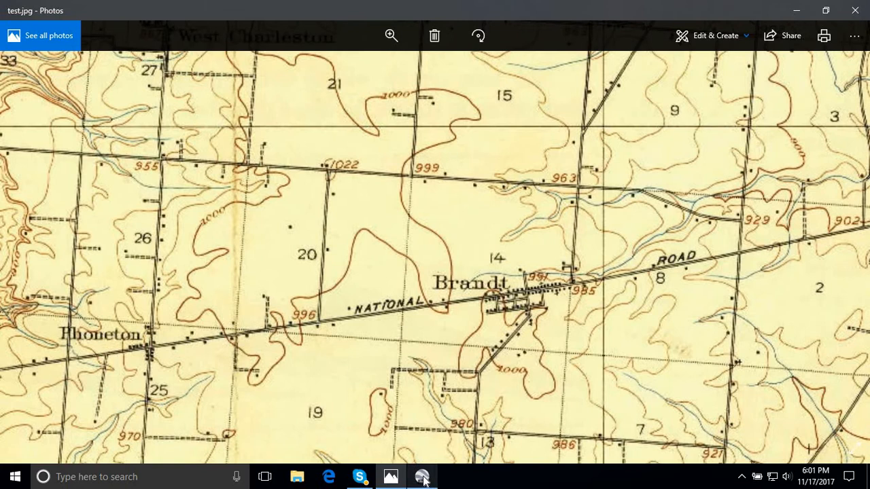
{"action": "left_click", "coordinate": [424, 480]}
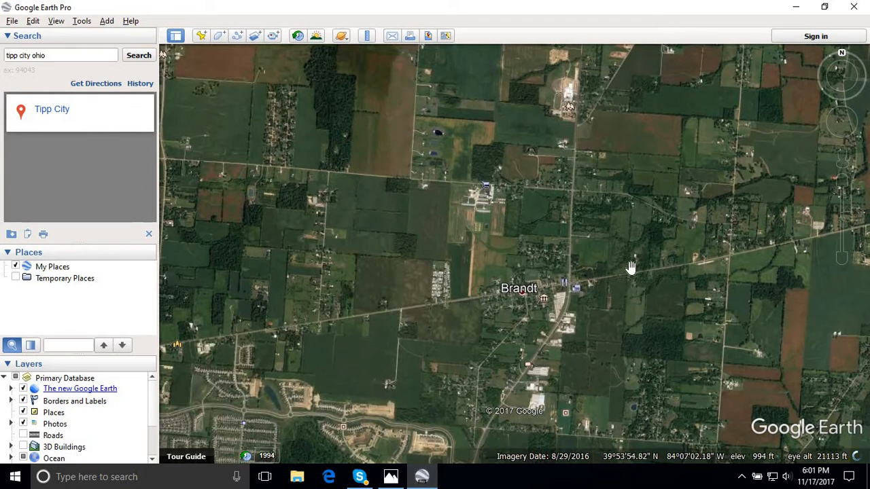
{"action": "left_click", "coordinate": [422, 477]}
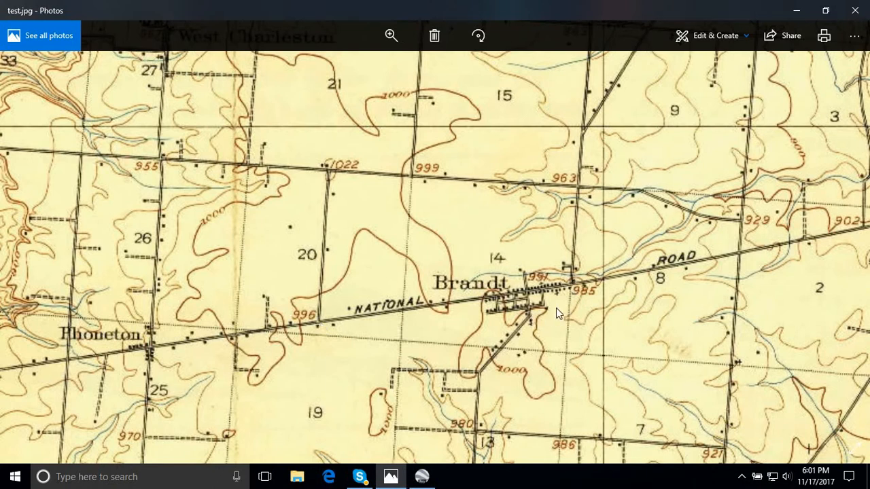
{"action": "left_click", "coordinate": [422, 477]}
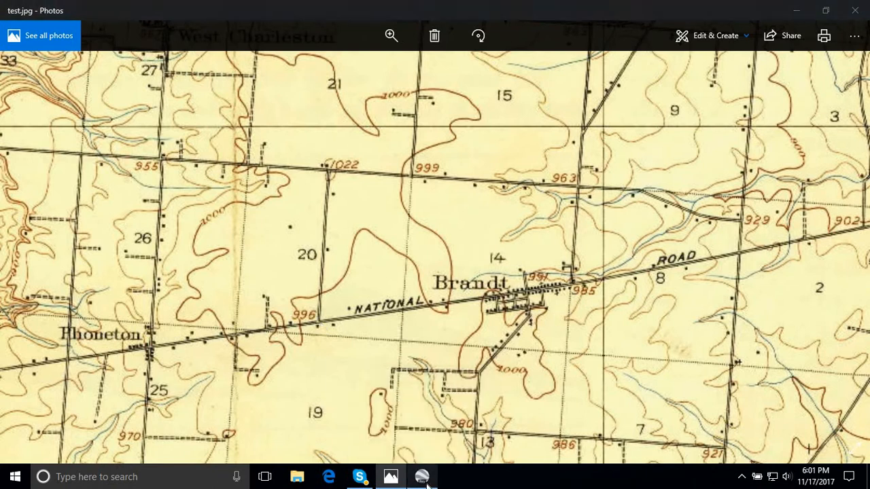
{"action": "left_click", "coordinate": [422, 477]}
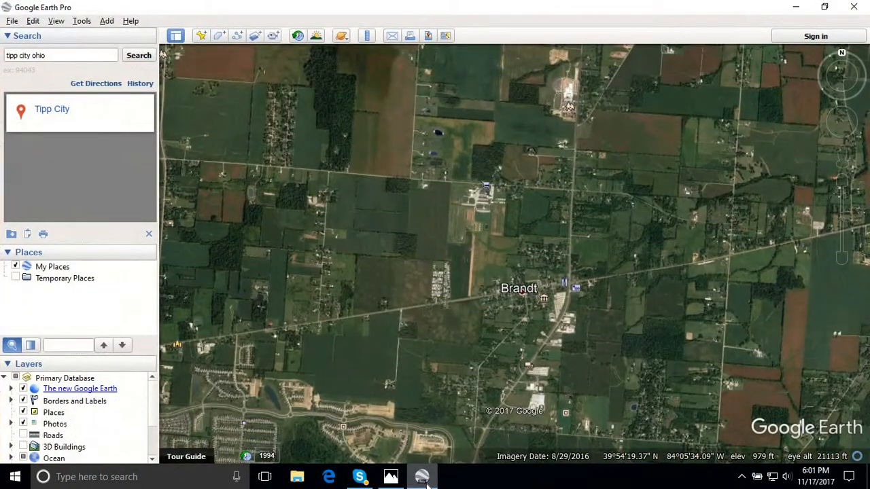
- Alternate between the old map and the satellite imagery to compare the overall road grid and features around Brandt
{"action": "left_click", "coordinate": [422, 477]}
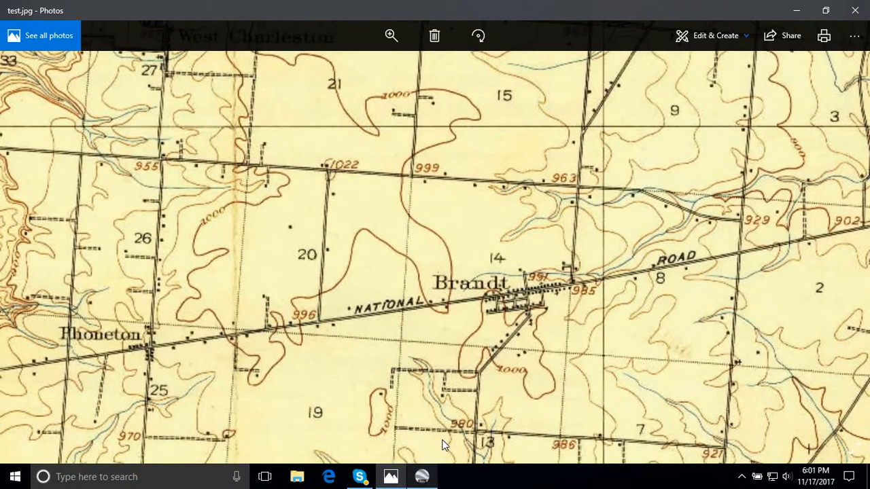
{"action": "left_click", "coordinate": [422, 479]}
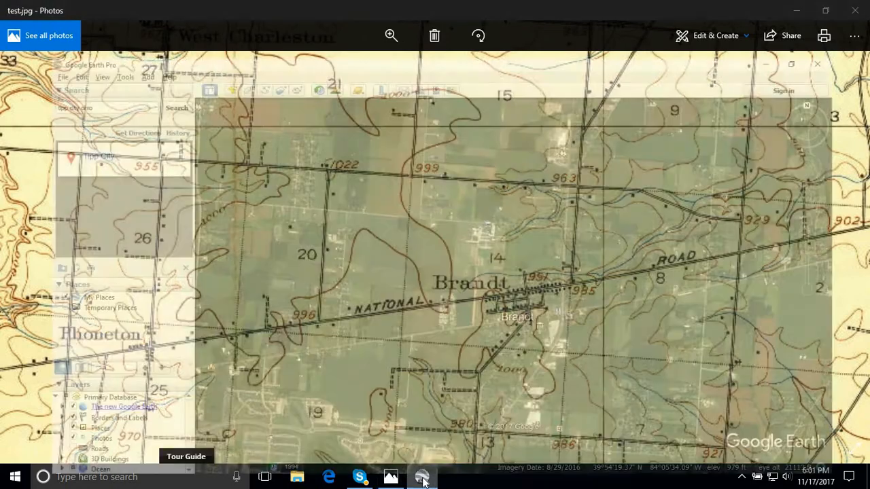
{"action": "left_click", "coordinate": [422, 478]}
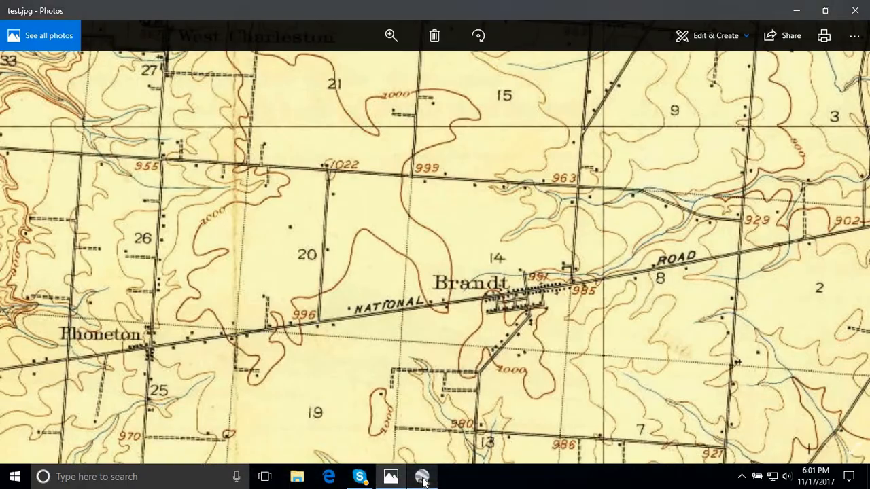
{"action": "left_click", "coordinate": [422, 478]}
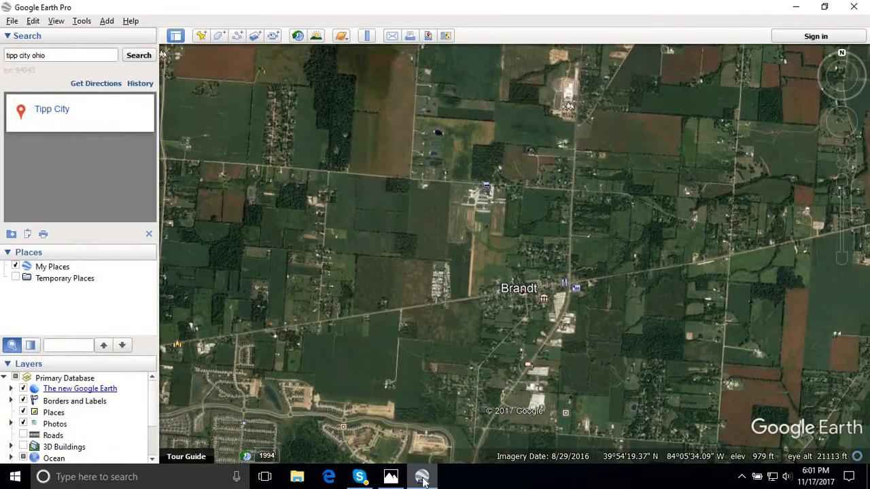
{"action": "left_click", "coordinate": [422, 478]}
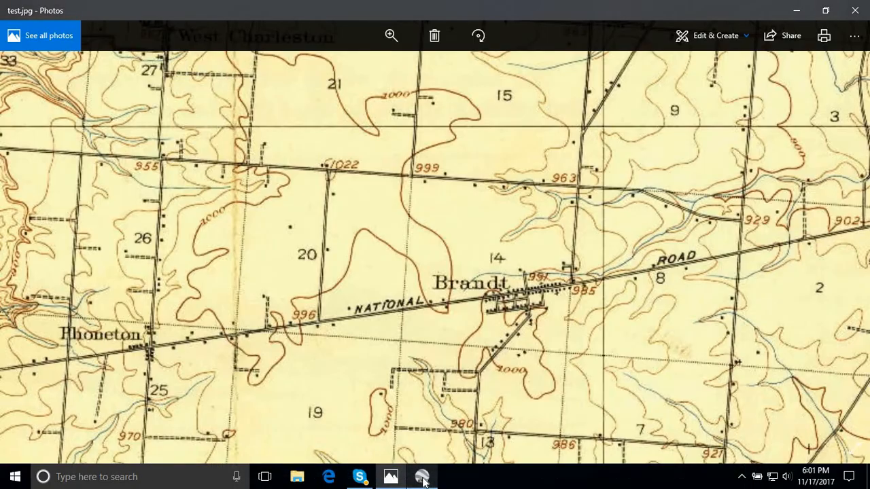
{"action": "left_click", "coordinate": [422, 478]}
{"action": "left_click", "coordinate": [422, 478]}
{"action": "left_click", "coordinate": [423, 479]}
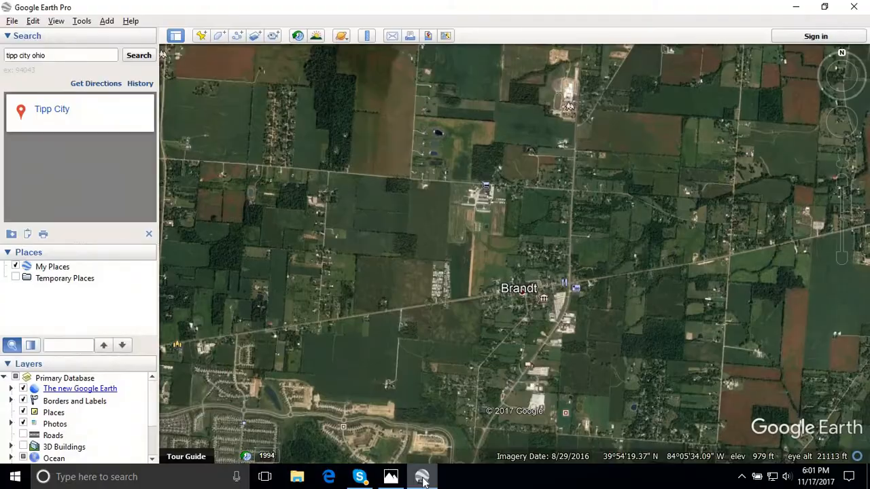
{"action": "left_click", "coordinate": [423, 478]}
{"action": "left_click", "coordinate": [422, 479]}
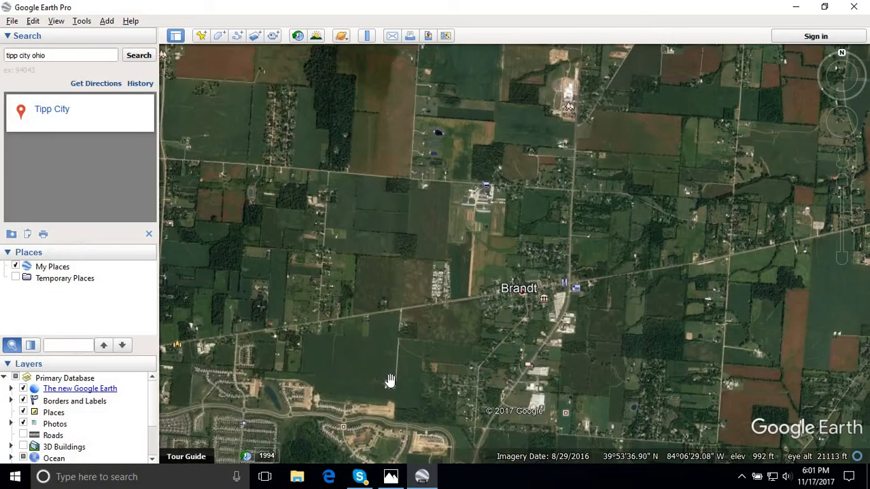
{"action": "left_click", "coordinate": [423, 478]}
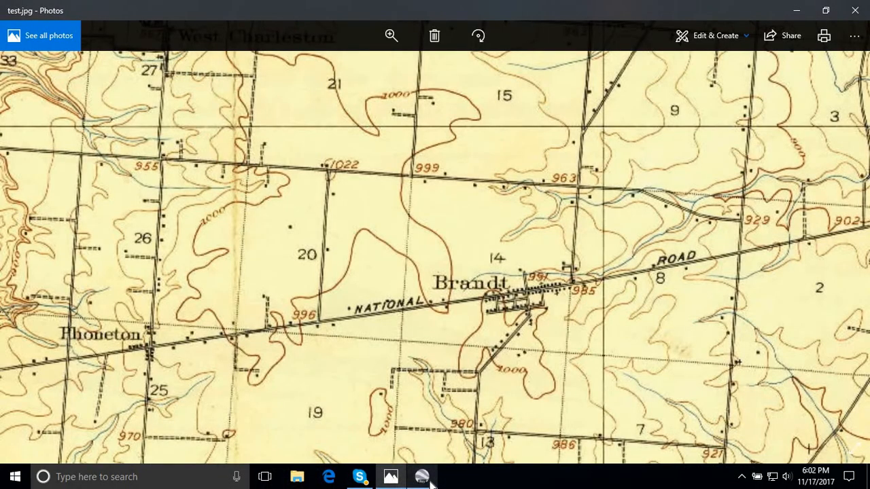
{"action": "left_click", "coordinate": [430, 480]}
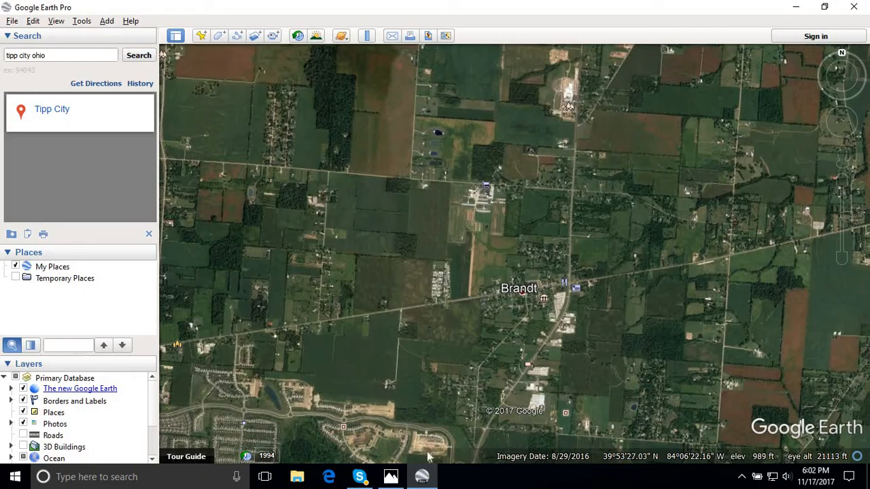
{"action": "left_click", "coordinate": [423, 479]}
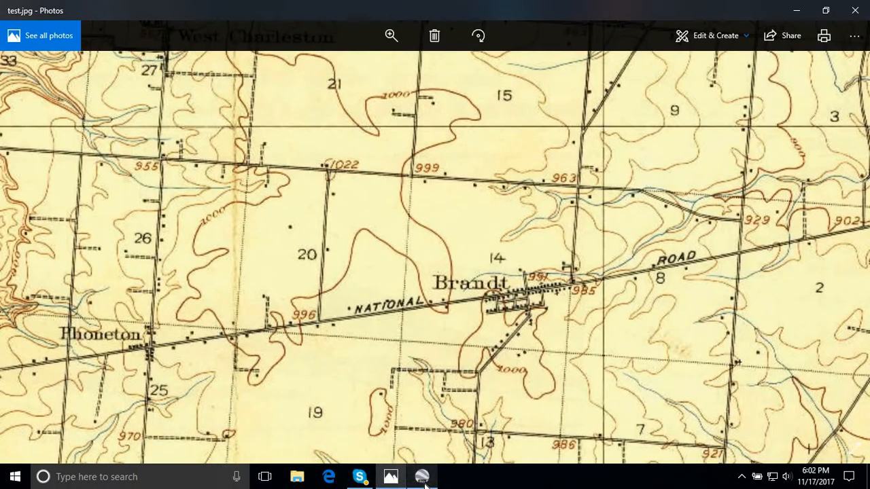
- Flip repeatedly between the satellite imagery and the old map to check how the roads from Phoneton through Brandt match
{"action": "left_click", "coordinate": [423, 479]}
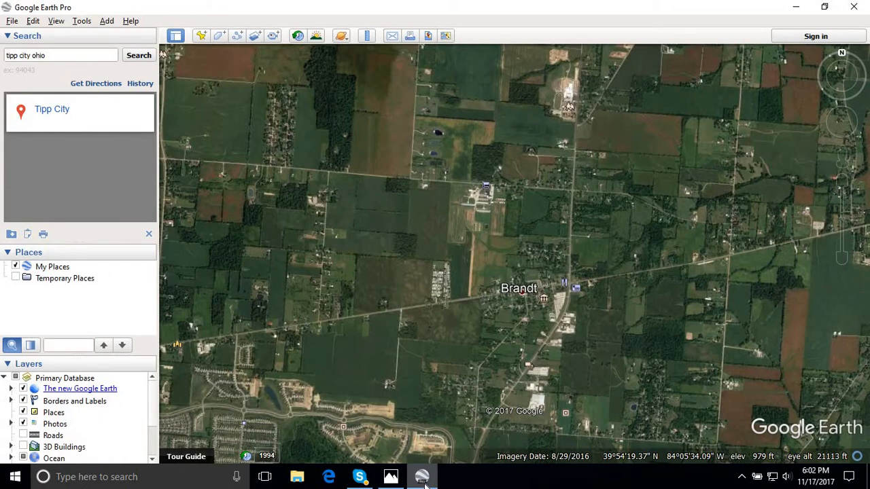
{"action": "left_click", "coordinate": [423, 479]}
{"action": "left_click", "coordinate": [422, 479]}
{"action": "left_click", "coordinate": [422, 479]}
{"action": "left_click", "coordinate": [423, 479]}
{"action": "left_click", "coordinate": [422, 479]}
{"action": "left_click", "coordinate": [422, 480]}
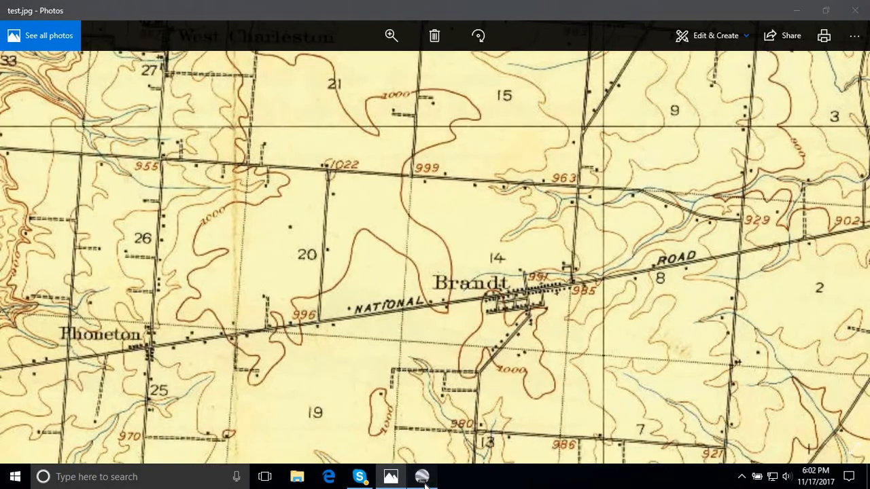
{"action": "left_click", "coordinate": [423, 479]}
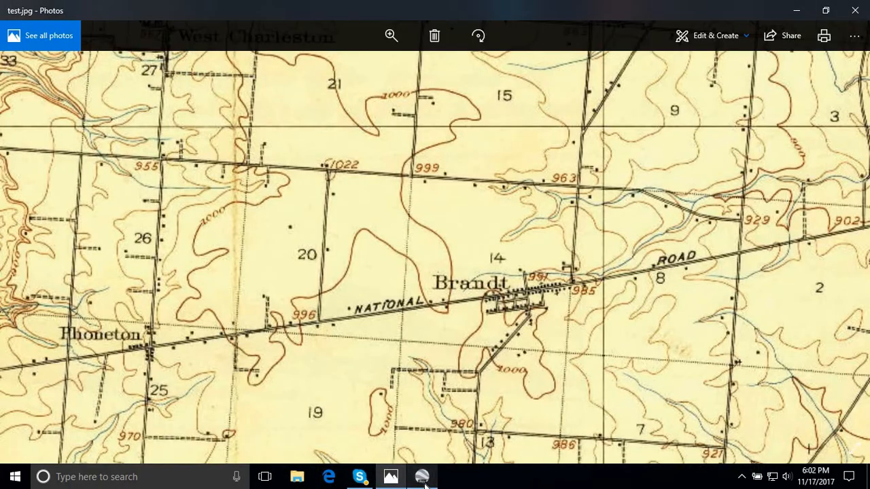
{"action": "left_click", "coordinate": [422, 479]}
{"action": "left_click", "coordinate": [423, 479]}
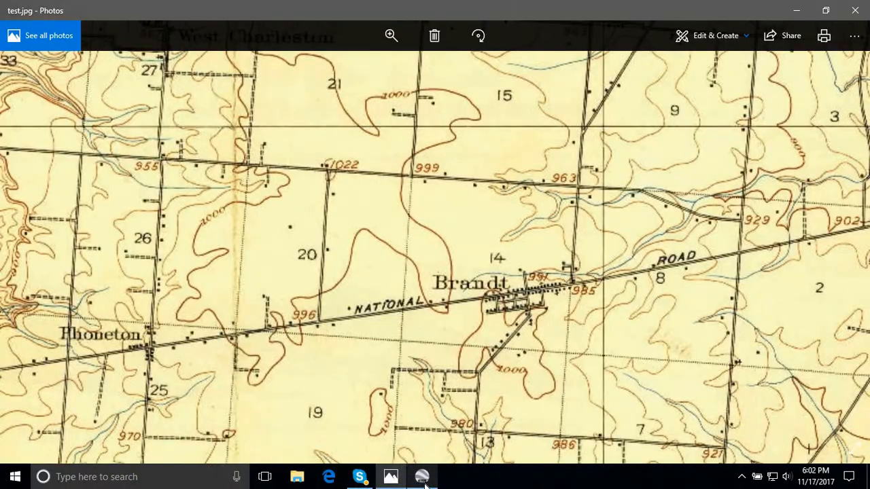
{"action": "left_click", "coordinate": [422, 479]}
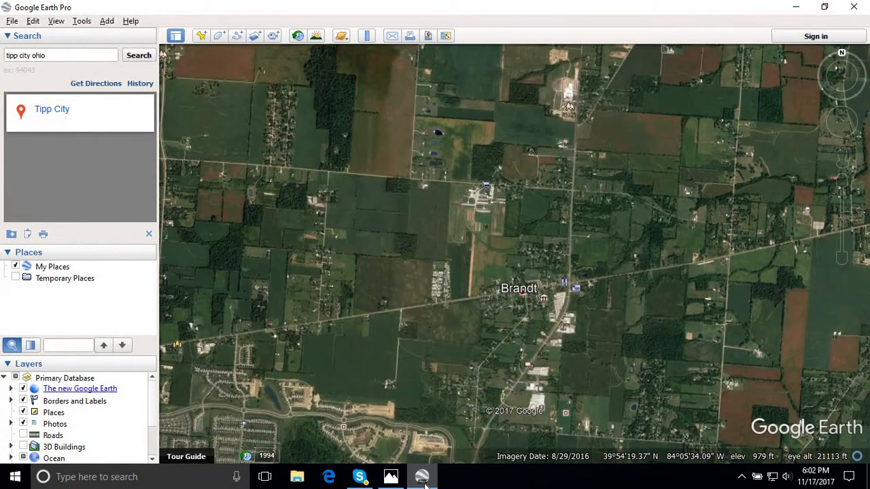
{"action": "left_click", "coordinate": [423, 479]}
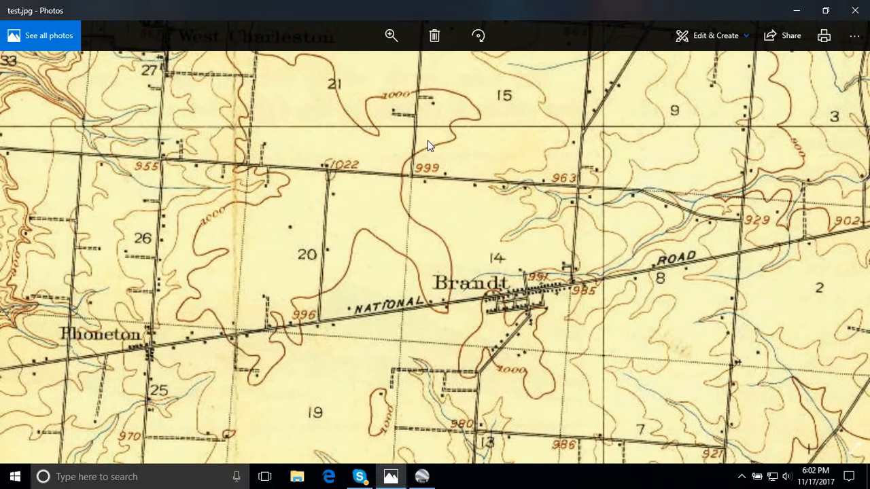
- Compare the land north and southwest of Brandt in the satellite imagery with the same areas on the old map
{"action": "left_click", "coordinate": [422, 479]}
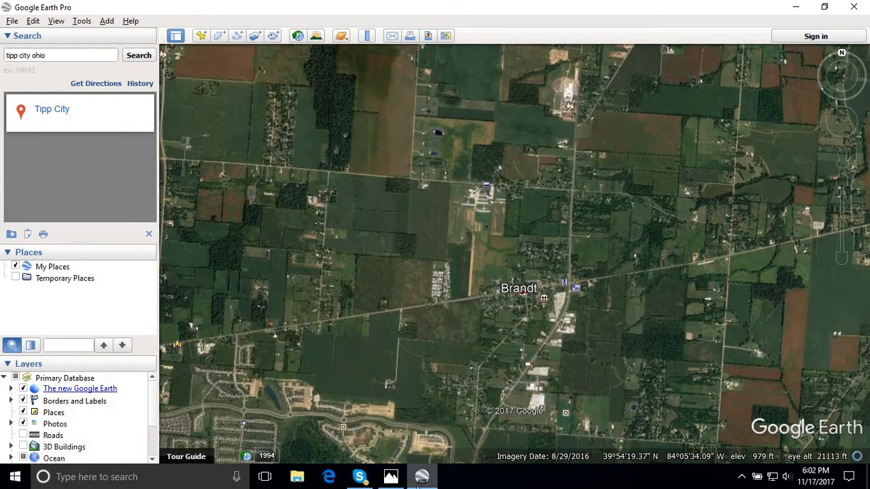
{"action": "left_click", "coordinate": [420, 479]}
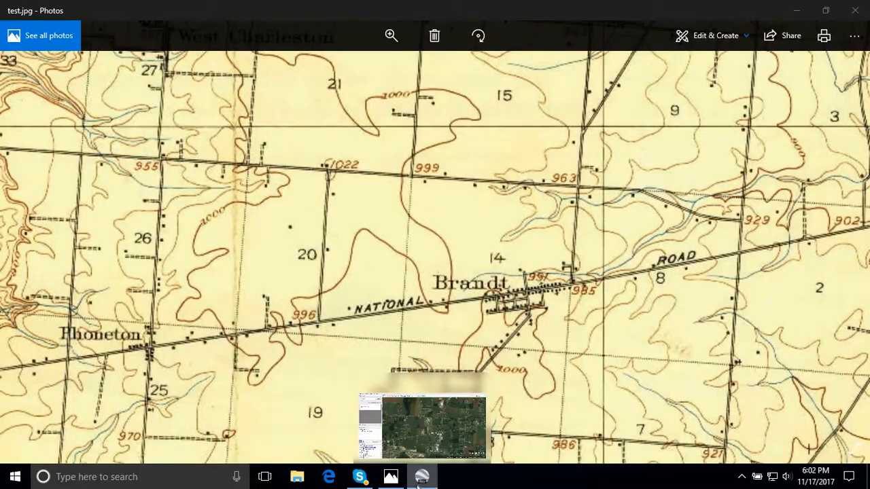
{"action": "left_click", "coordinate": [420, 478]}
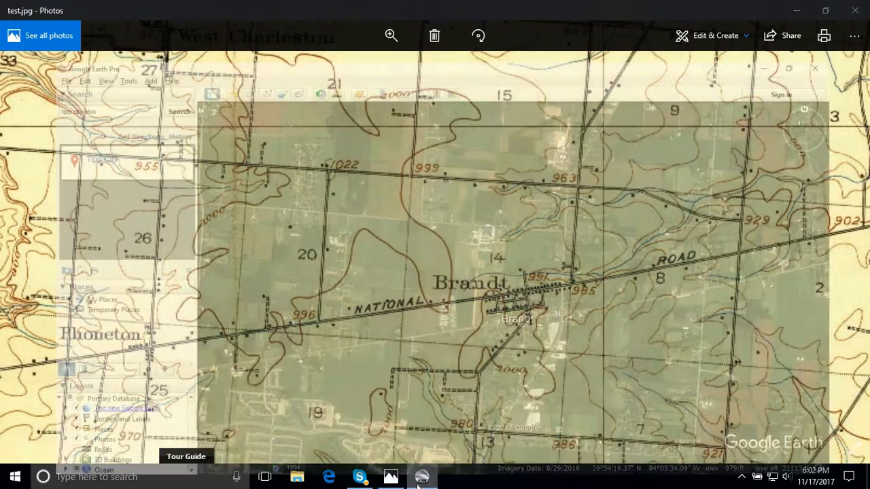
{"action": "left_click", "coordinate": [420, 479]}
{"action": "left_click", "coordinate": [420, 479]}
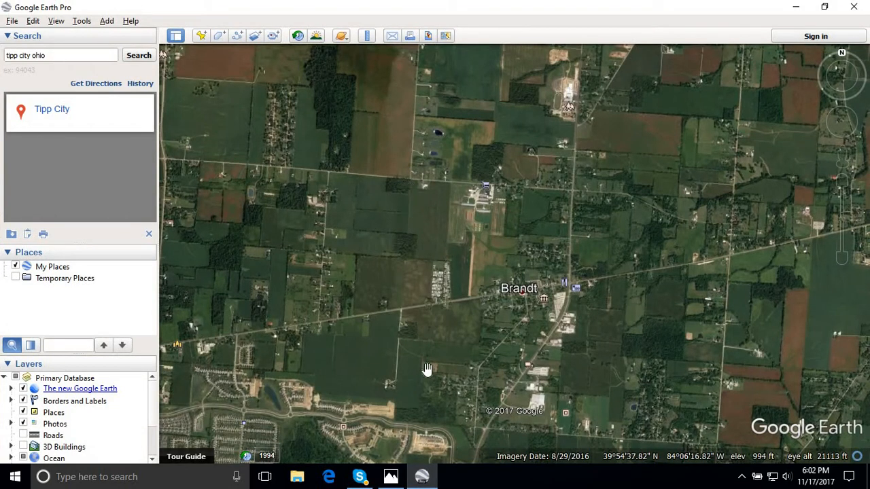
{"action": "left_click", "coordinate": [421, 479]}
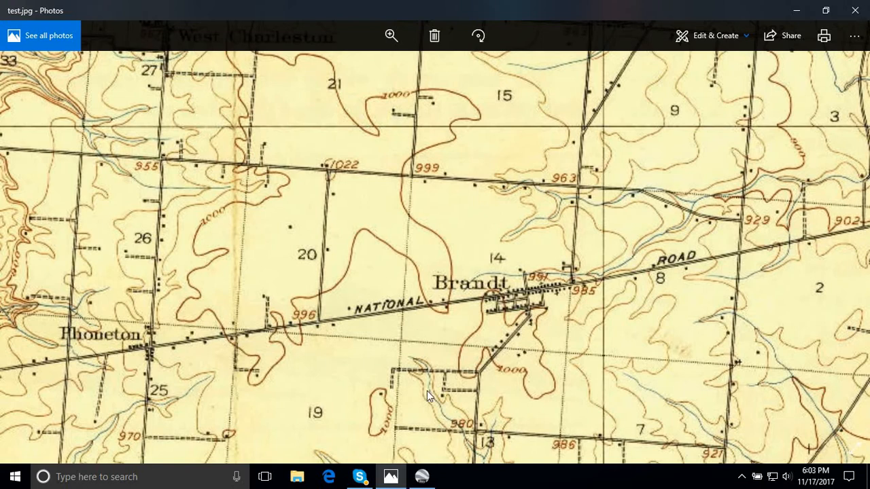
- Return to Google Earth Pro and add a placemark in the field northwest of Brandt at about 39°55'5"N, 84°6'25"W
{"action": "left_click", "coordinate": [421, 478]}
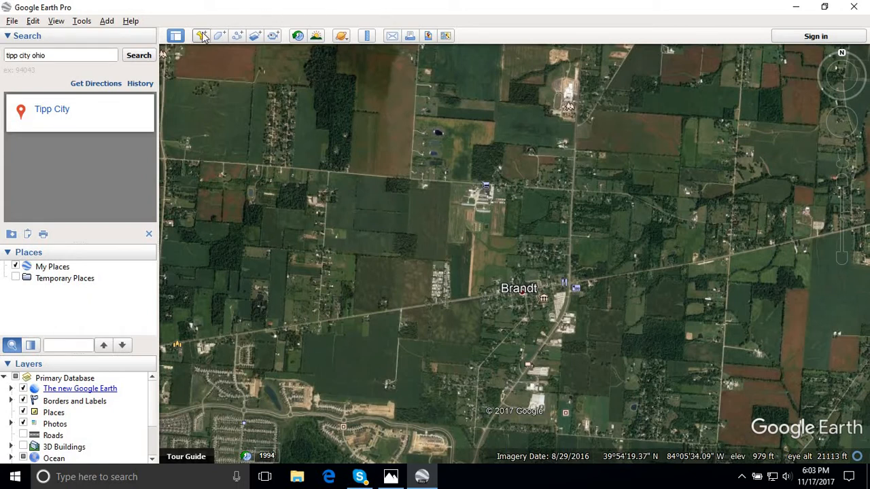
{"action": "key", "text": "ctrl+shift+p"}
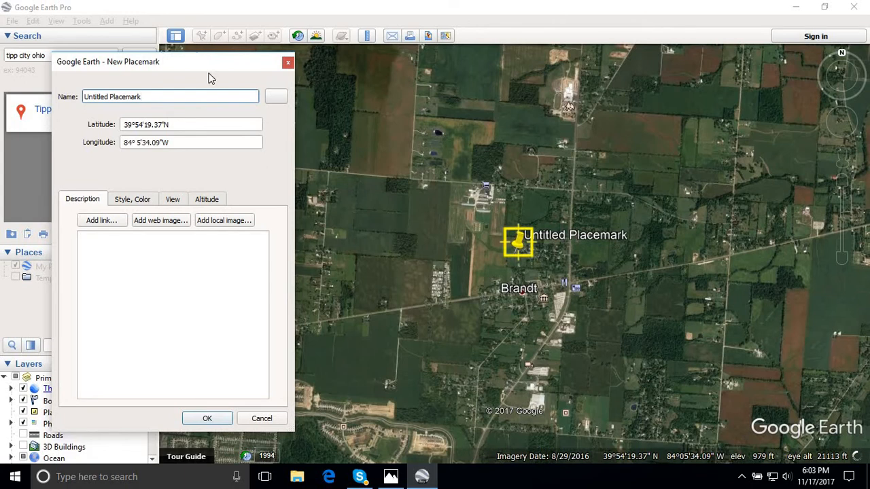
{"action": "left_click_drag", "start_coordinate": [513, 245], "coordinate": [395, 117]}
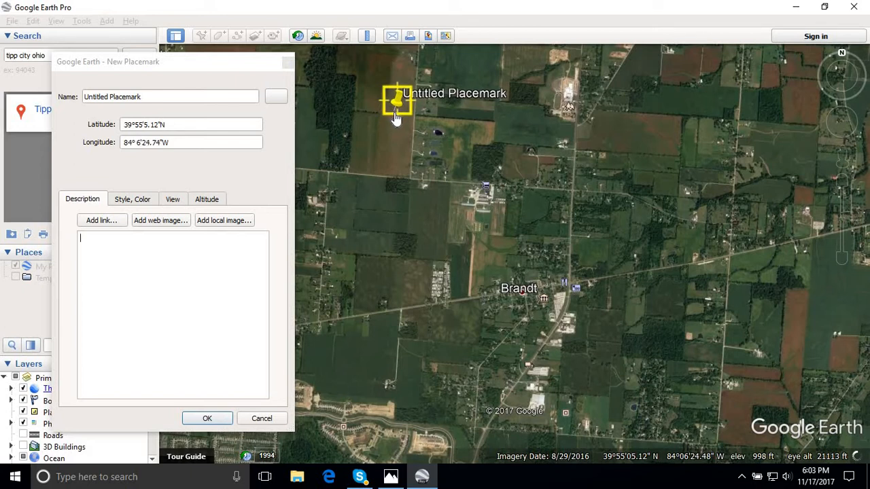
{"action": "left_click", "coordinate": [195, 418]}
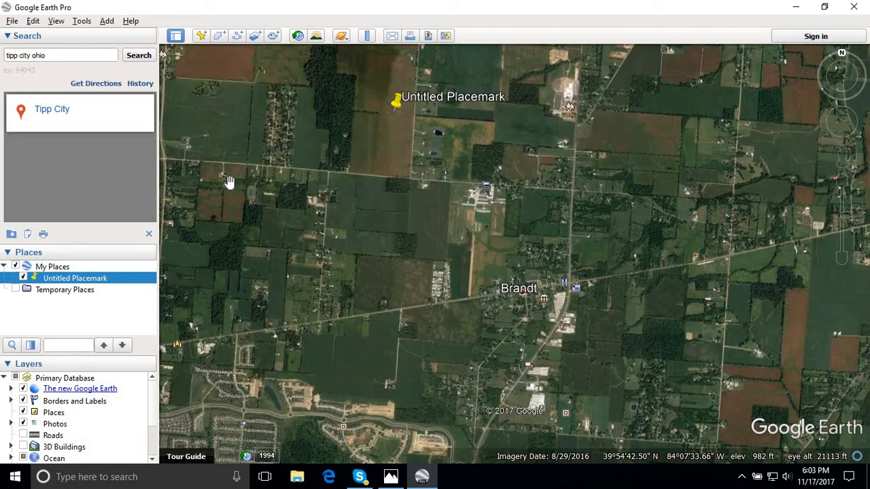
- Create a folder named Ohio inside My Places
{"action": "right_click", "coordinate": [73, 268]}
{"action": "mouse_move", "coordinate": [141, 275]}
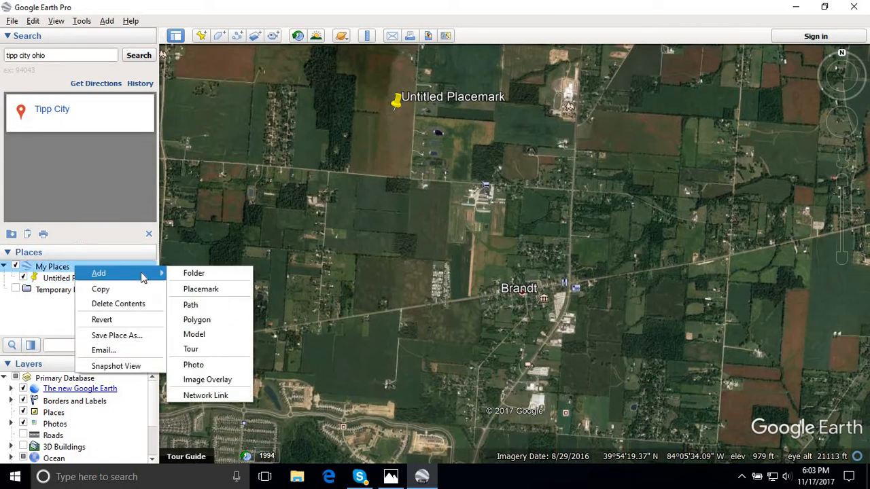
{"action": "left_click", "coordinate": [194, 273]}
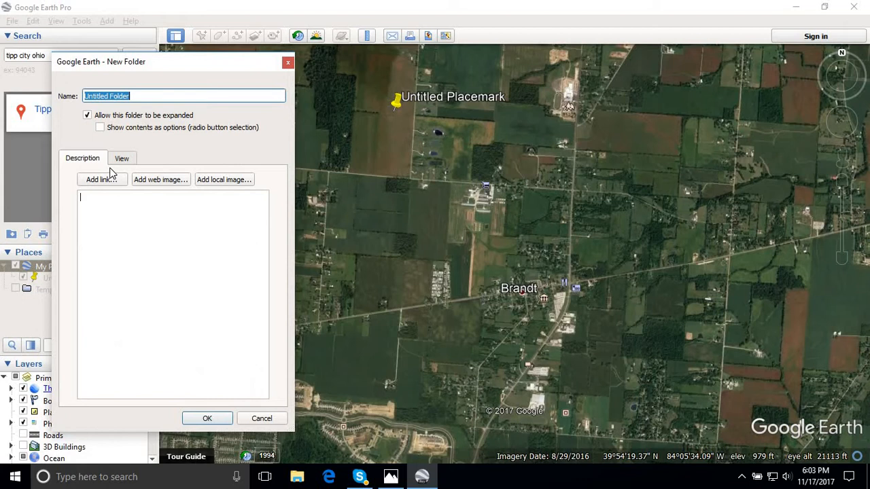
{"action": "type", "text": "Ohio"}
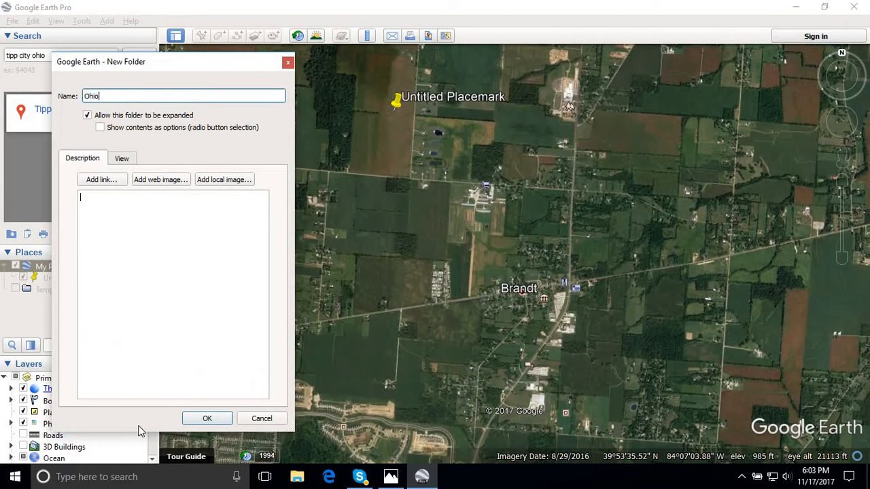
{"action": "left_click", "coordinate": [204, 417]}
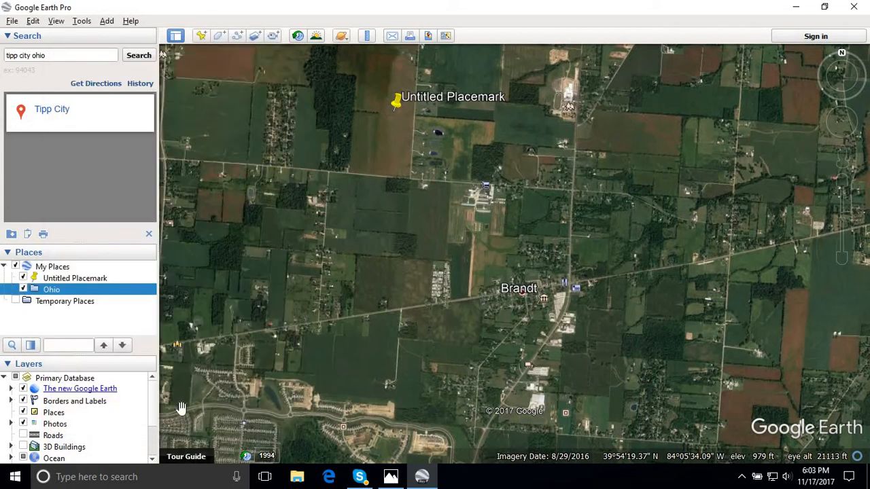
- Create a subfolder named Miami Co inside the Ohio folder
{"action": "right_click", "coordinate": [53, 292]}
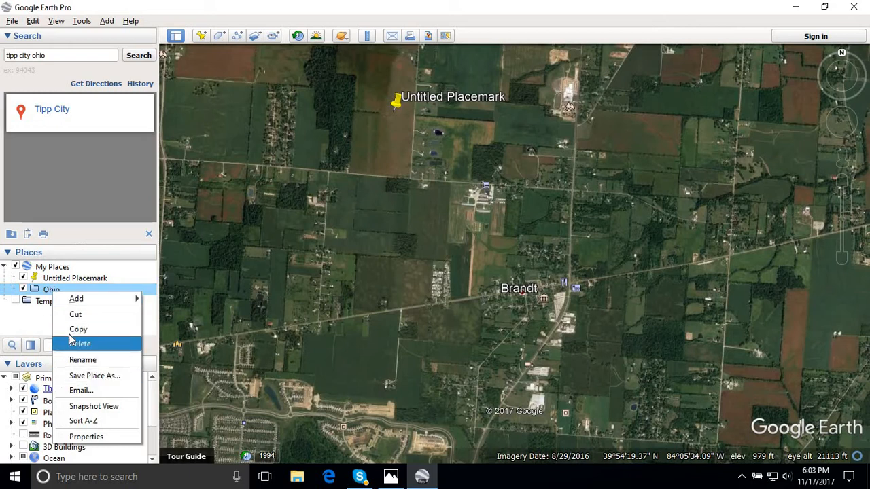
{"action": "mouse_move", "coordinate": [109, 299]}
{"action": "left_click", "coordinate": [170, 299]}
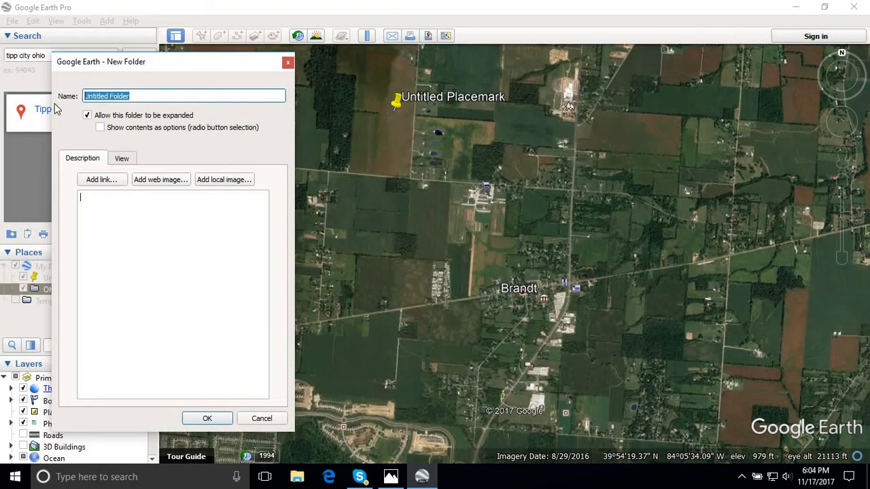
{"action": "type", "text": "Miami Co"}
{"action": "left_click", "coordinate": [220, 420]}
- Create a subfolder named Bethel Twp. inside the Miami Co folder
{"action": "right_click", "coordinate": [75, 302]}
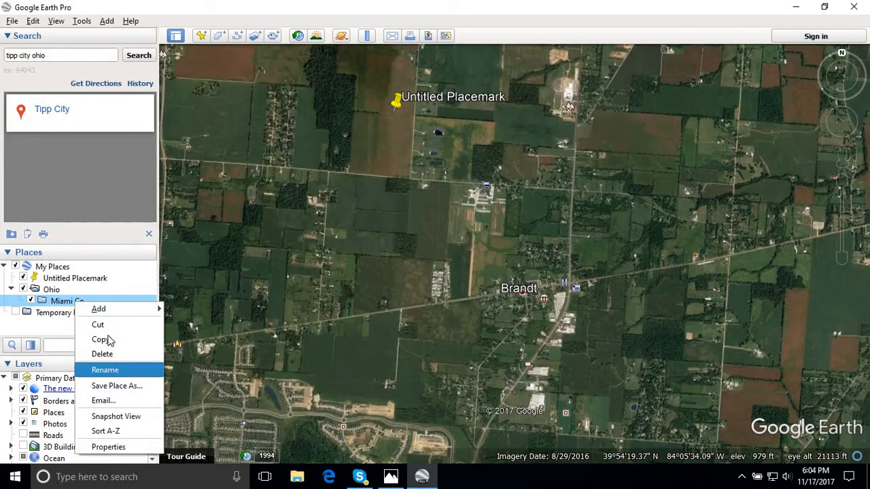
{"action": "mouse_move", "coordinate": [118, 315]}
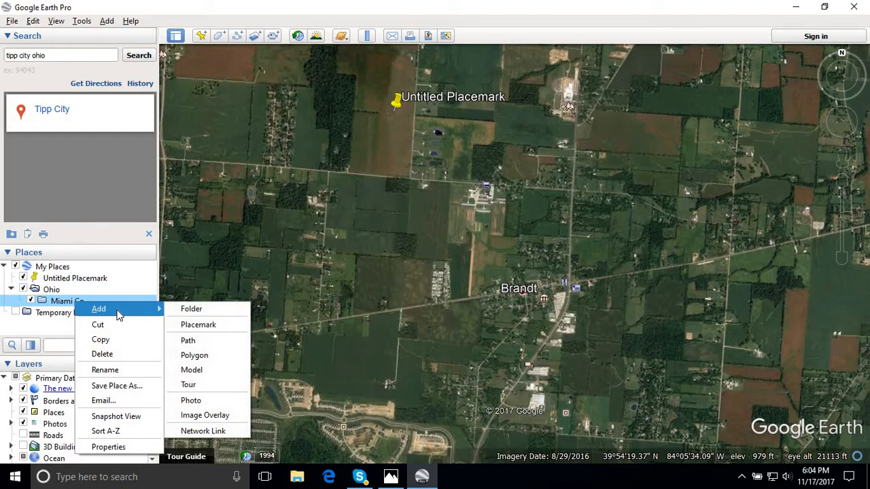
{"action": "left_click", "coordinate": [202, 309]}
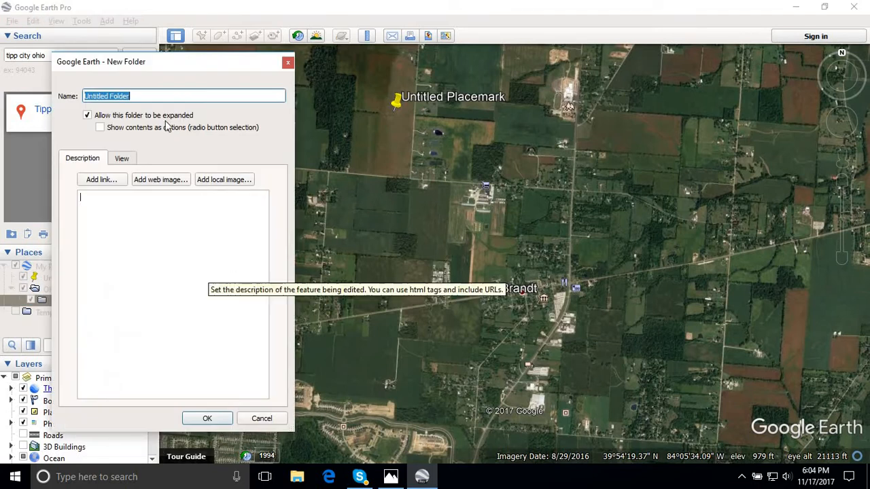
{"action": "type", "text": "Bethel Tw"}
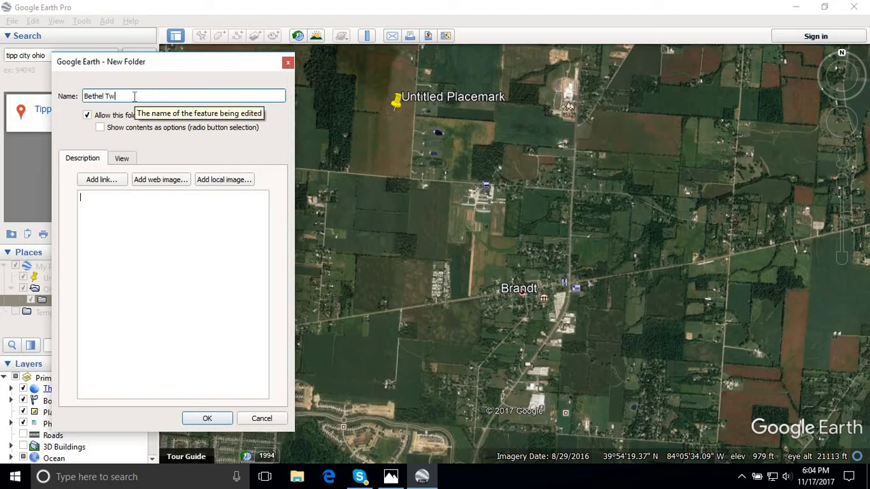
{"action": "type", "text": "p."}
{"action": "left_click", "coordinate": [203, 319]}
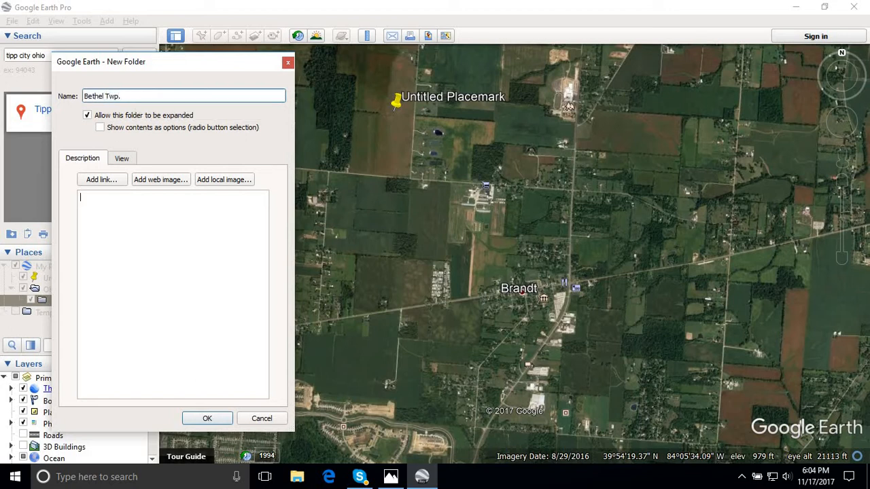
{"action": "left_click", "coordinate": [206, 419]}
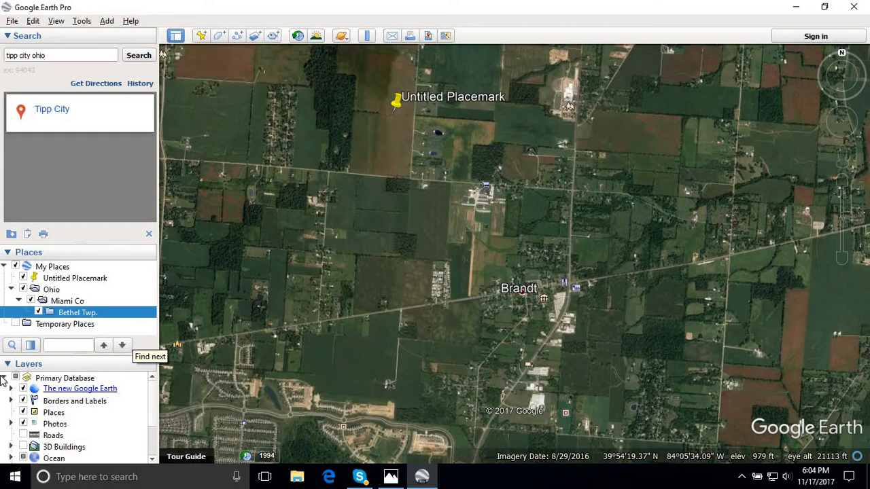
- Move the untitled placemark into the Bethel Twp. folder, then collapse and re-expand the Ohio folder
{"action": "left_click", "coordinate": [80, 280]}
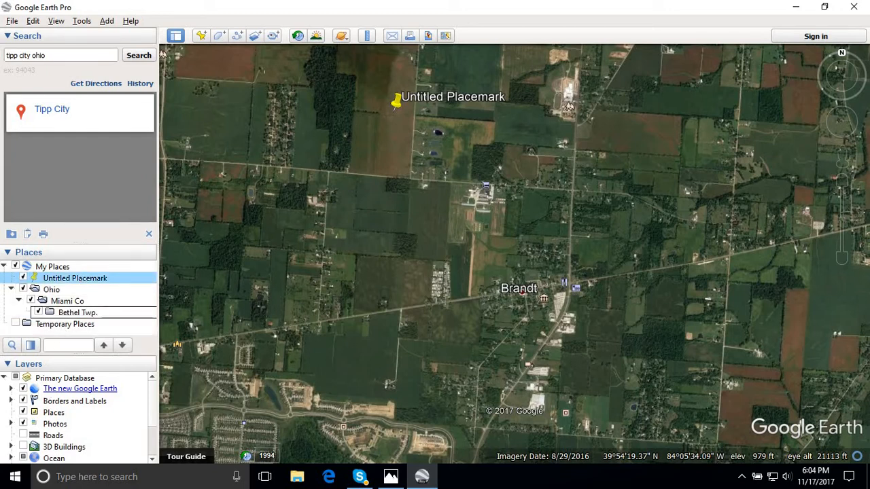
{"action": "left_click_drag", "start_coordinate": [103, 317], "coordinate": [104, 316]}
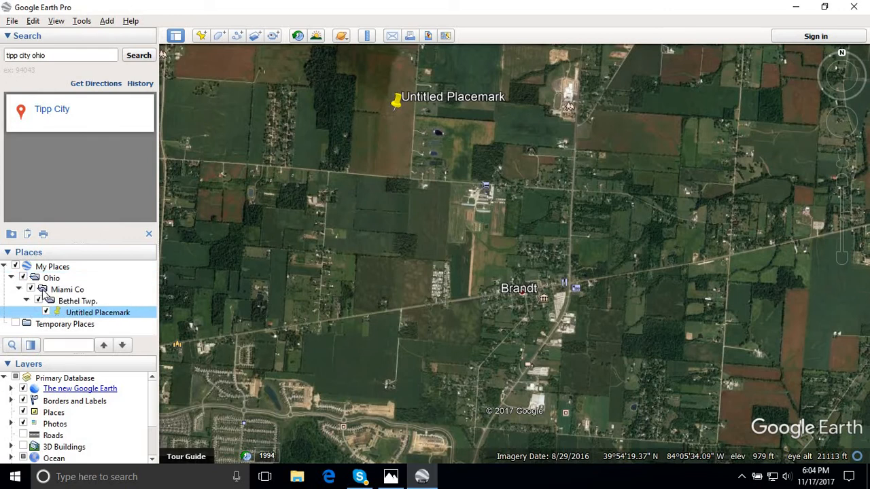
{"action": "left_click", "coordinate": [10, 279]}
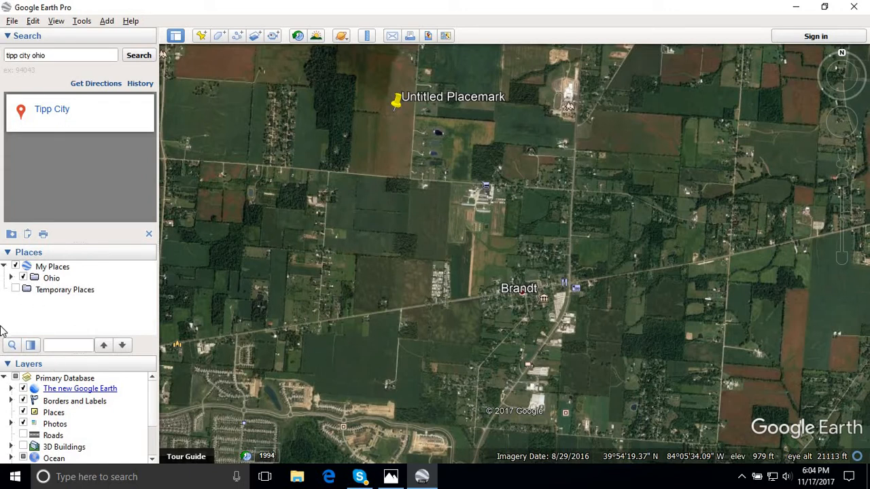
{"action": "left_click", "coordinate": [11, 278]}
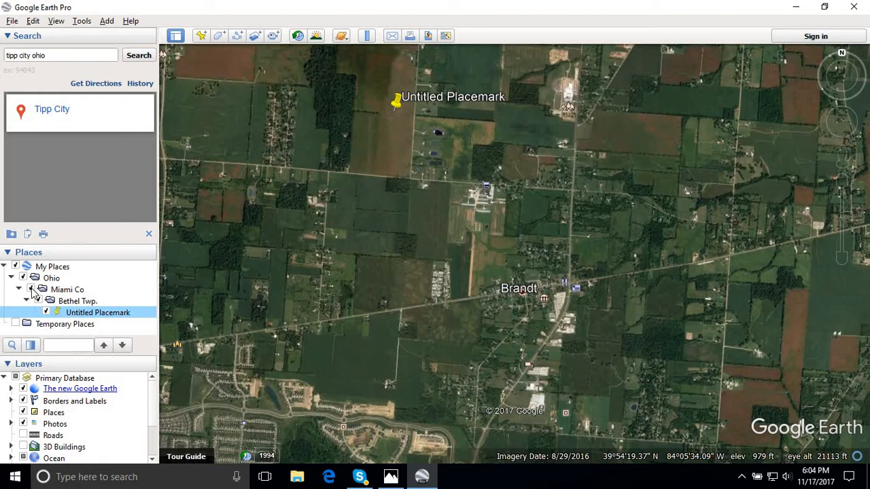
{"action": "left_click", "coordinate": [56, 292]}
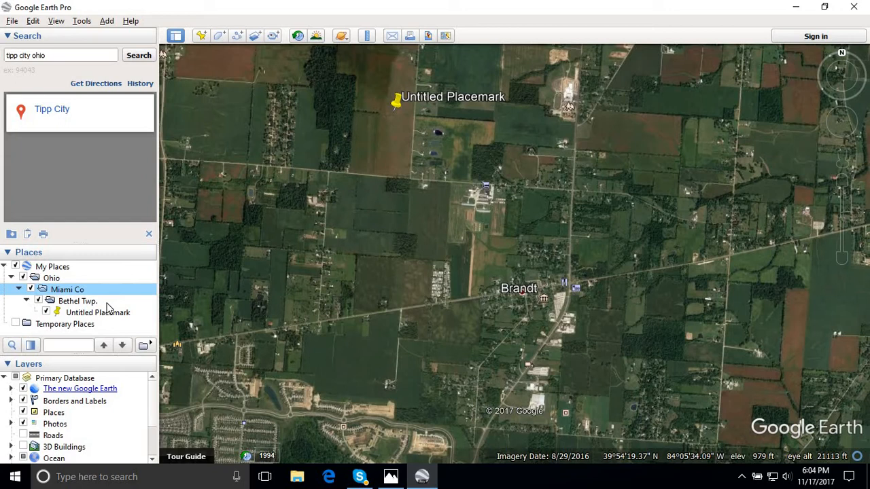
{"action": "right_click", "coordinate": [71, 290]}
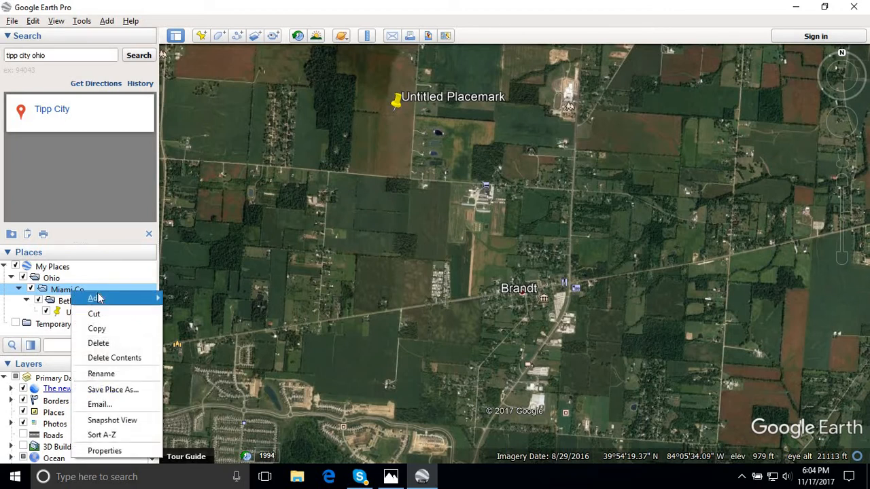
{"action": "mouse_move", "coordinate": [99, 298]}
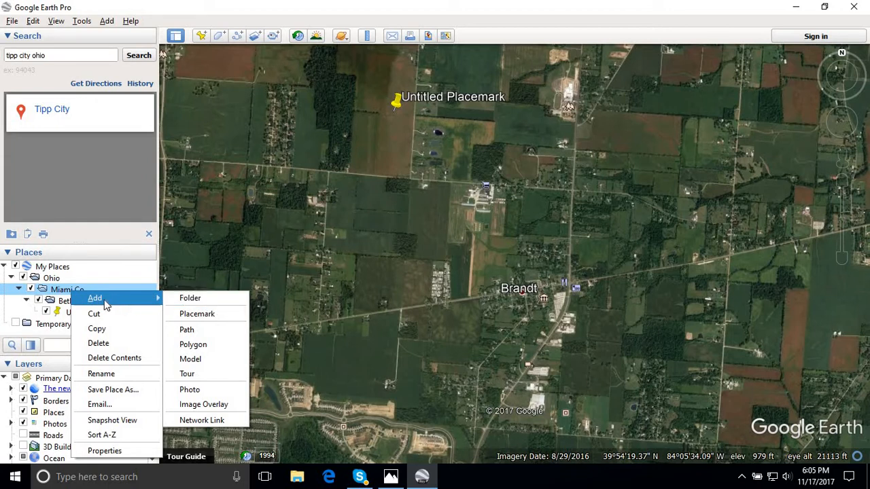
{"action": "left_click", "coordinate": [185, 300]}
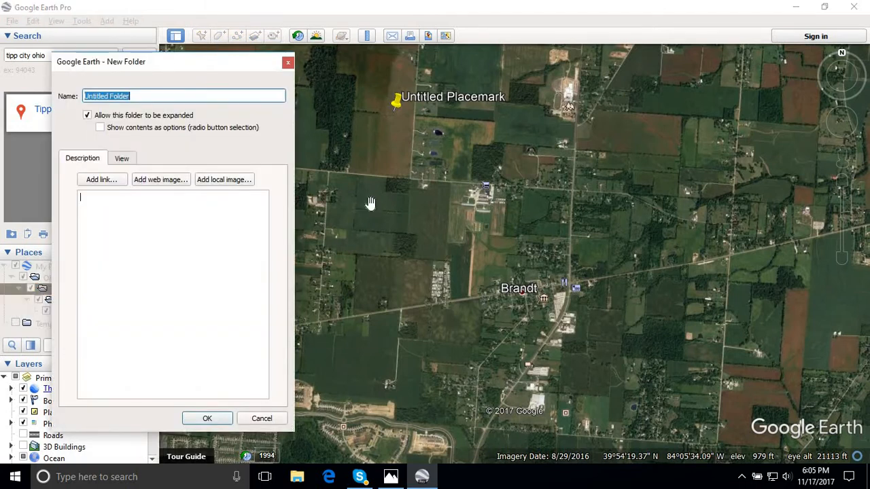
{"action": "left_click", "coordinate": [290, 63]}
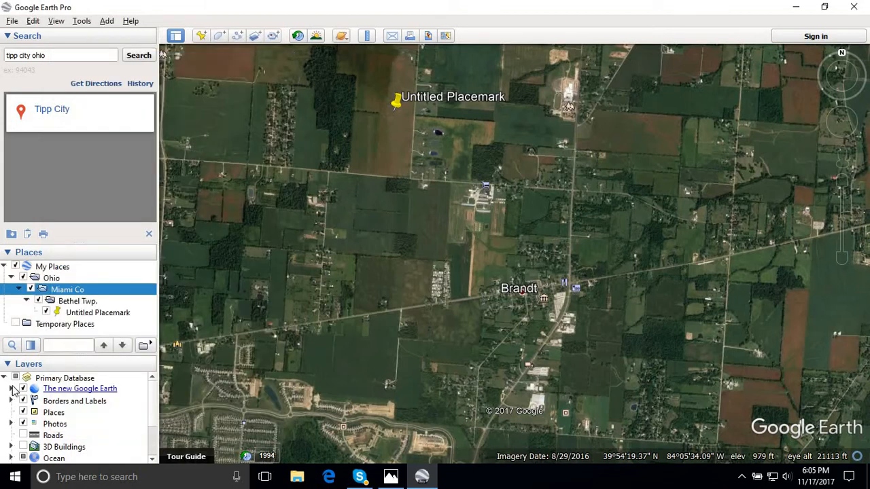
- Rename the Miami Co folder as Miami count 1909
{"action": "right_click", "coordinate": [95, 294]}
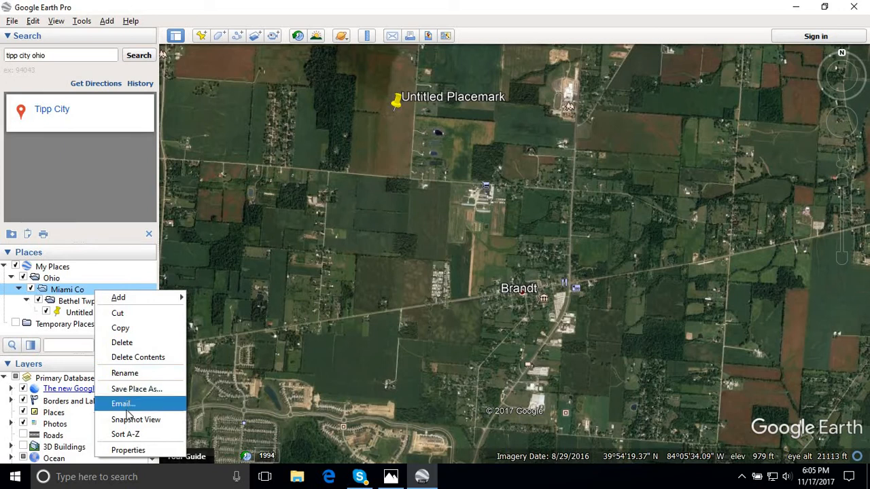
{"action": "left_click", "coordinate": [128, 373]}
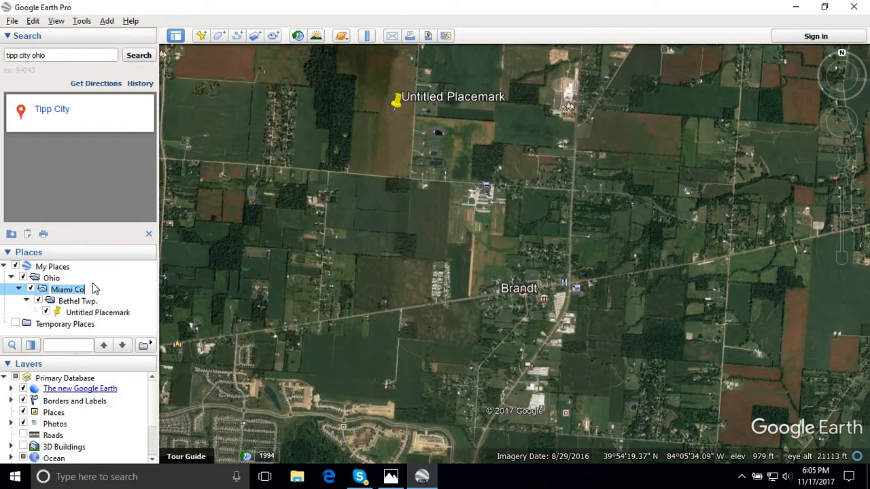
{"action": "type", "text": "19"}
{"action": "type", "text": "Miami"}
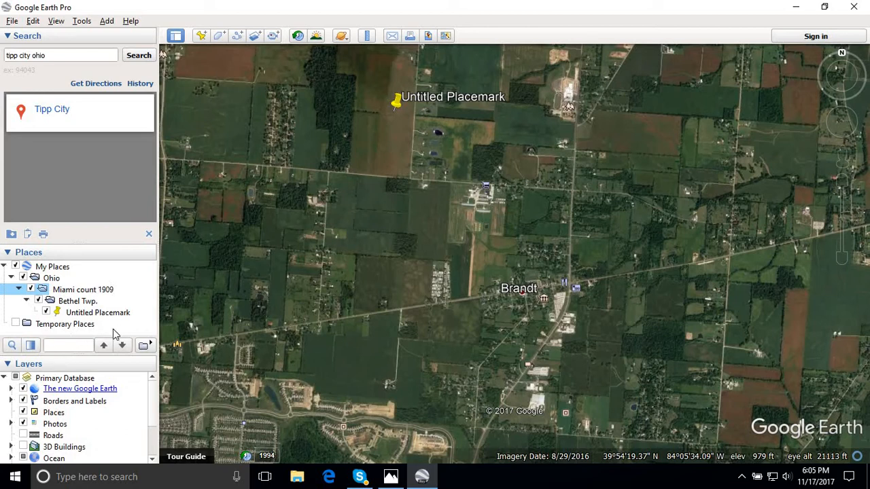
{"action": "left_click", "coordinate": [125, 328]}
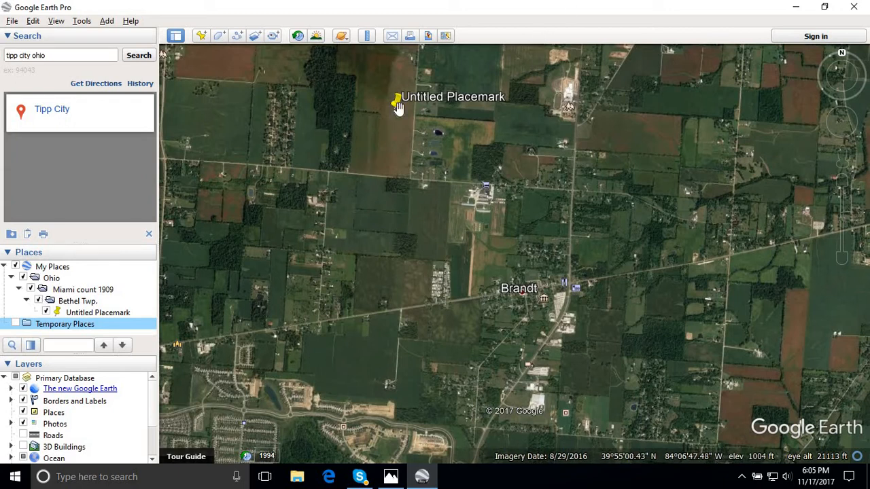
- Alternate repeatedly between the old map test.jpg in Photos and the Google Earth Pro imagery to compare roads and building sites around Brandt
{"action": "left_click", "coordinate": [426, 483]}
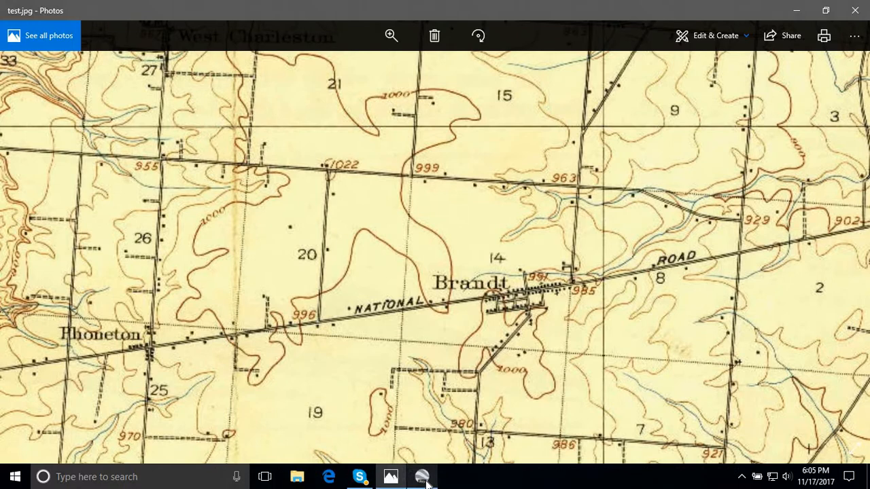
{"action": "left_click", "coordinate": [423, 478]}
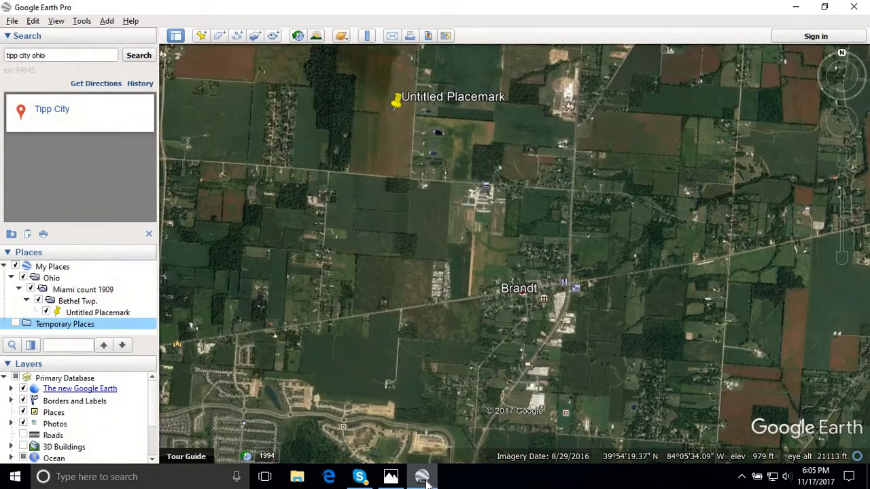
{"action": "left_click", "coordinate": [425, 481]}
{"action": "left_click", "coordinate": [425, 481]}
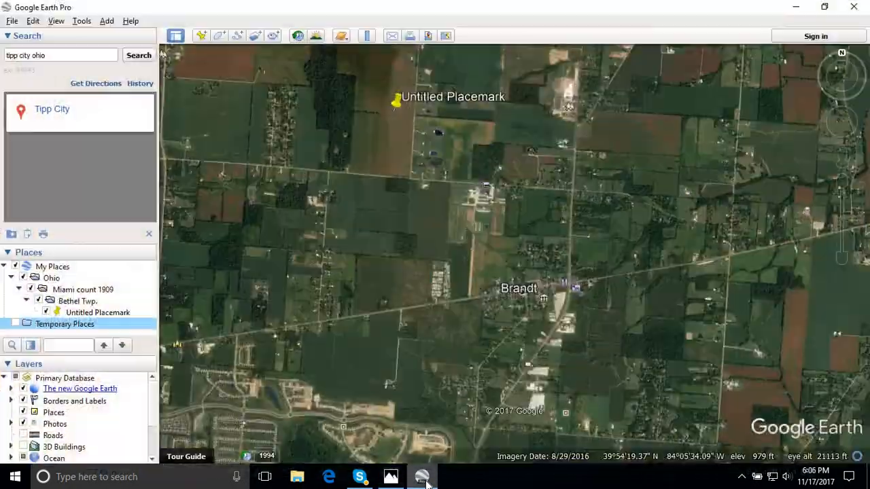
{"action": "left_click", "coordinate": [425, 482]}
{"action": "left_click", "coordinate": [424, 482]}
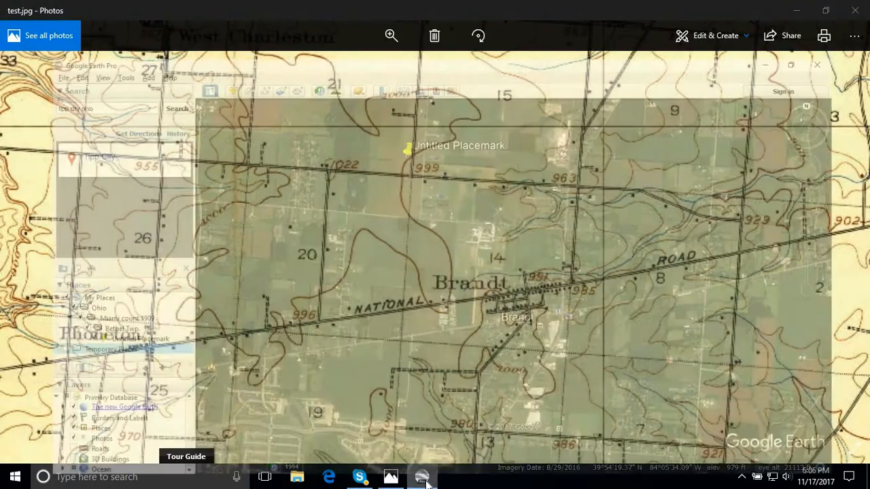
{"action": "left_click", "coordinate": [425, 481]}
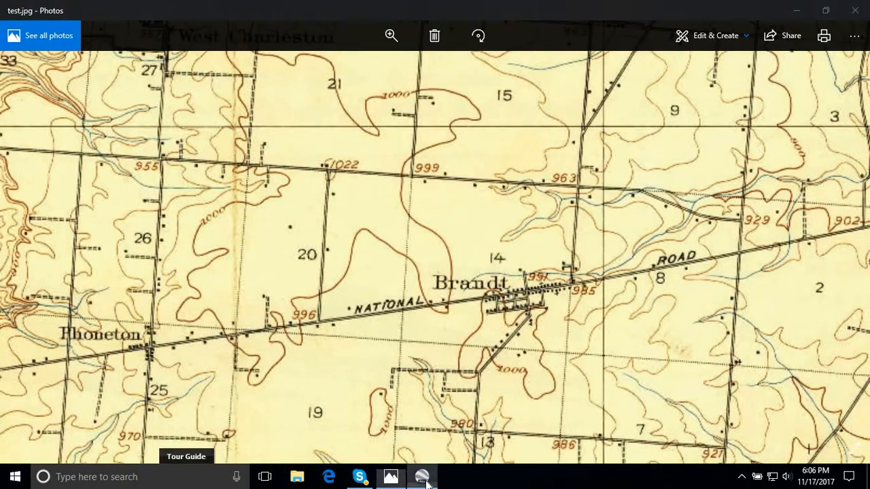
{"action": "left_click", "coordinate": [424, 482]}
{"action": "left_click", "coordinate": [424, 482]}
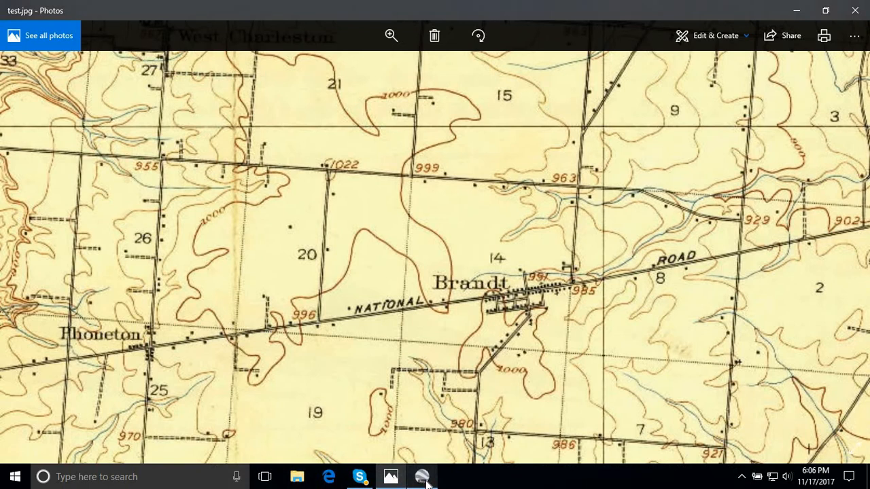
{"action": "left_click", "coordinate": [424, 481]}
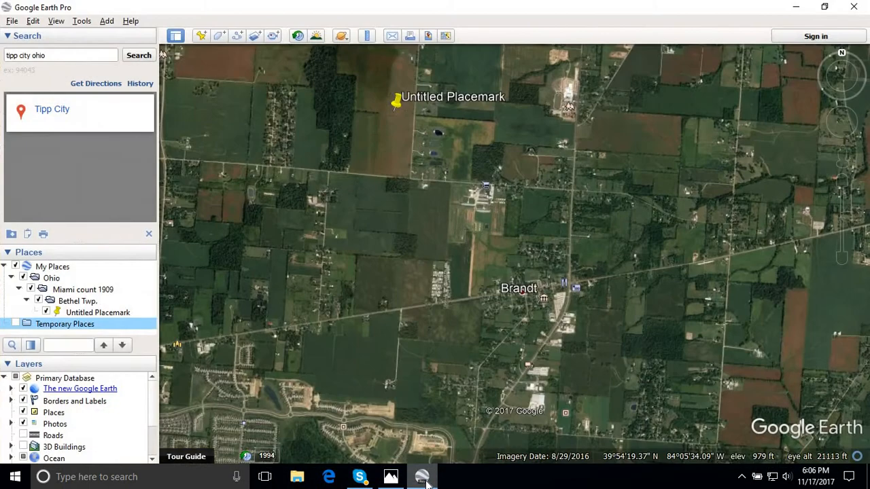
{"action": "left_click", "coordinate": [425, 481]}
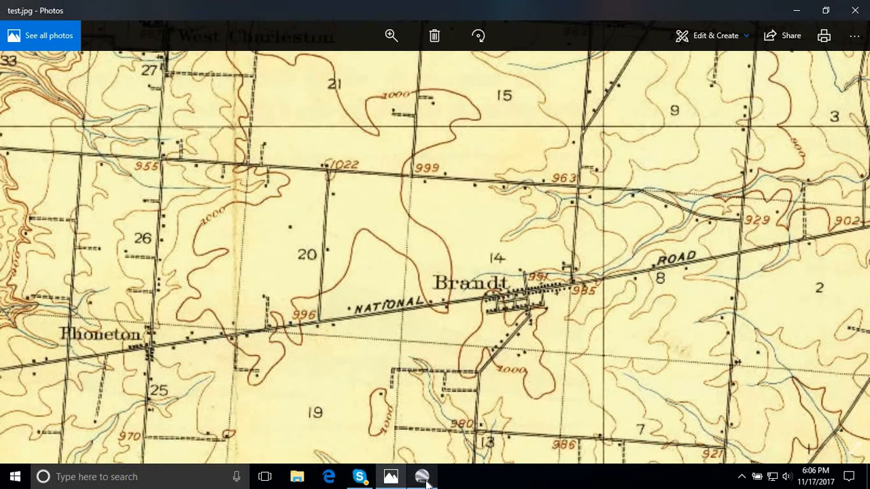
{"action": "left_click", "coordinate": [424, 481]}
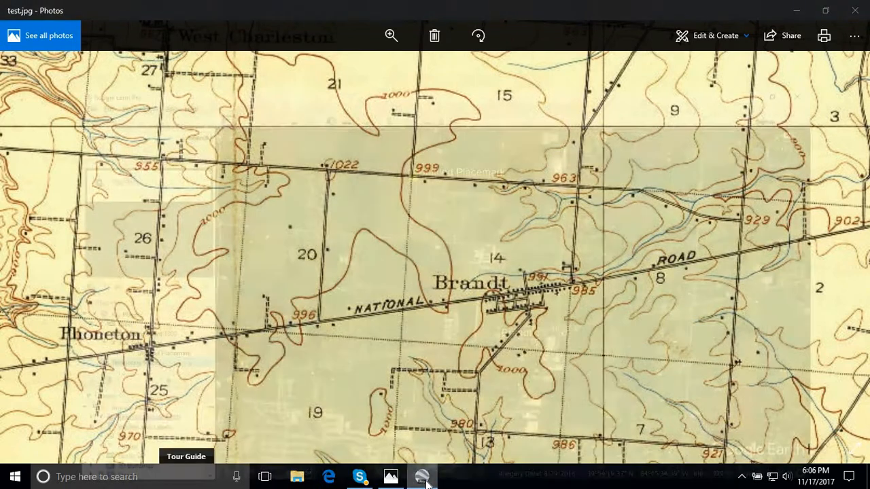
{"action": "left_click", "coordinate": [425, 481]}
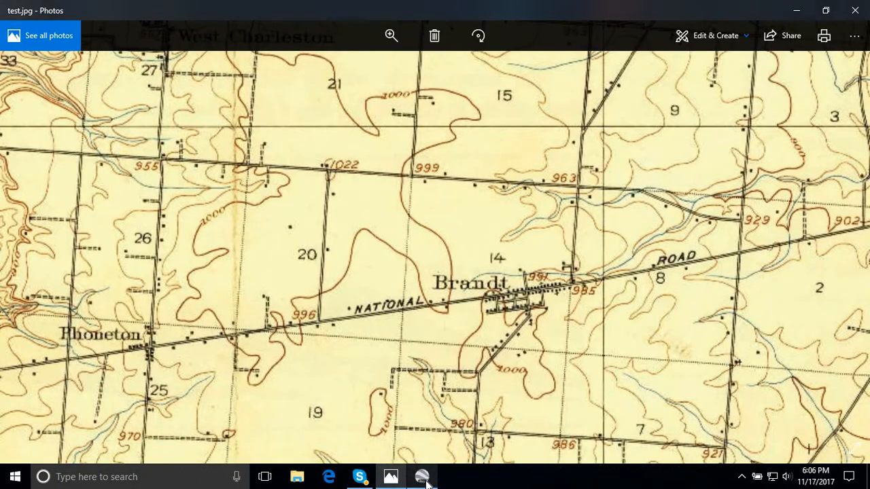
{"action": "left_click", "coordinate": [425, 481]}
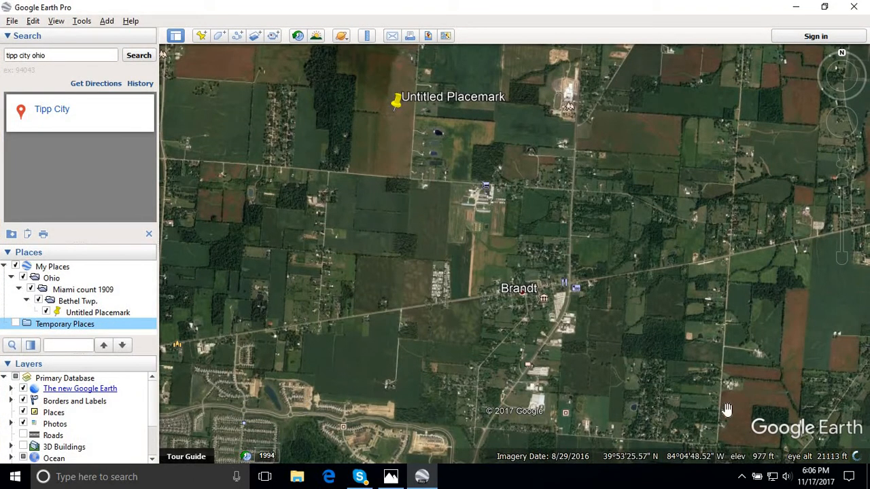
{"action": "left_click", "coordinate": [423, 477]}
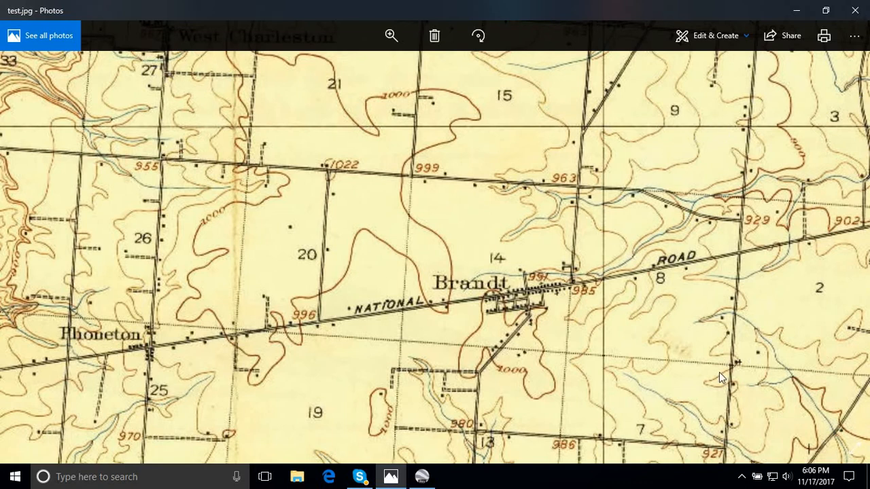
{"action": "left_click", "coordinate": [422, 478]}
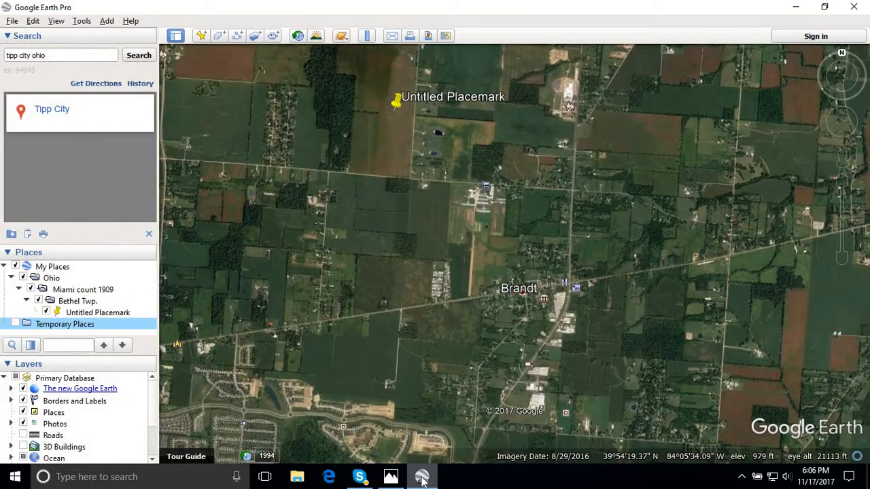
{"action": "left_click", "coordinate": [422, 477]}
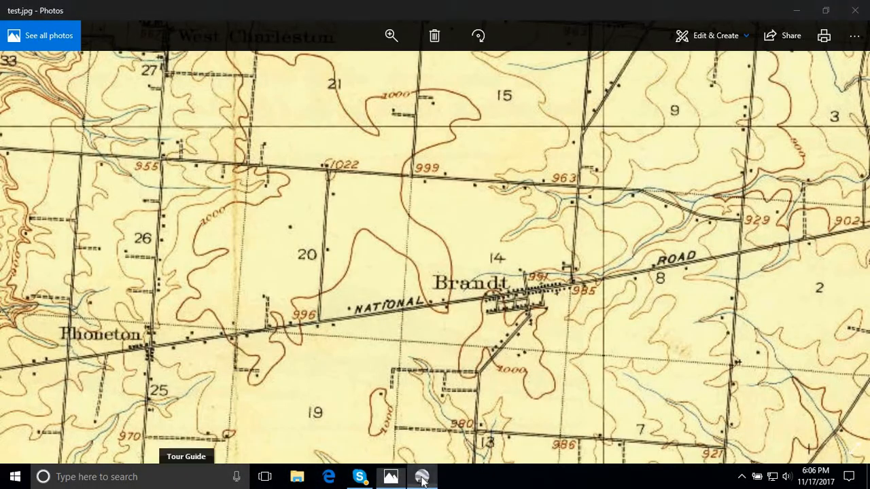
{"action": "left_click", "coordinate": [422, 477]}
{"action": "left_click", "coordinate": [422, 478]}
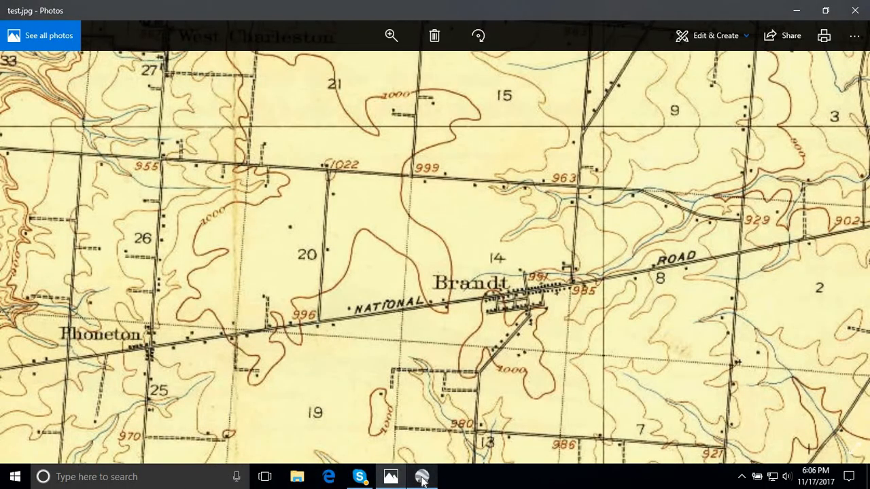
{"action": "left_click", "coordinate": [422, 478]}
{"action": "left_click", "coordinate": [422, 478]}
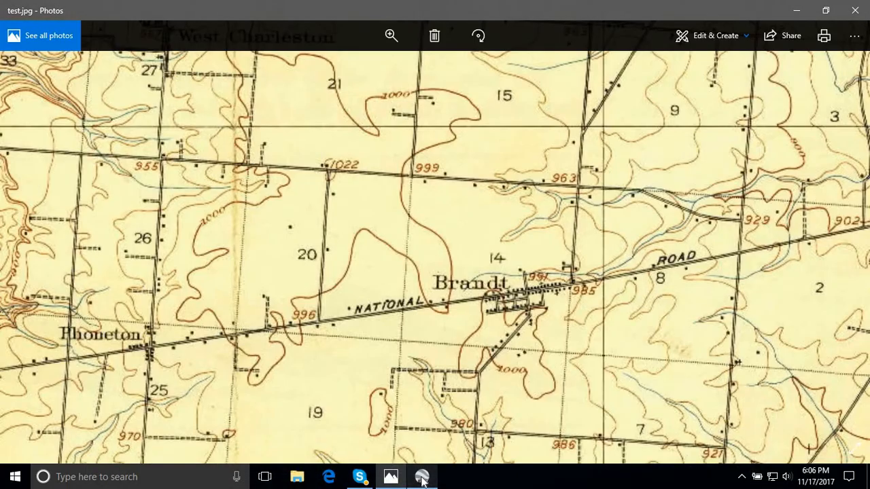
{"action": "left_click", "coordinate": [422, 478]}
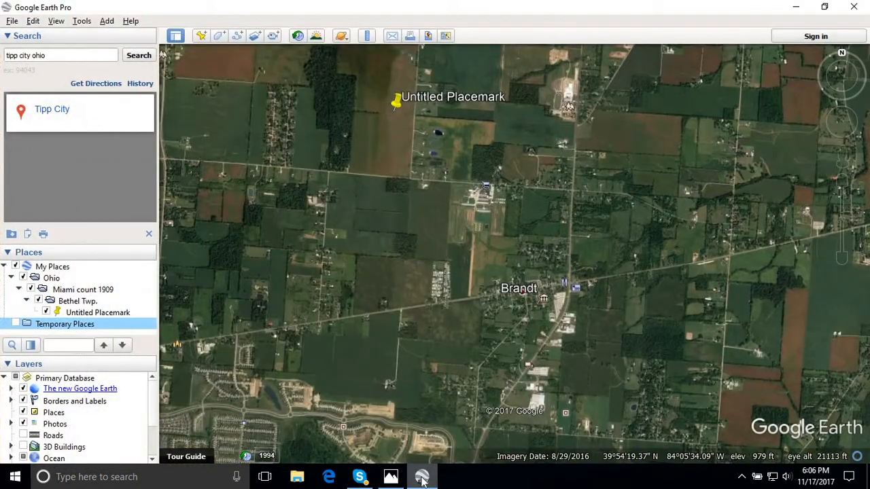
{"action": "left_click", "coordinate": [422, 477]}
{"action": "left_click", "coordinate": [422, 478]}
{"action": "left_click", "coordinate": [422, 478]}
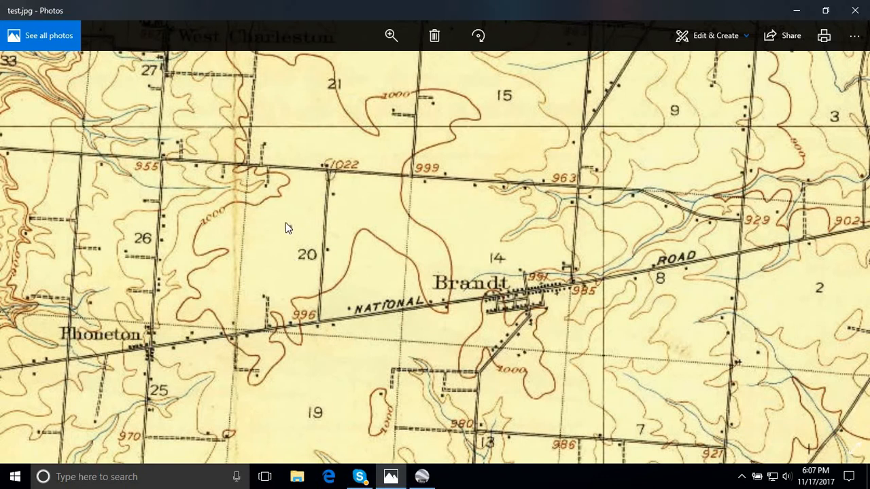
{"action": "left_click", "coordinate": [422, 477]}
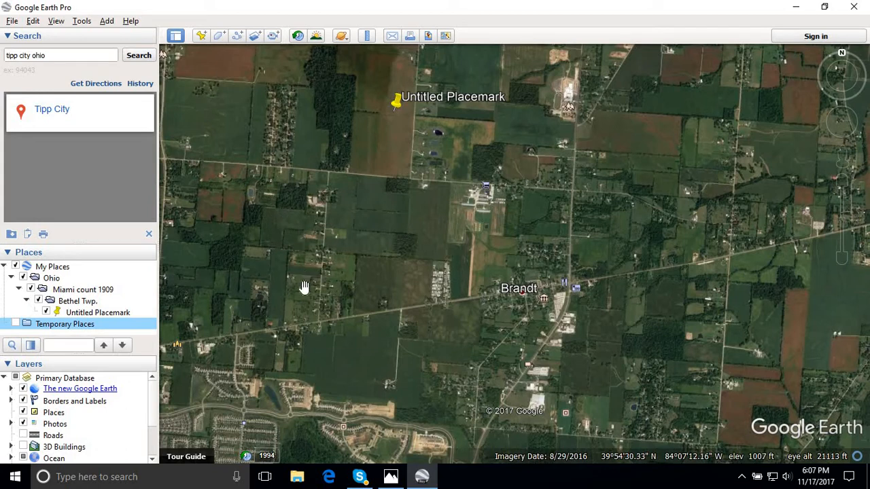
{"action": "left_click", "coordinate": [422, 478]}
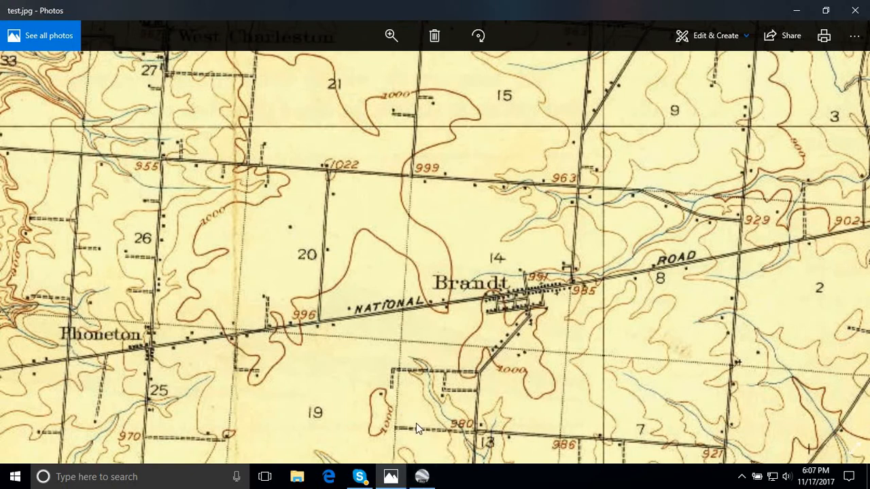
- Switch to Google Earth Pro and add a new placemark in the field northwest of Brandt, matching the isolated building on the old map
{"action": "left_click", "coordinate": [422, 478]}
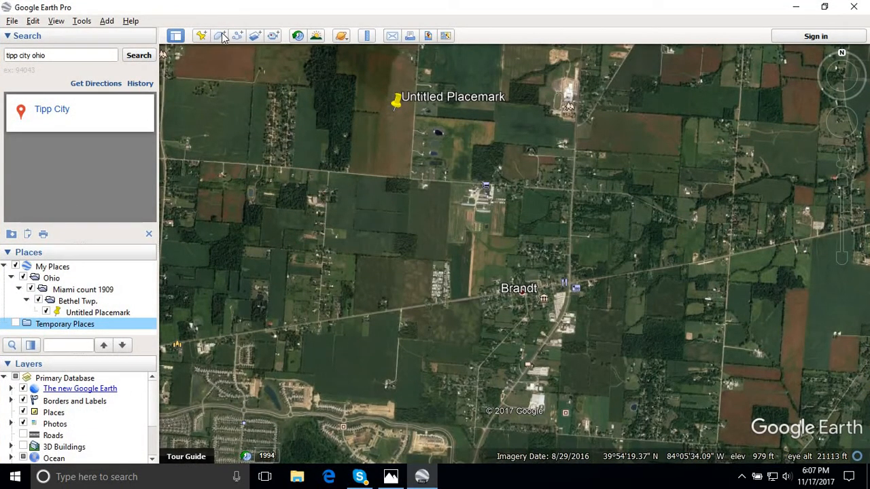
{"action": "left_click", "coordinate": [201, 36]}
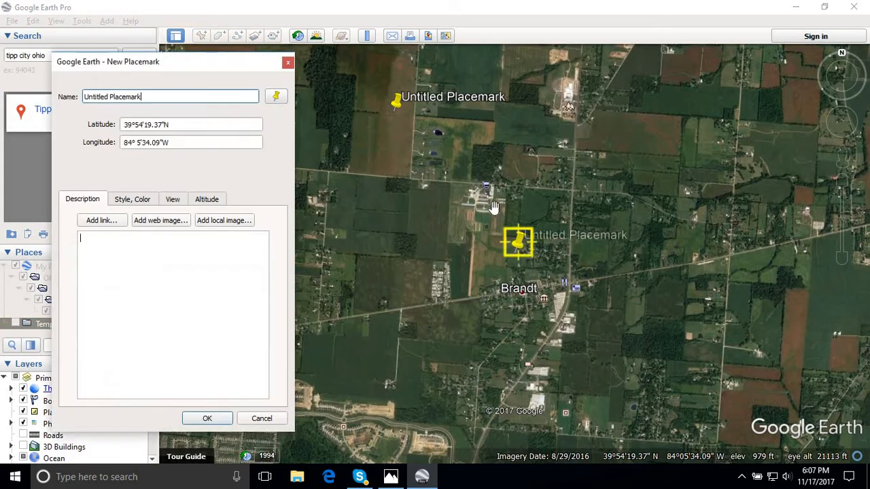
{"action": "left_click_drag", "start_coordinate": [391, 245], "coordinate": [298, 231]}
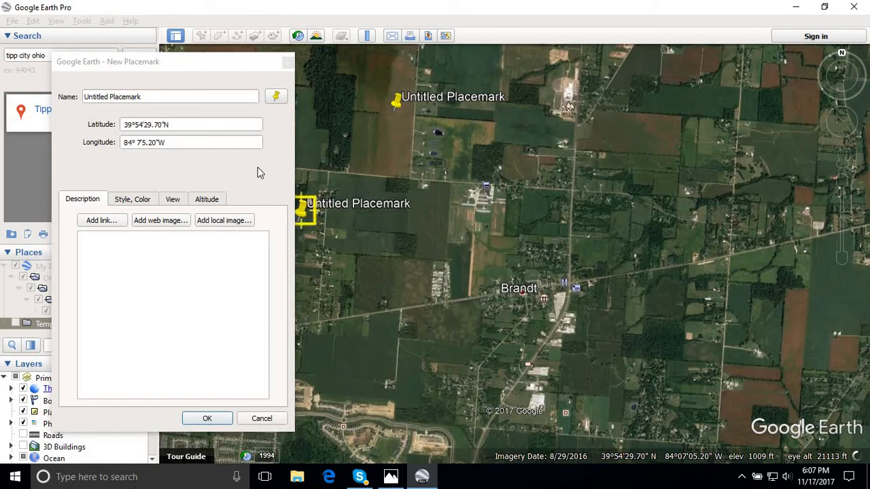
{"action": "left_click", "coordinate": [228, 68]}
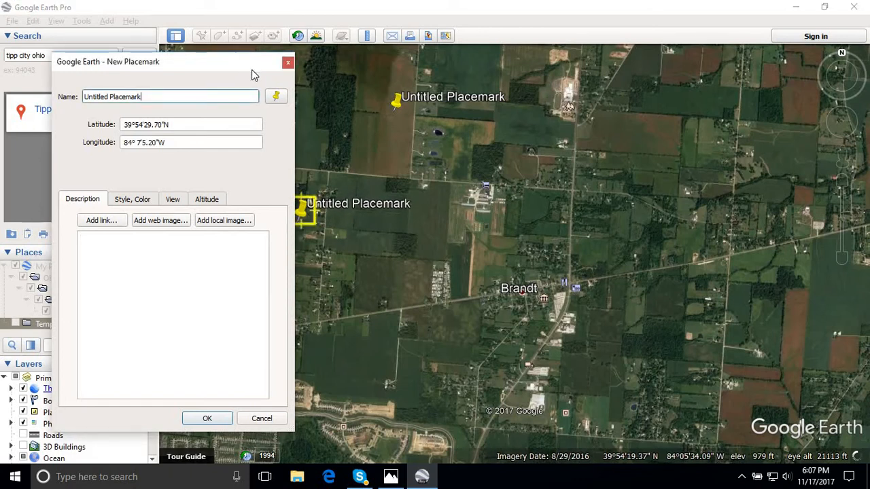
{"action": "left_click_drag", "start_coordinate": [252, 70], "coordinate": [658, 87]}
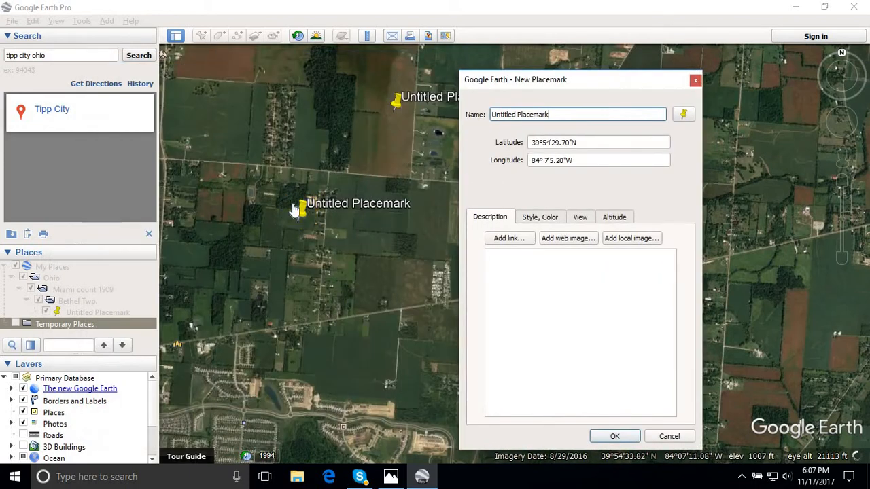
{"action": "left_click_drag", "start_coordinate": [299, 217], "coordinate": [290, 233]}
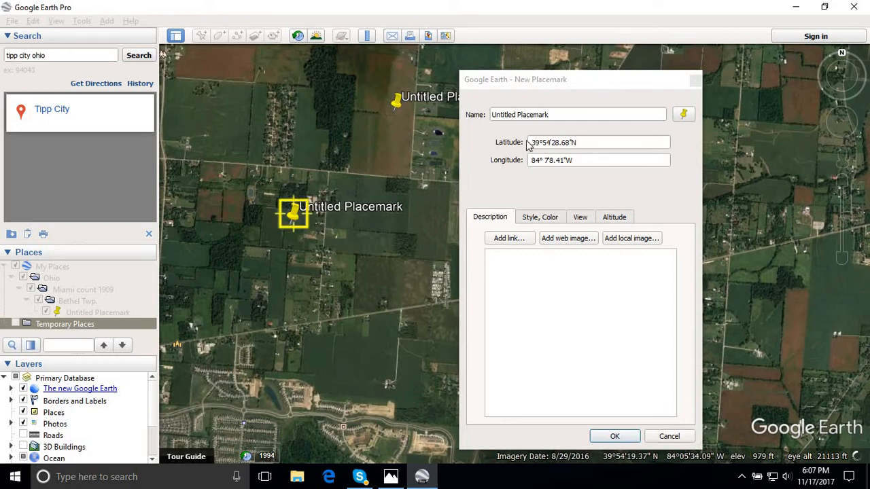
- Name the new placemark 1909 map and save it
{"action": "left_click_drag", "start_coordinate": [555, 115], "coordinate": [469, 116]}
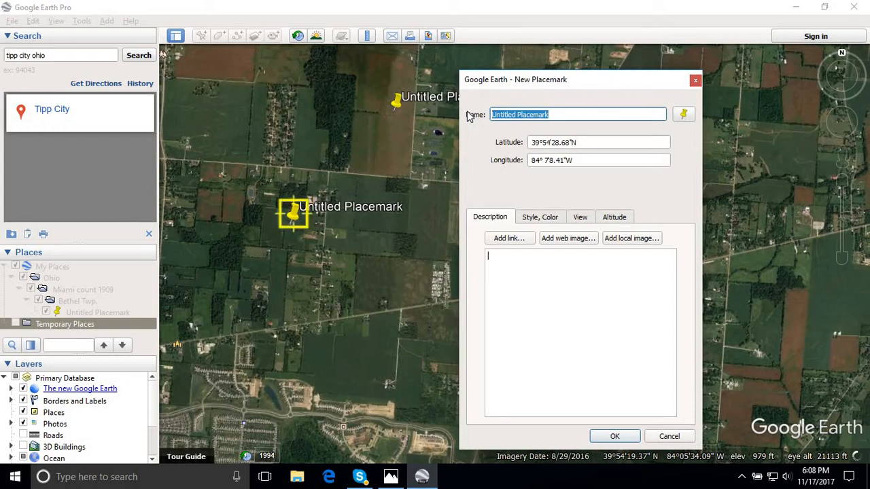
{"action": "left_click", "coordinate": [460, 110]}
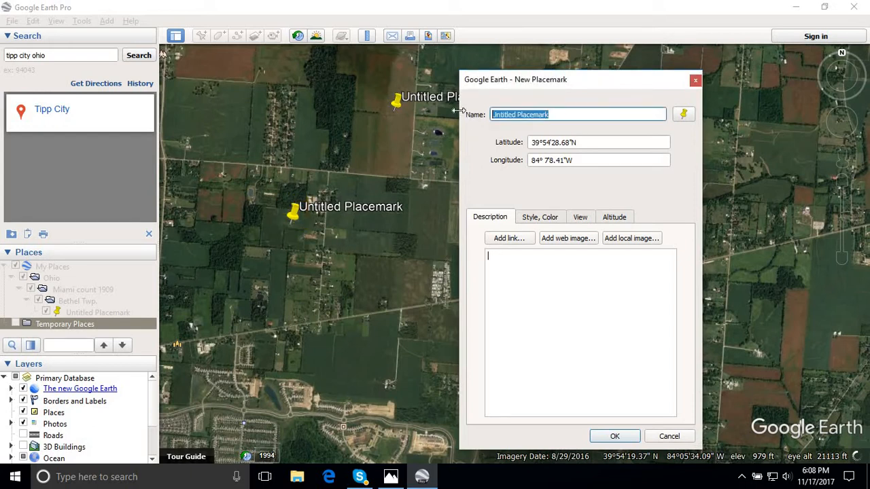
{"action": "type", "text": "1909 map"}
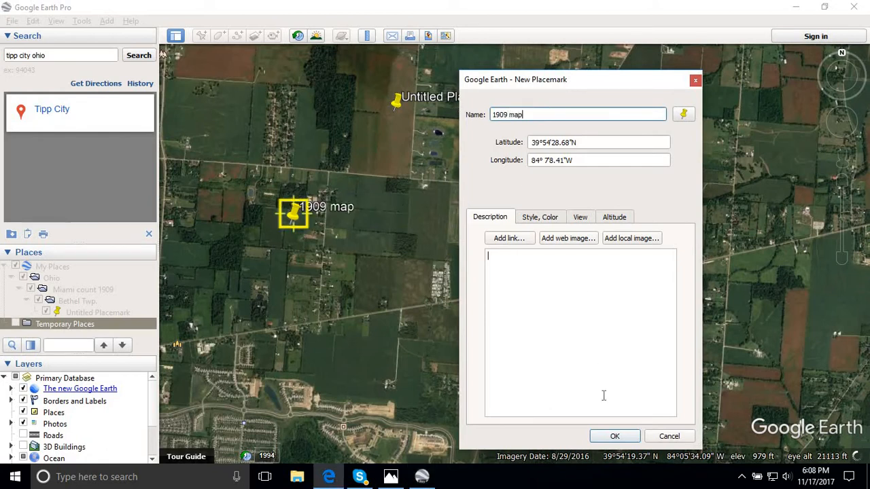
{"action": "left_click", "coordinate": [616, 439]}
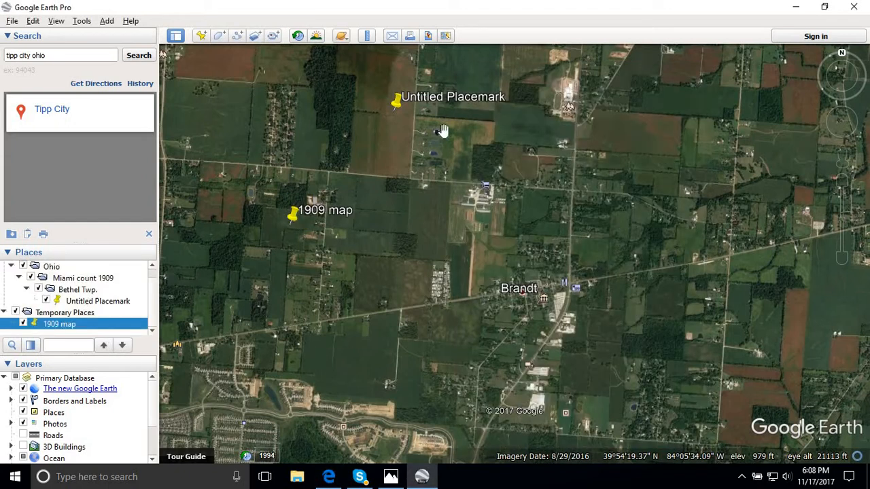
- Start renaming the Untitled Placemark in the Bethel Twp. folder and clear its existing name
{"action": "right_click", "coordinate": [401, 103]}
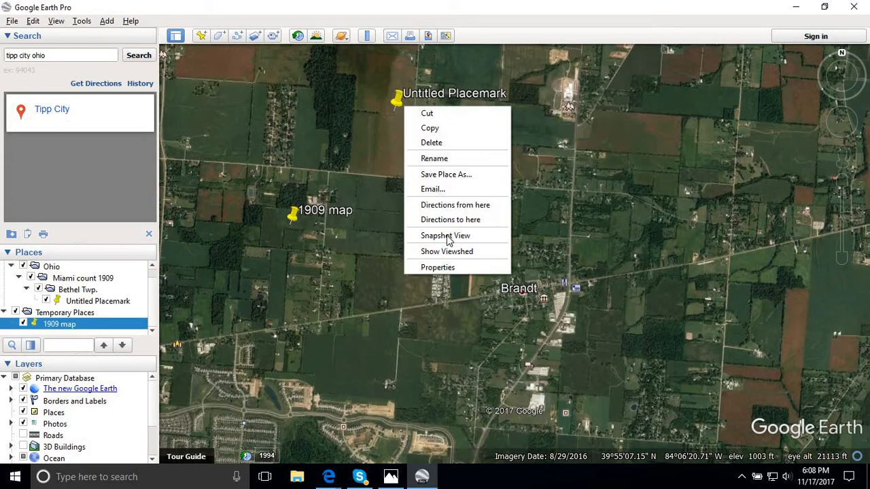
{"action": "left_click", "coordinate": [448, 158]}
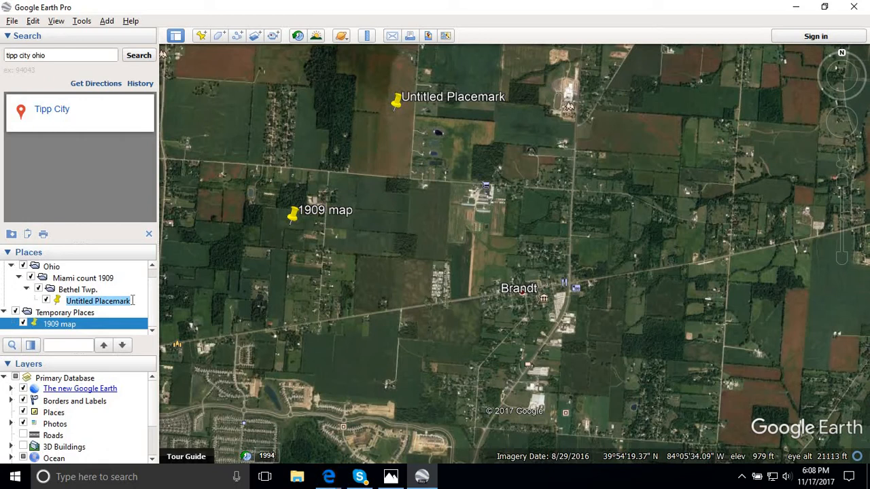
{"action": "key", "text": "BackSpace"}
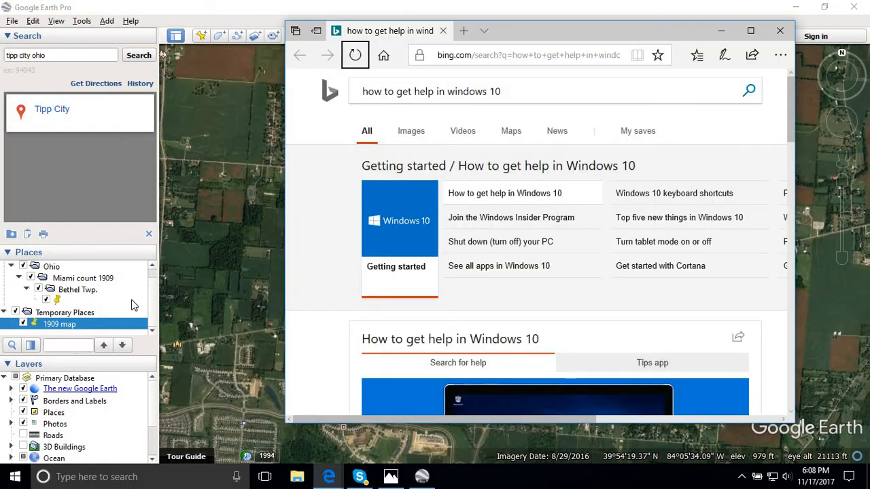
- Close the stray Edge browser and File Explorer windows covering the imagery
{"action": "left_click", "coordinate": [779, 32]}
{"action": "key", "text": "super+e"}
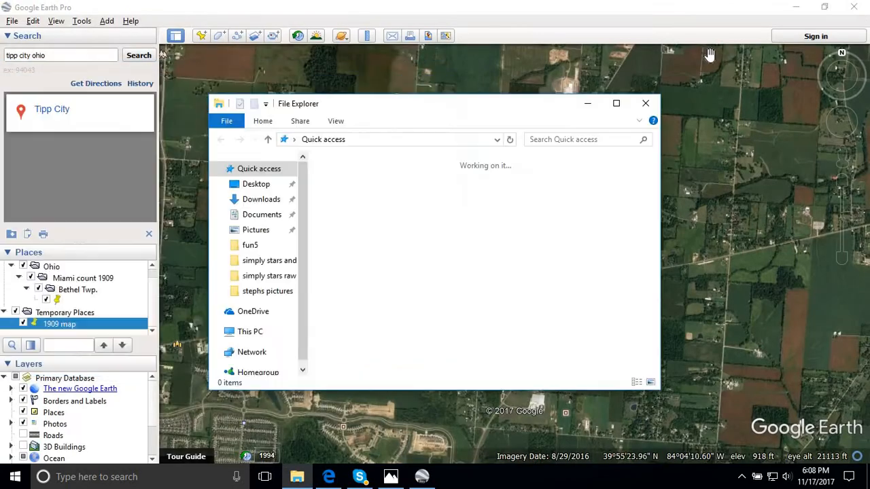
{"action": "left_click", "coordinate": [639, 107]}
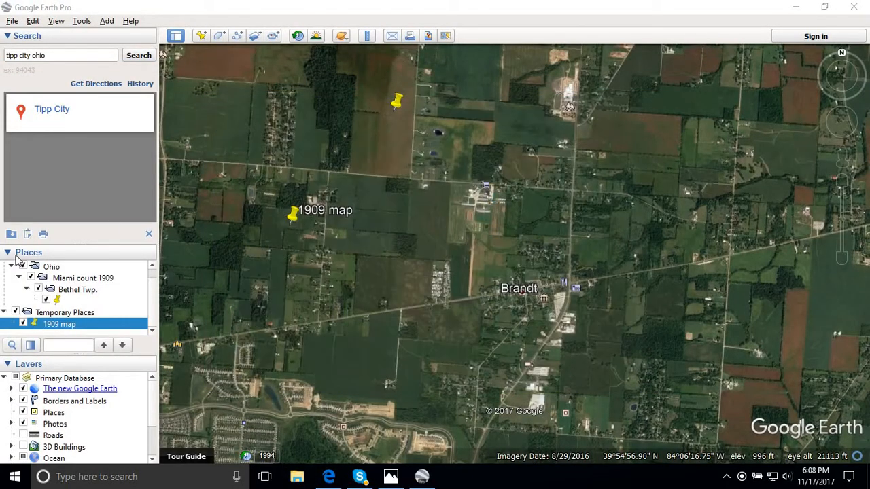
- Rename the unnamed northern placemark as 1909 map, and move the other 1909 map placemark from Temporary Places into the Bethel Twp. folder
{"action": "left_click", "coordinate": [397, 101]}
{"action": "right_click", "coordinate": [396, 101]}
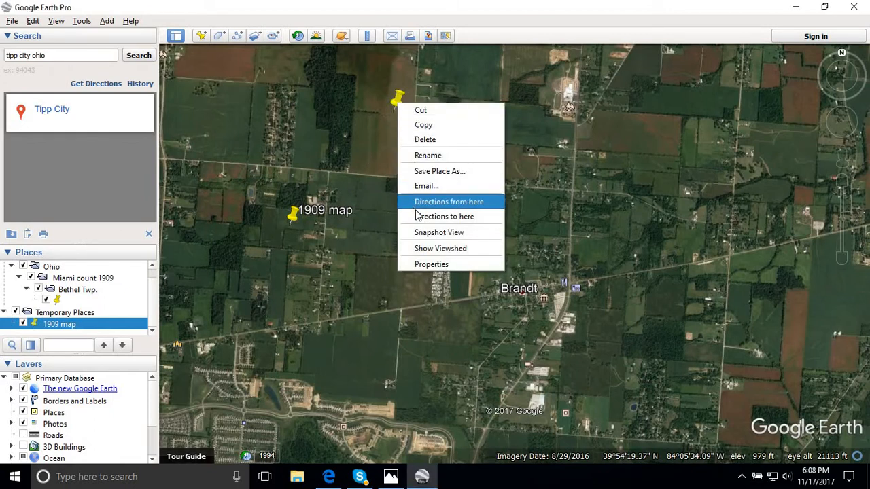
{"action": "left_click", "coordinate": [430, 156]}
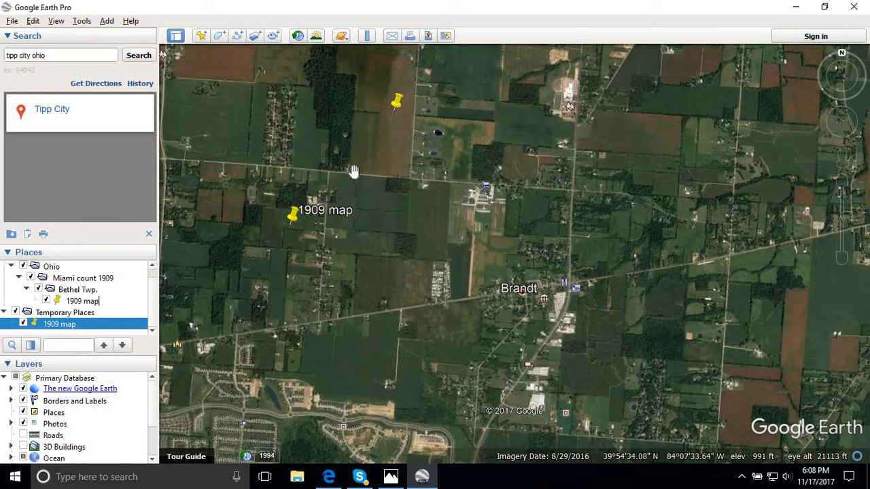
{"action": "left_click", "coordinate": [409, 164]}
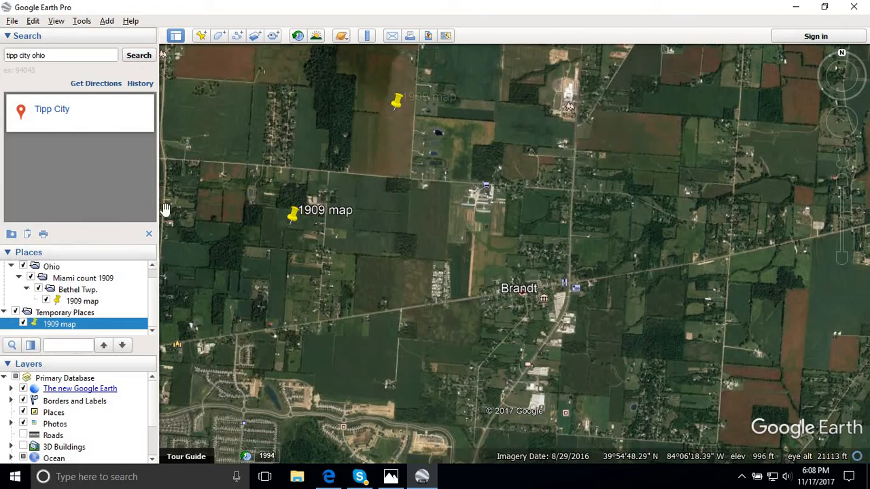
{"action": "left_click", "coordinate": [73, 279]}
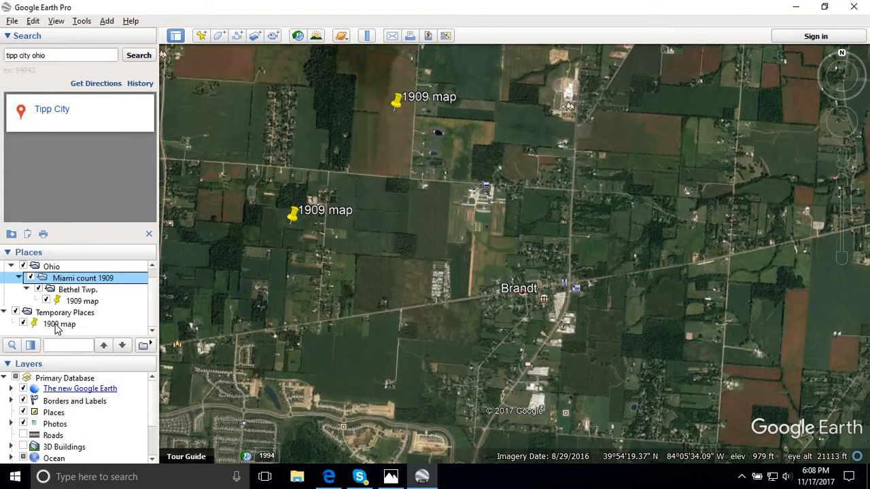
{"action": "left_click_drag", "start_coordinate": [57, 327], "coordinate": [78, 310]}
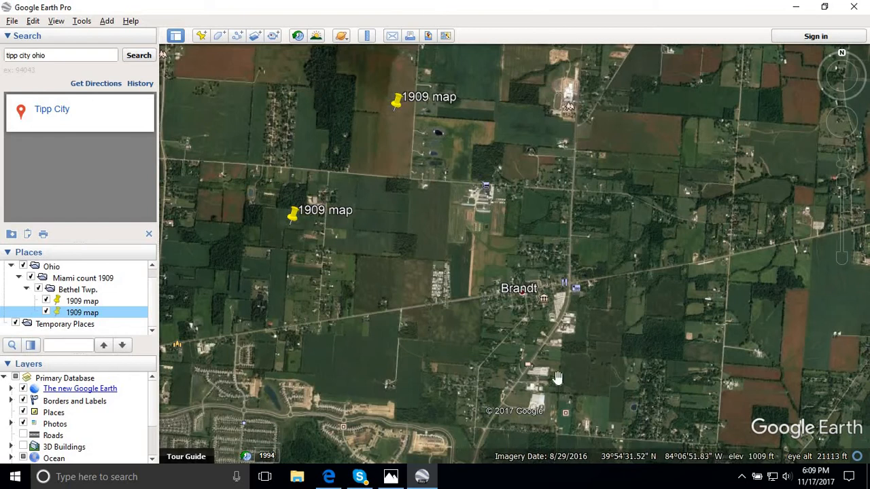
- Alternate between test.jpg in Photos and the Google Earth Pro imagery to compare the marked sites, bringing Phoneton into the imagery view
{"action": "left_click", "coordinate": [391, 479]}
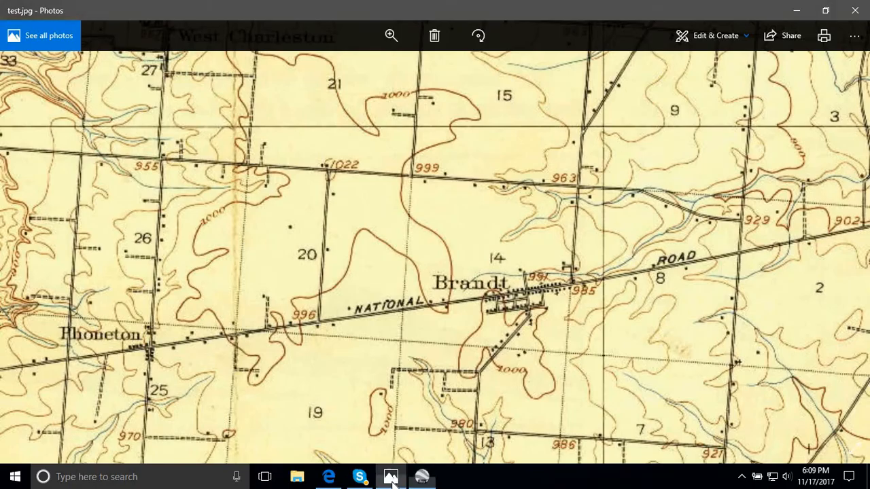
{"action": "left_click", "coordinate": [392, 478]}
{"action": "left_click", "coordinate": [391, 478]}
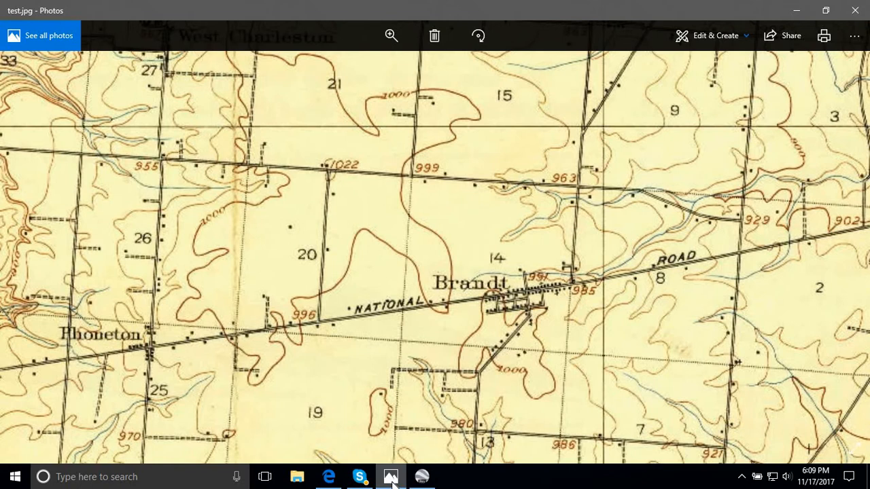
{"action": "left_click", "coordinate": [391, 477]}
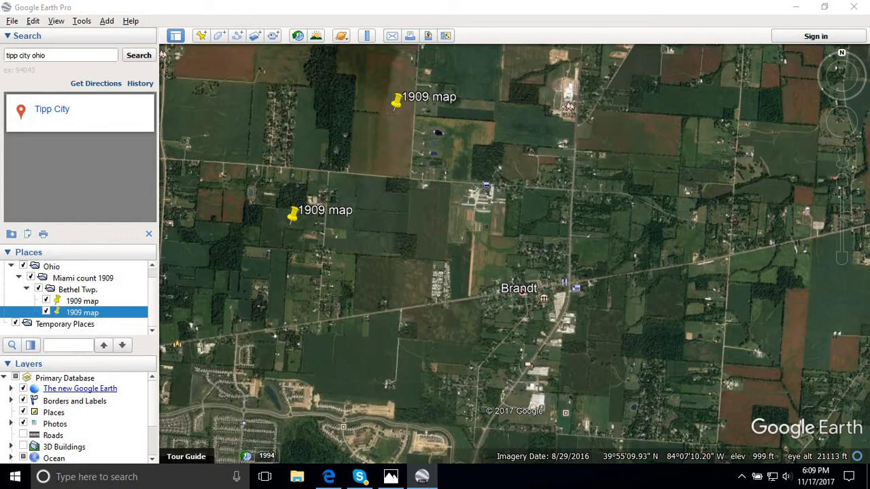
{"action": "left_click", "coordinate": [390, 478]}
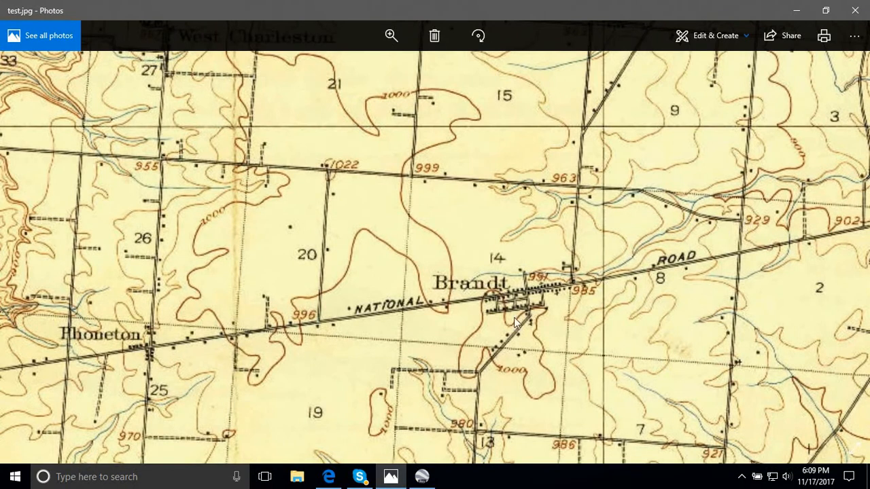
{"action": "left_click", "coordinate": [392, 480]}
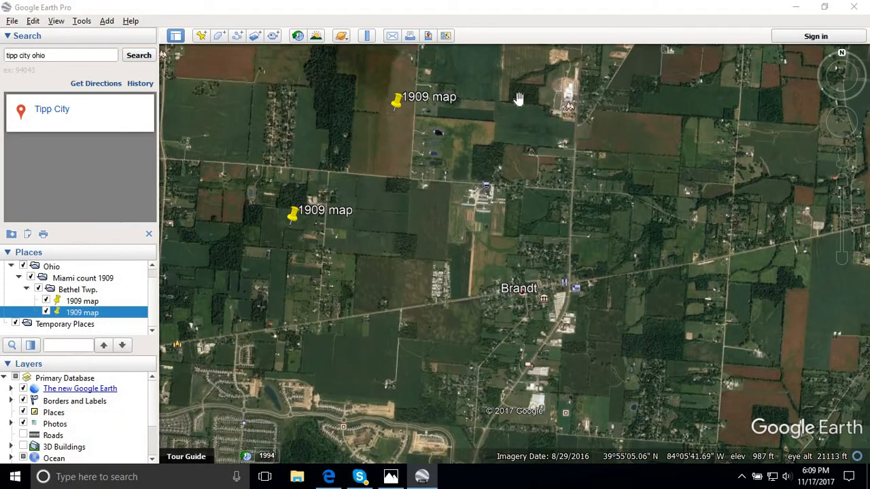
{"action": "left_click_drag", "start_coordinate": [520, 100], "coordinate": [476, 306]}
{"action": "left_click_drag", "start_coordinate": [518, 169], "coordinate": [538, 109]}
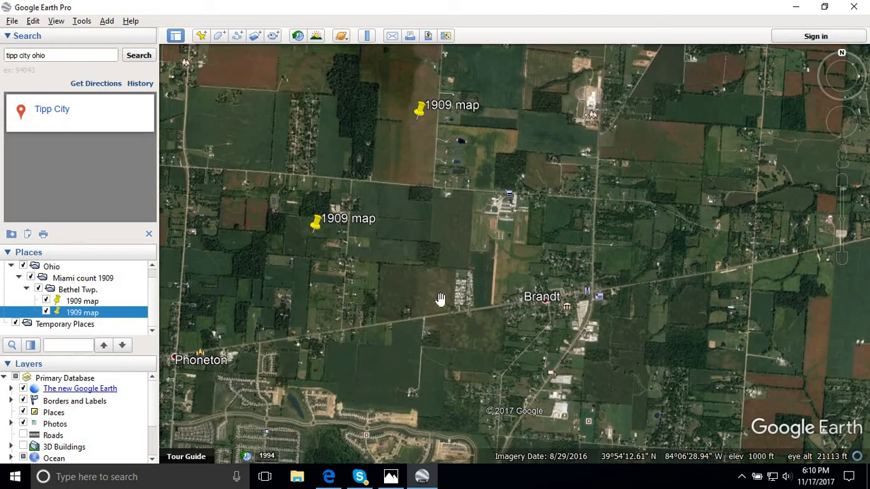
- Close the stray Edge browser window on the desktop and return to Google Earth Pro
{"action": "left_click", "coordinate": [419, 480]}
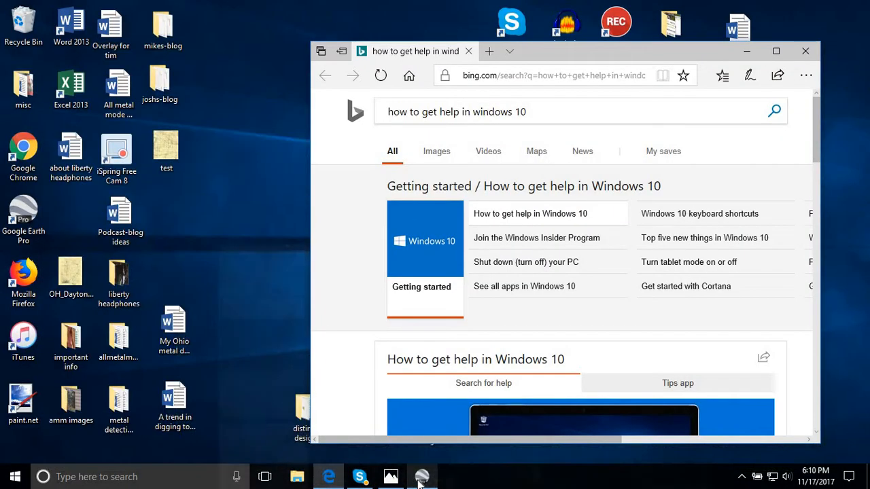
{"action": "left_click", "coordinate": [419, 480]}
{"action": "left_click", "coordinate": [419, 480]}
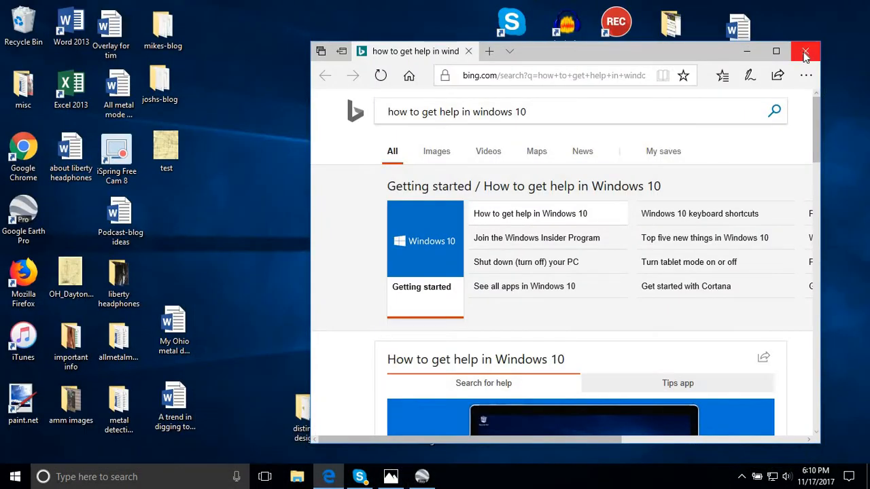
{"action": "left_click", "coordinate": [802, 52]}
{"action": "left_click", "coordinate": [422, 476]}
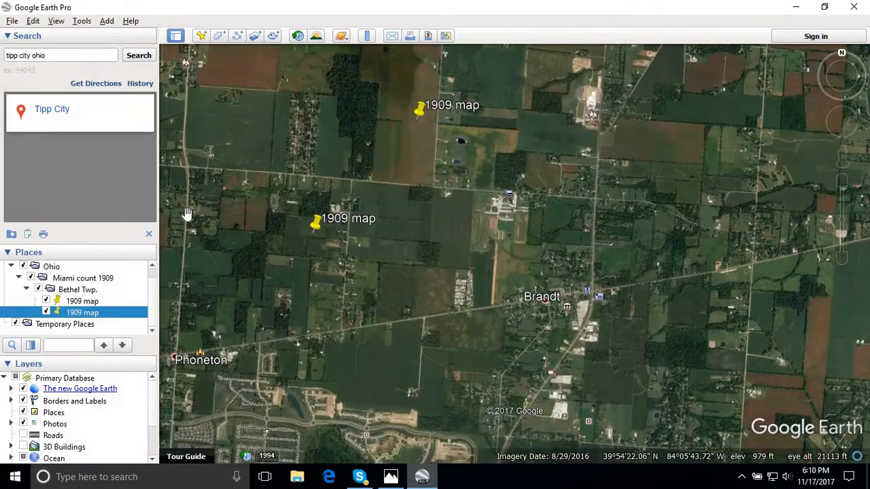
- Compare roads and building sites between Phoneton and Brandt on test.jpg in Photos with the Google Earth Pro imagery, including the area farther west
{"action": "left_click", "coordinate": [391, 477]}
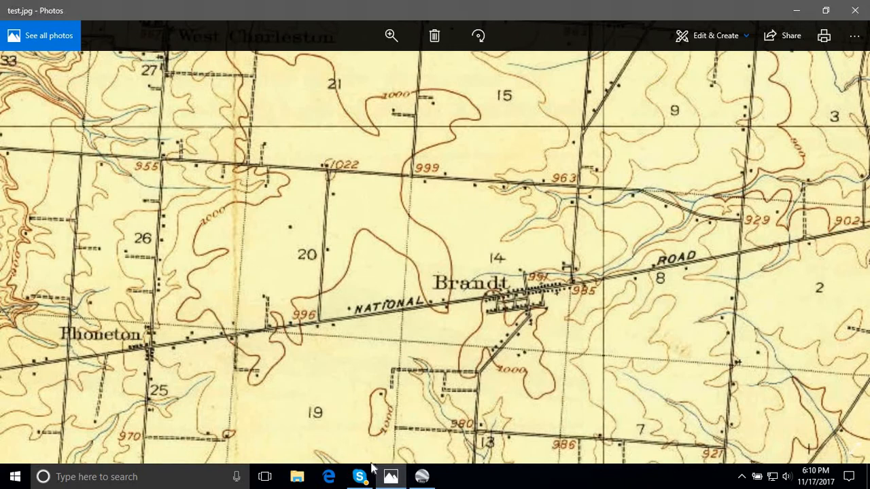
{"action": "left_click", "coordinate": [391, 476]}
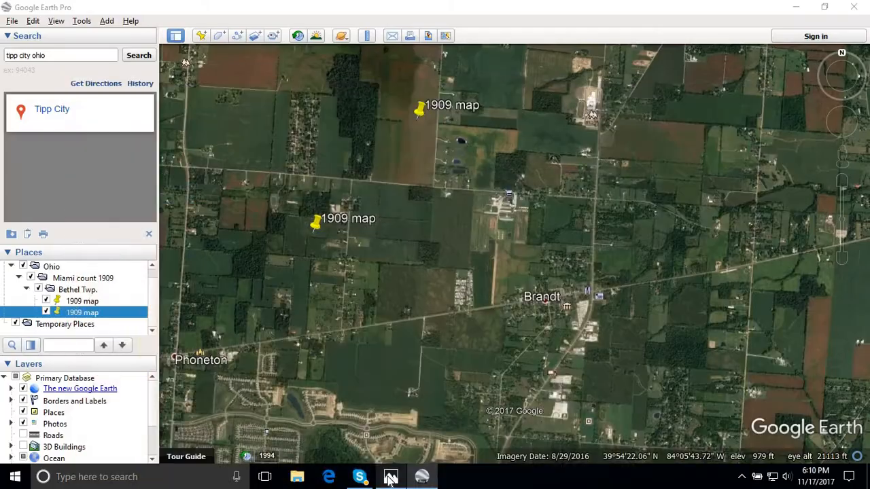
{"action": "left_click", "coordinate": [391, 476]}
{"action": "left_click", "coordinate": [391, 477]}
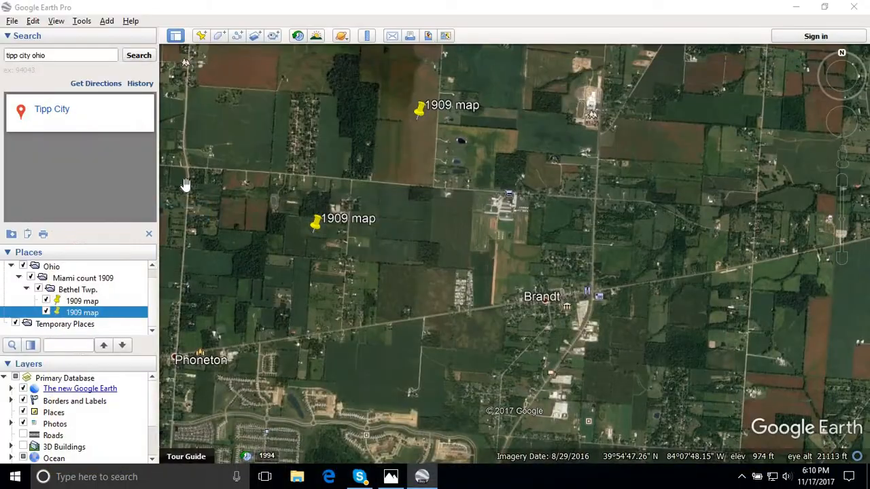
{"action": "left_click", "coordinate": [391, 477]}
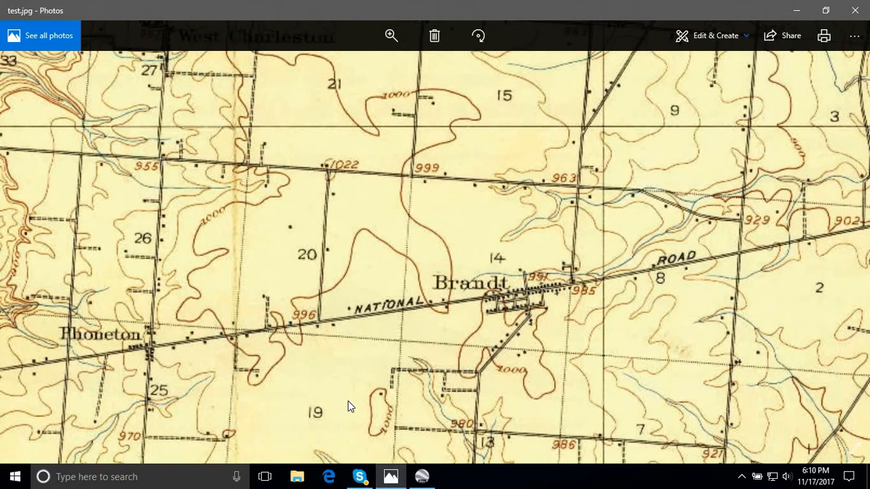
{"action": "left_click", "coordinate": [391, 477]}
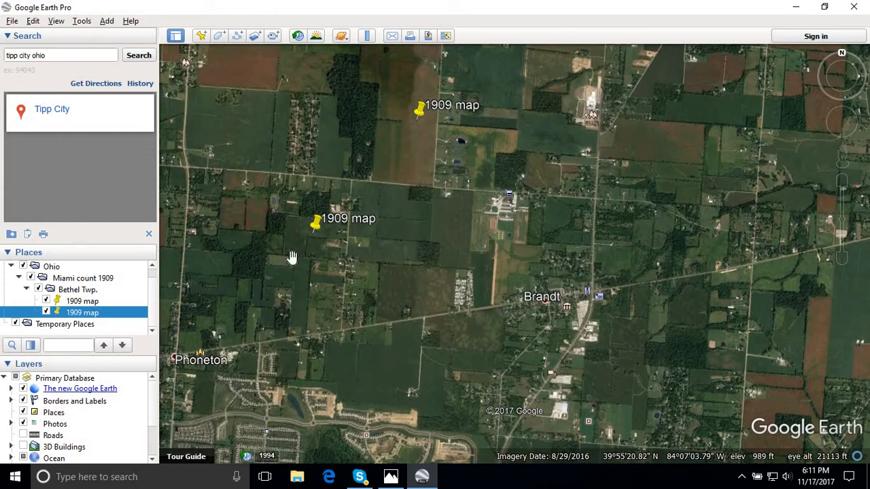
{"action": "left_click_drag", "start_coordinate": [337, 227], "coordinate": [391, 221]}
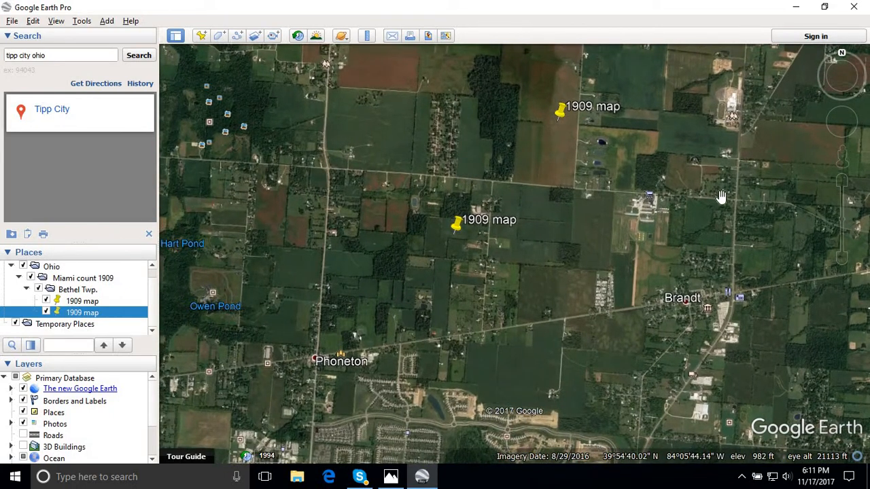
- Alternate between test.jpg in Photos and the Google Earth Pro imagery to compare roads and building sites between Phoneton and Brandt
{"action": "left_click", "coordinate": [422, 479]}
{"action": "left_click", "coordinate": [421, 479]}
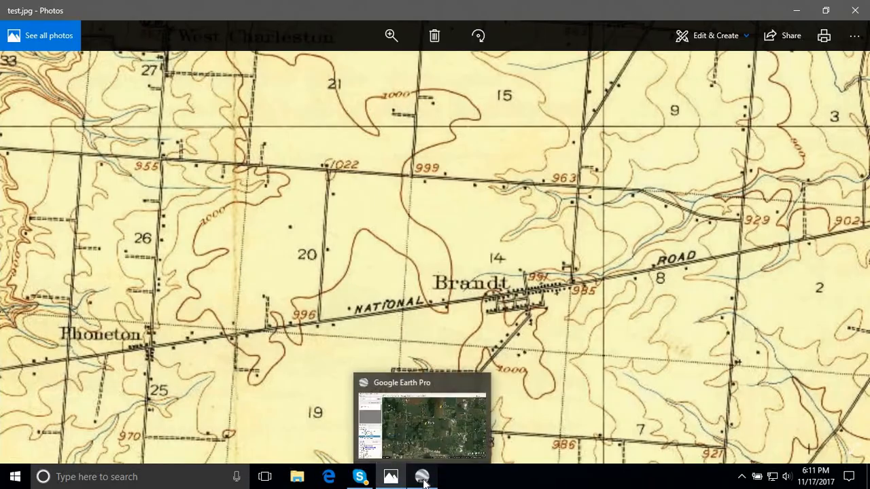
{"action": "left_click", "coordinate": [422, 480]}
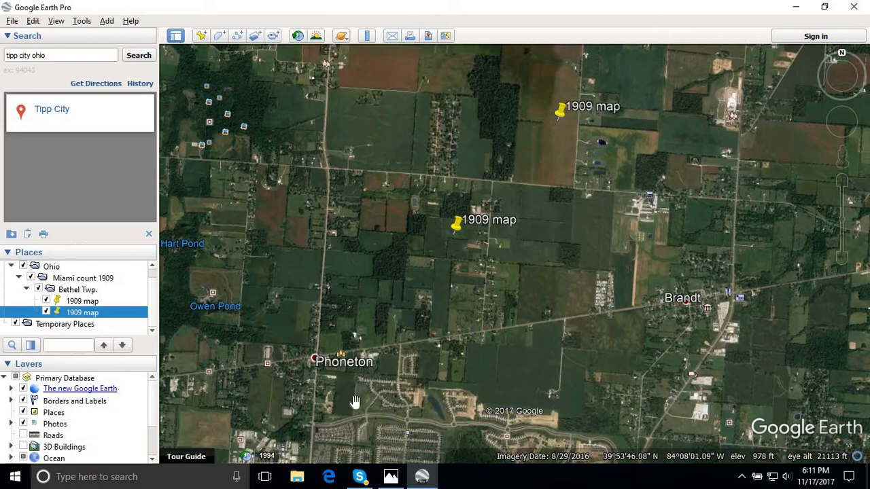
{"action": "left_click", "coordinate": [421, 478]}
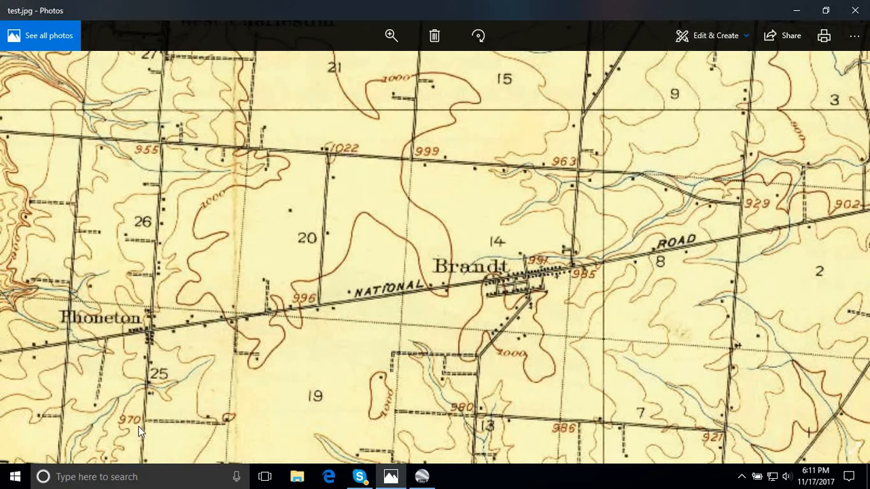
{"action": "left_click", "coordinate": [417, 478]}
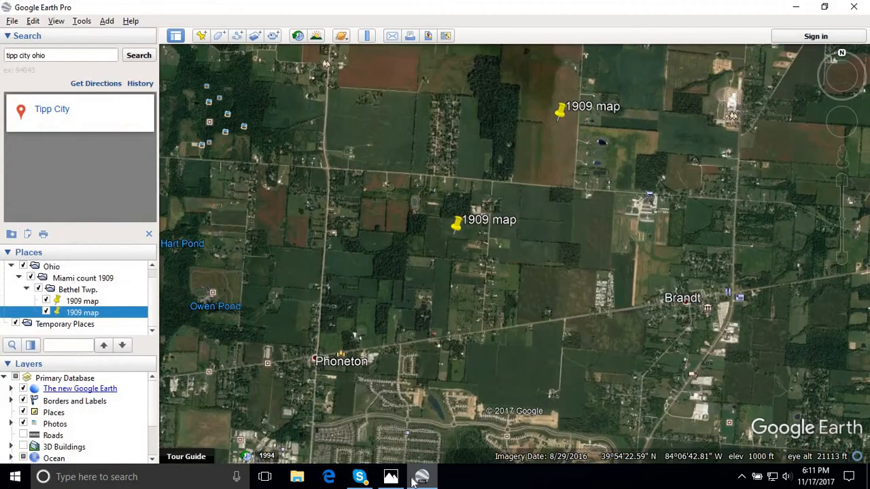
{"action": "left_click", "coordinate": [413, 481]}
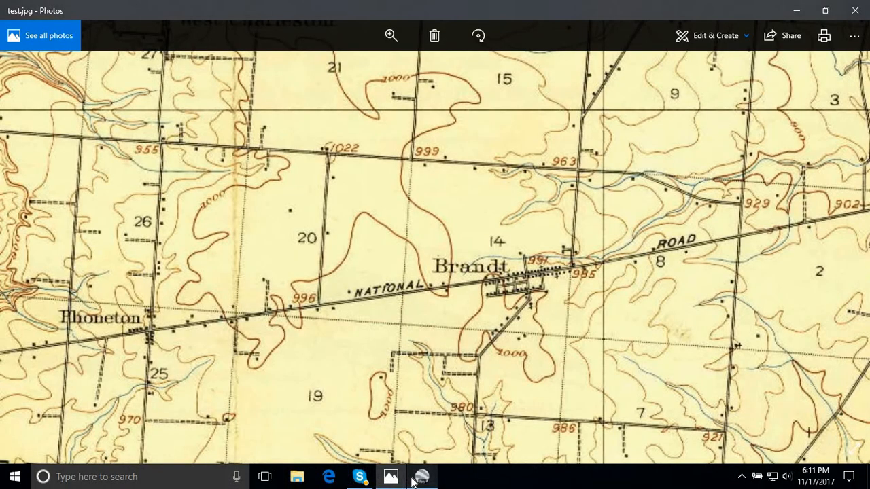
{"action": "left_click", "coordinate": [414, 479]}
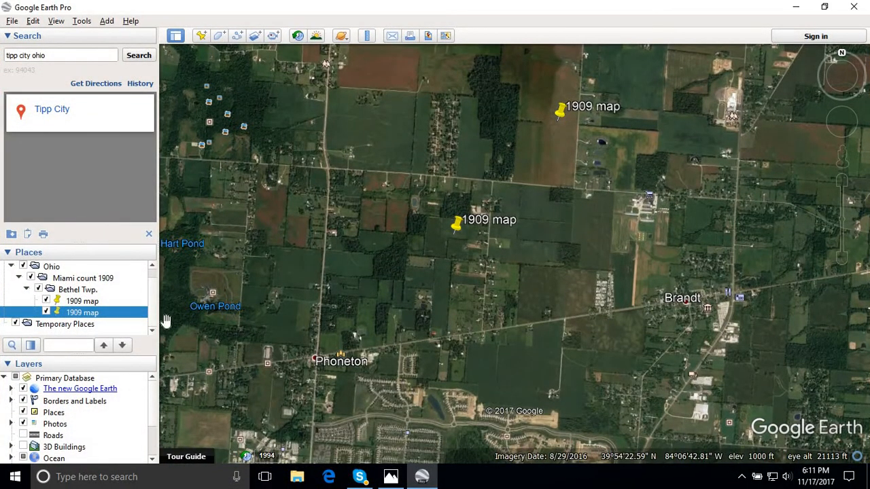
{"action": "left_click", "coordinate": [418, 479]}
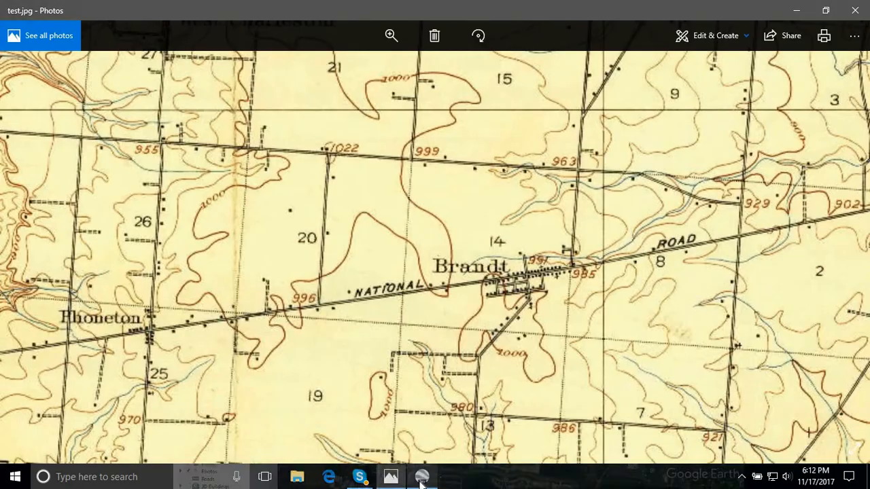
- Restore the Photos window to a smaller size, widen it on both sides, and enlarge test.jpg around Phoneton and Brandt
{"action": "left_click", "coordinate": [825, 10]}
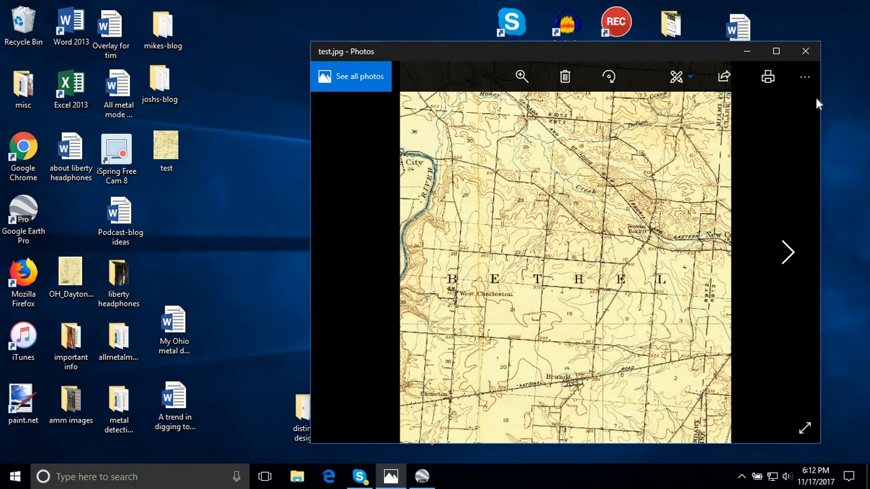
{"action": "left_click_drag", "start_coordinate": [822, 95], "coordinate": [857, 95]}
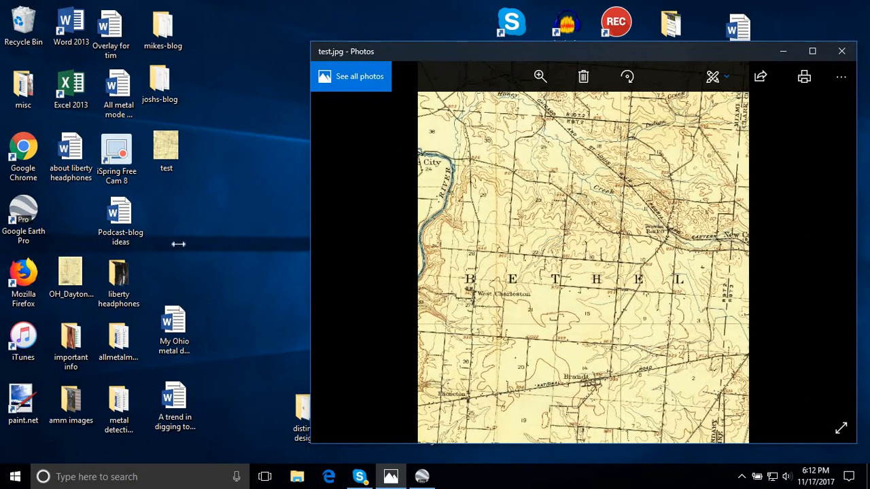
{"action": "left_click_drag", "start_coordinate": [179, 244], "coordinate": [31, 244]}
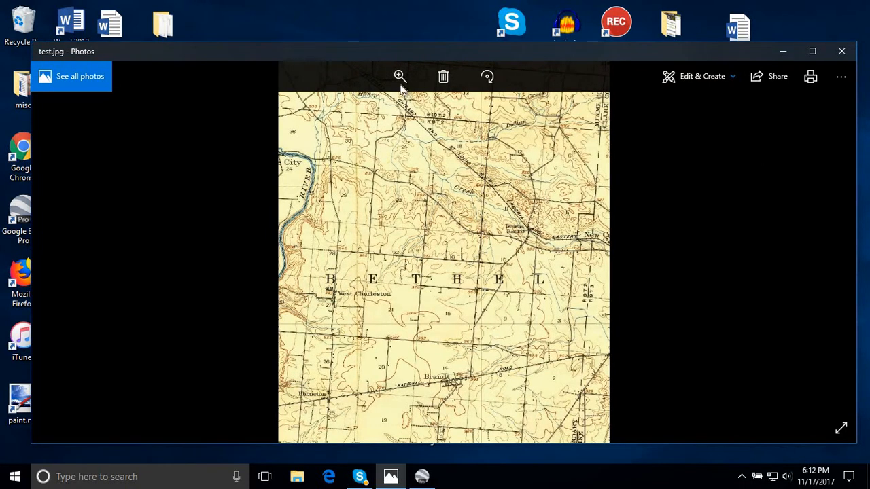
{"action": "left_click", "coordinate": [400, 76]}
{"action": "left_click_drag", "start_coordinate": [344, 109], "coordinate": [367, 116]}
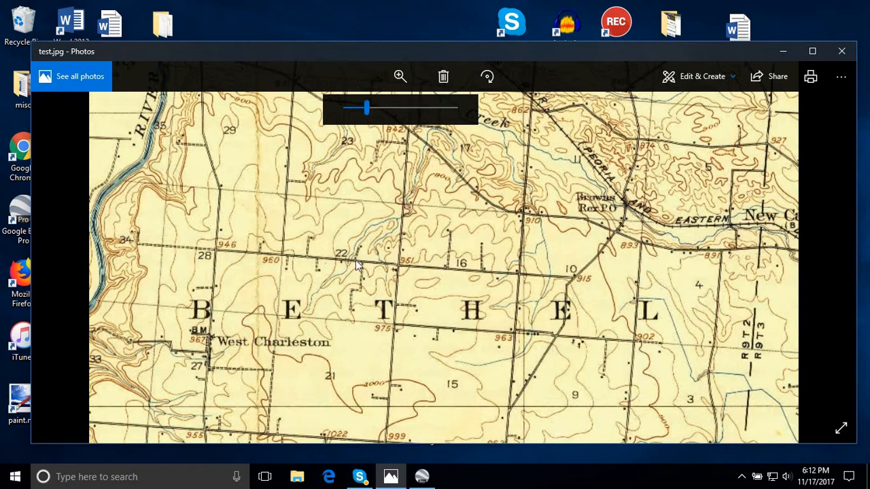
{"action": "left_click_drag", "start_coordinate": [259, 299], "coordinate": [591, 198]}
{"action": "left_click_drag", "start_coordinate": [323, 345], "coordinate": [426, 206]}
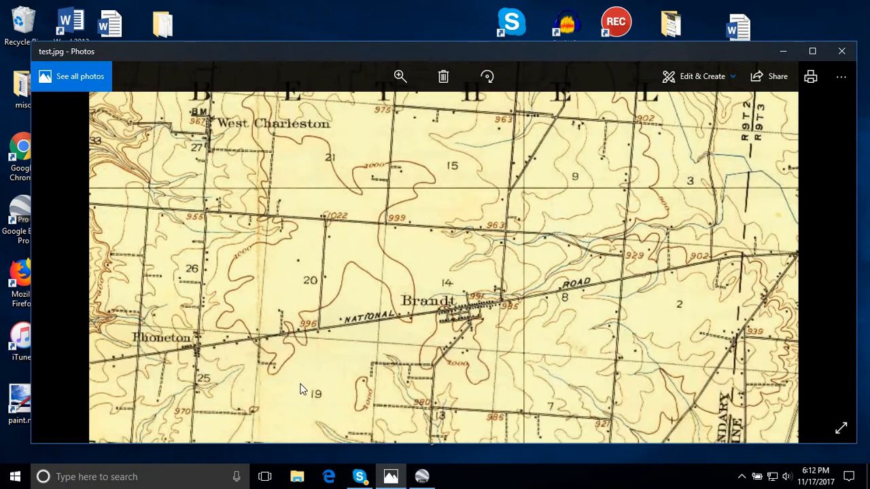
- Switch to Google Earth Pro, bring Brandt nearer the middle of the imagery, and compare its layout with test.jpg in Photos
{"action": "left_click", "coordinate": [421, 478]}
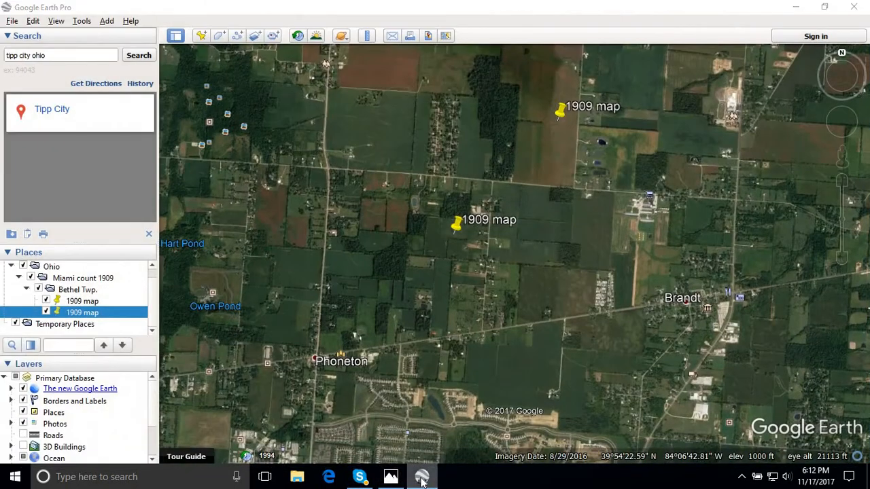
{"action": "left_click", "coordinate": [421, 478]}
{"action": "left_click", "coordinate": [421, 478]}
{"action": "left_click_drag", "start_coordinate": [446, 413], "coordinate": [338, 387]}
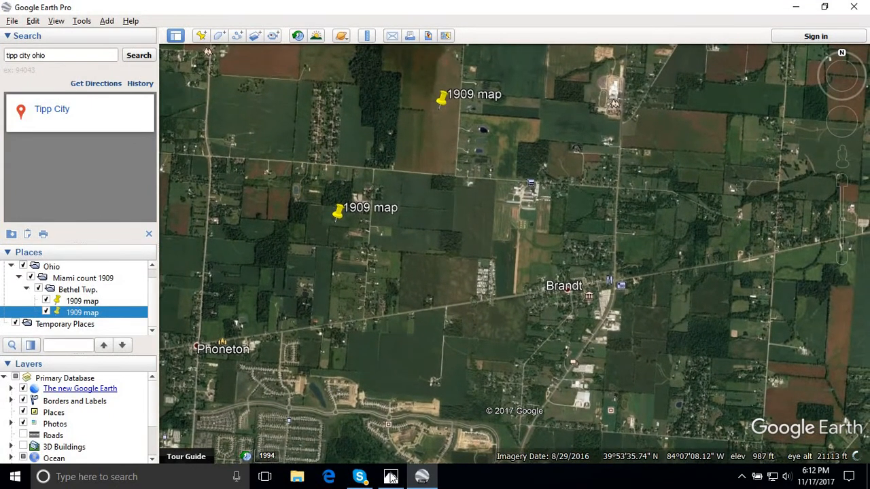
{"action": "left_click", "coordinate": [395, 481]}
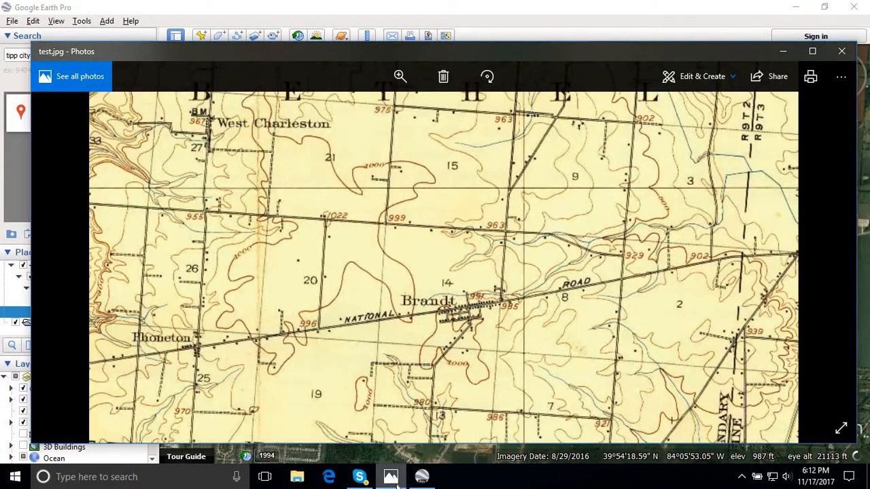
{"action": "left_click", "coordinate": [395, 479]}
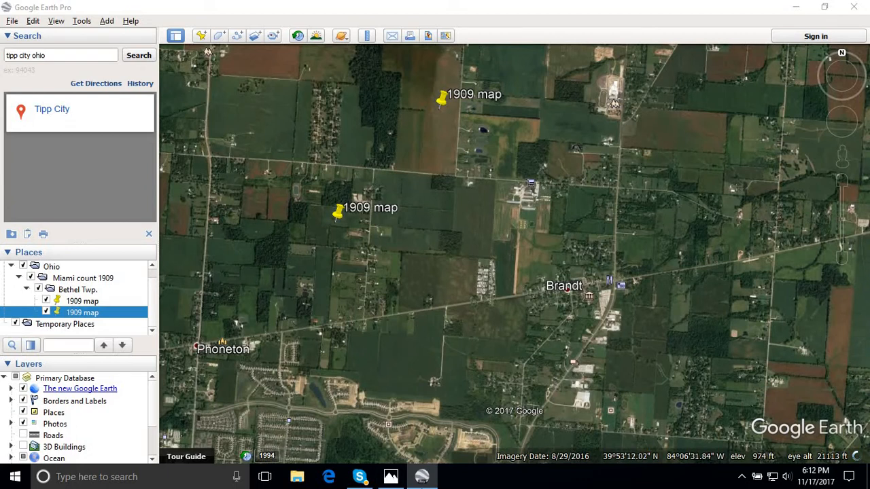
{"action": "left_click", "coordinate": [393, 480]}
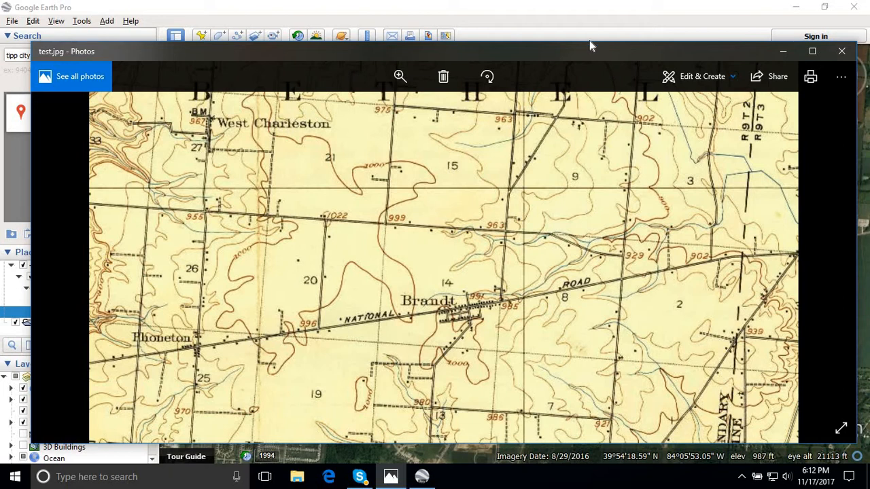
- Reposition the Photos window at the upper edge of the desktop and enlarge test.jpg again to show Phoneton, Brandt and West Charleston
{"action": "left_click_drag", "start_coordinate": [588, 14], "coordinate": [586, 1]}
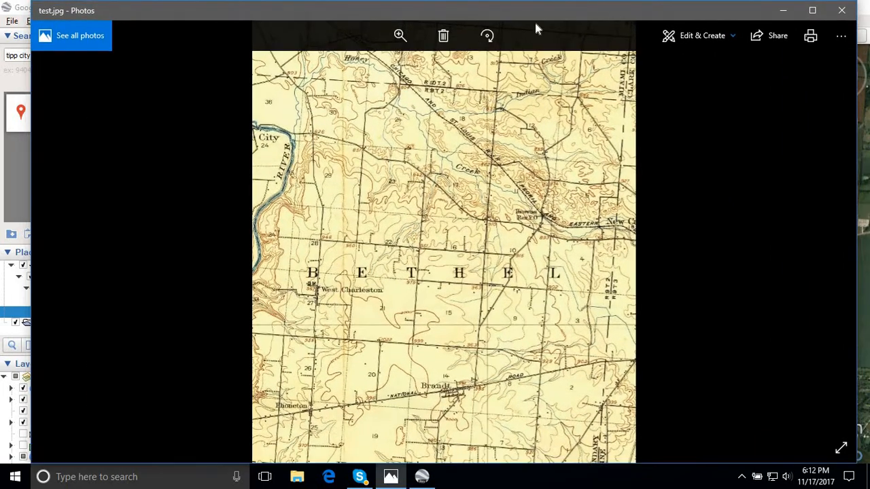
{"action": "left_click", "coordinate": [400, 36]}
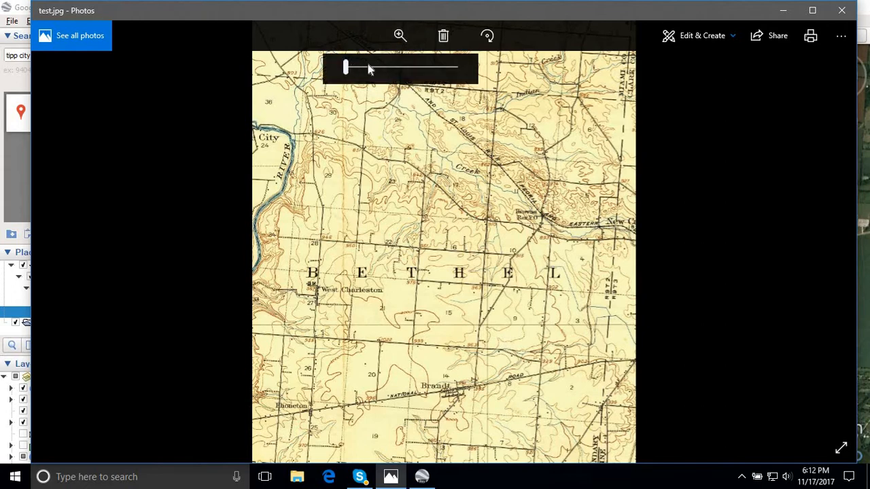
{"action": "left_click_drag", "start_coordinate": [368, 65], "coordinate": [365, 68]}
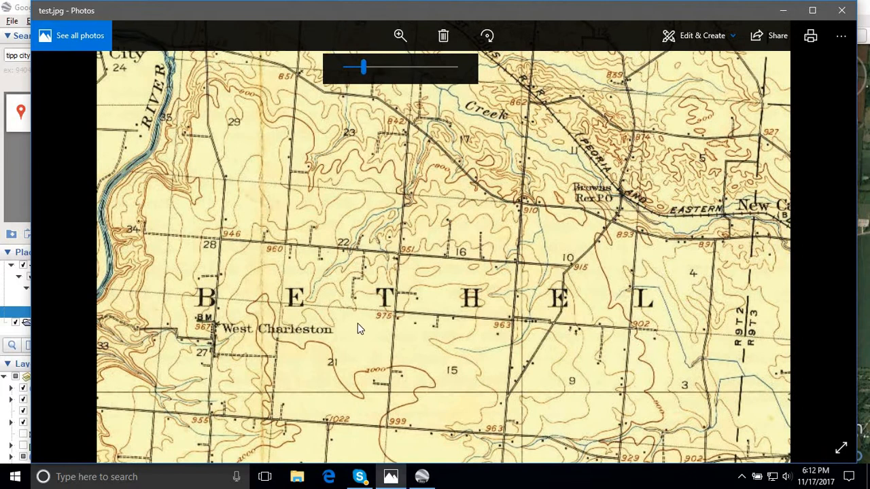
{"action": "scroll", "coordinate": [388, 156], "scroll_direction": "down", "scroll_amount": 5}
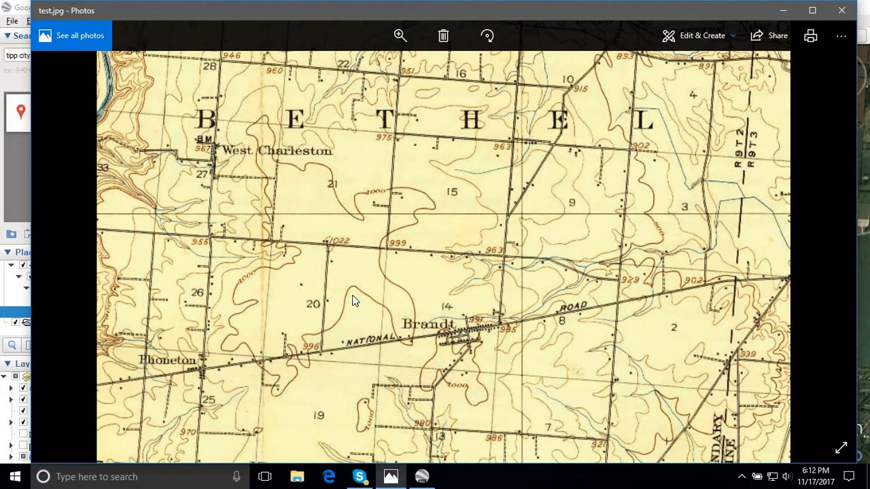
{"action": "left_click_drag", "start_coordinate": [459, 12], "coordinate": [474, 12]}
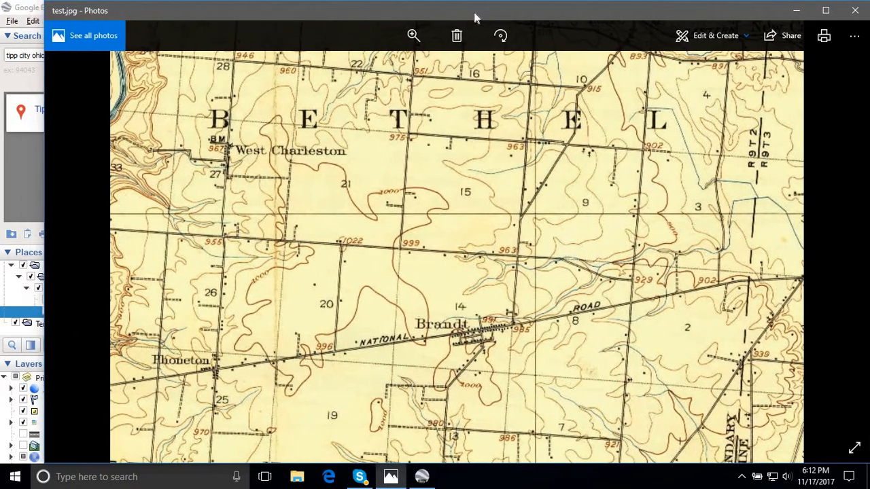
- Line up Phoneton in the Google Earth Pro imagery with its place on test.jpg and check the match against the old map
{"action": "left_click", "coordinate": [421, 478]}
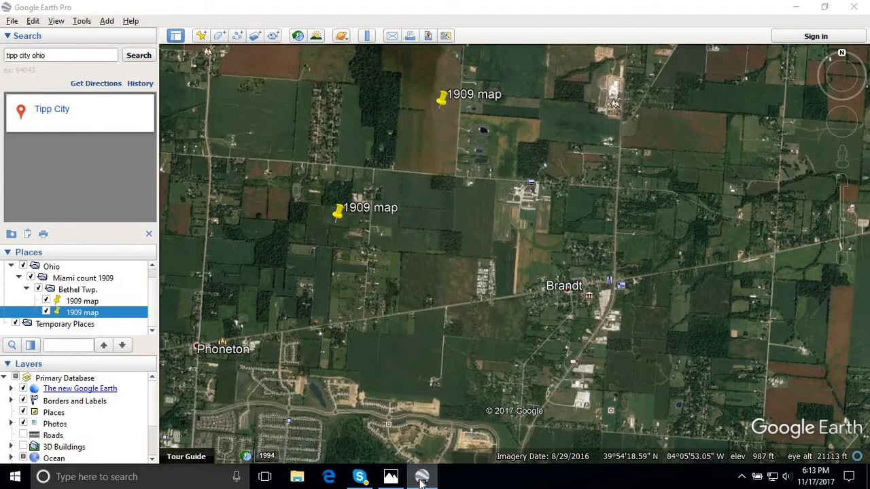
{"action": "left_click", "coordinate": [421, 479]}
{"action": "left_click", "coordinate": [422, 478]}
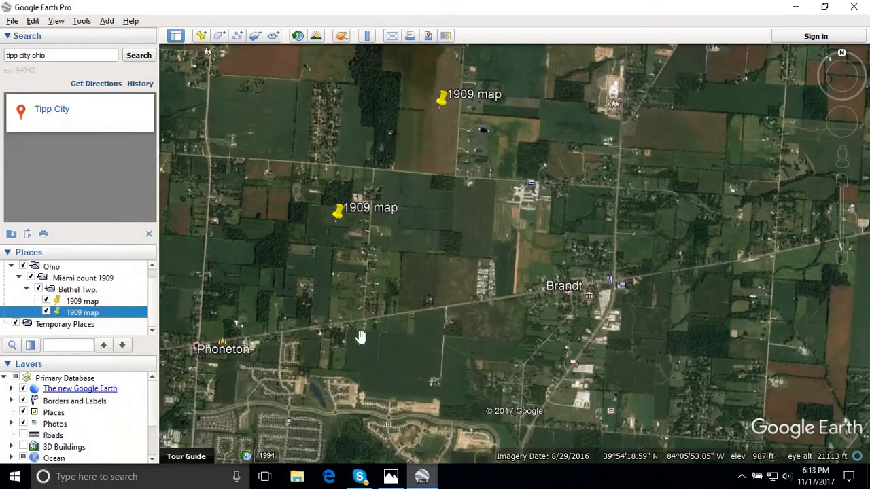
{"action": "left_click_drag", "start_coordinate": [352, 340], "coordinate": [370, 363]}
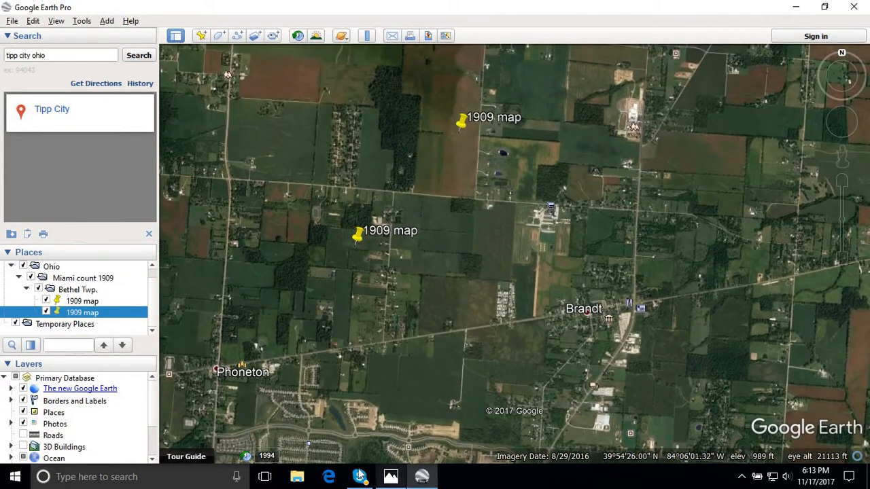
{"action": "left_click", "coordinate": [421, 479]}
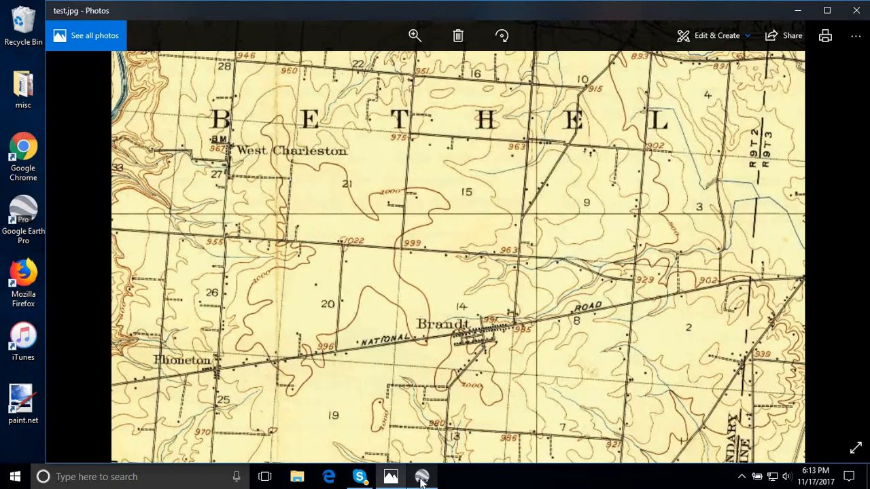
{"action": "left_click", "coordinate": [422, 479]}
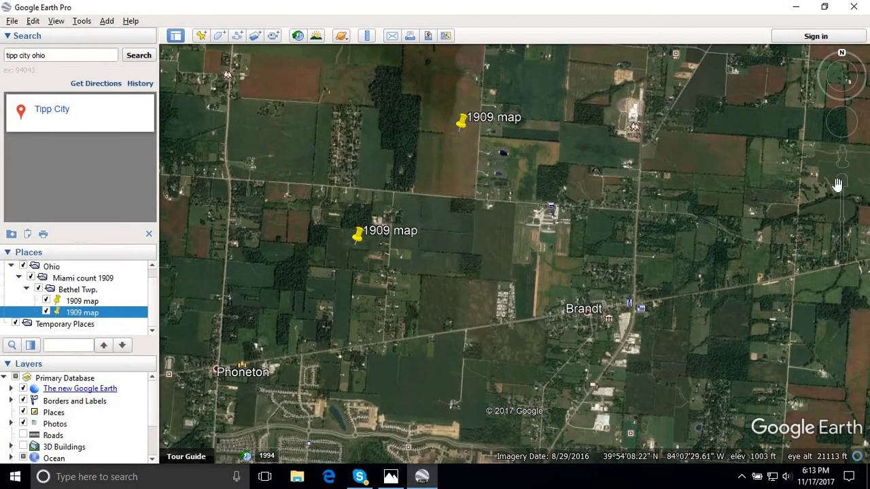
- Reduce the Google Earth Pro imagery scale to an eye altitude of 26530 ft and realign Phoneton with its place on test.jpg
{"action": "left_click_drag", "start_coordinate": [842, 219], "coordinate": [842, 227]}
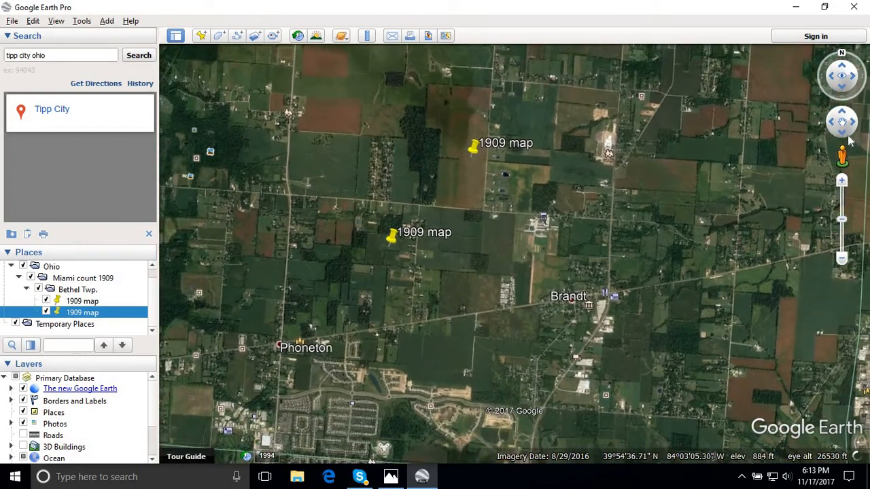
{"action": "left_click", "coordinate": [844, 88]}
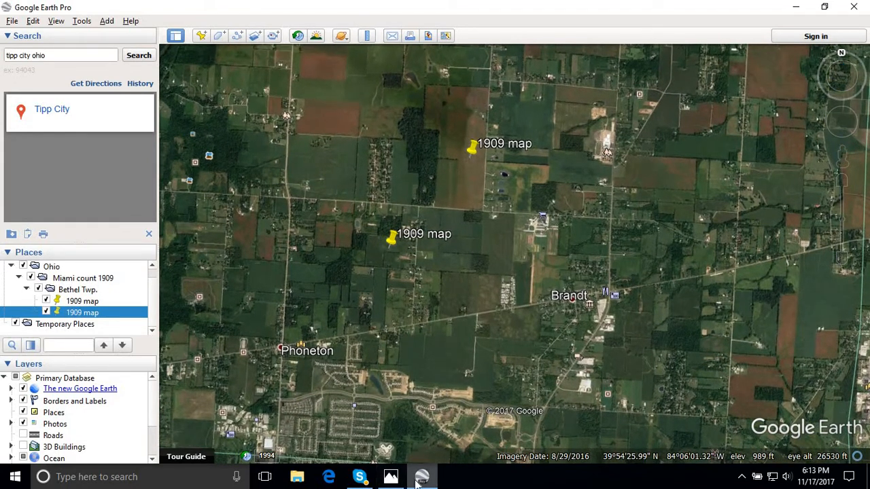
{"action": "left_click", "coordinate": [393, 478]}
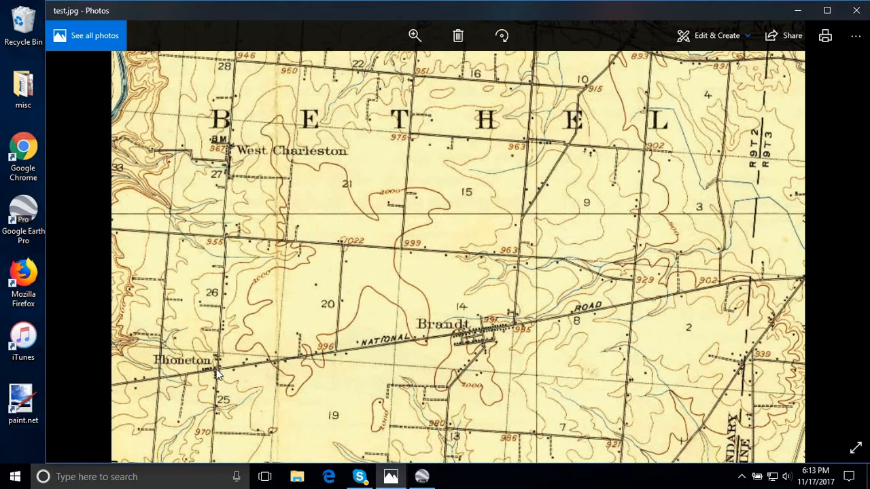
{"action": "left_click", "coordinate": [422, 478]}
{"action": "left_click_drag", "start_coordinate": [370, 373], "coordinate": [306, 396]}
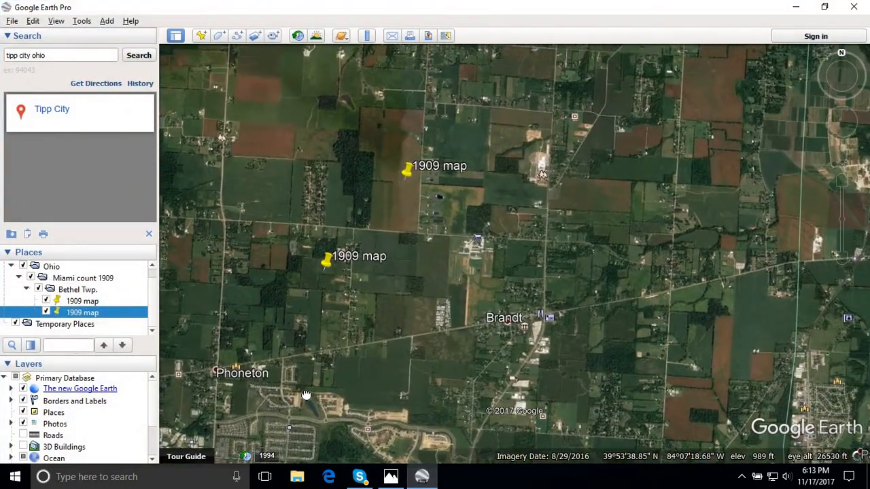
- Compare the road crossing north of Phoneton on test.jpg with the same area in the rescaled Google Earth Pro imagery
{"action": "left_click", "coordinate": [419, 478]}
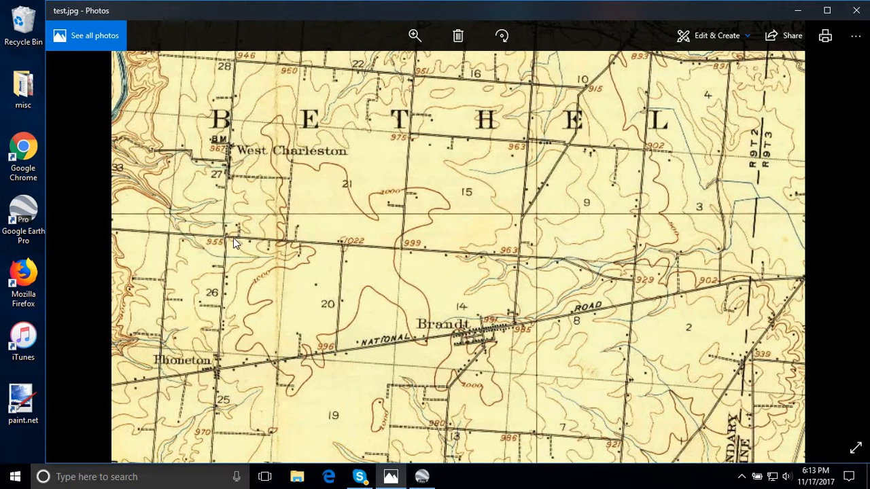
{"action": "left_click", "coordinate": [431, 478]}
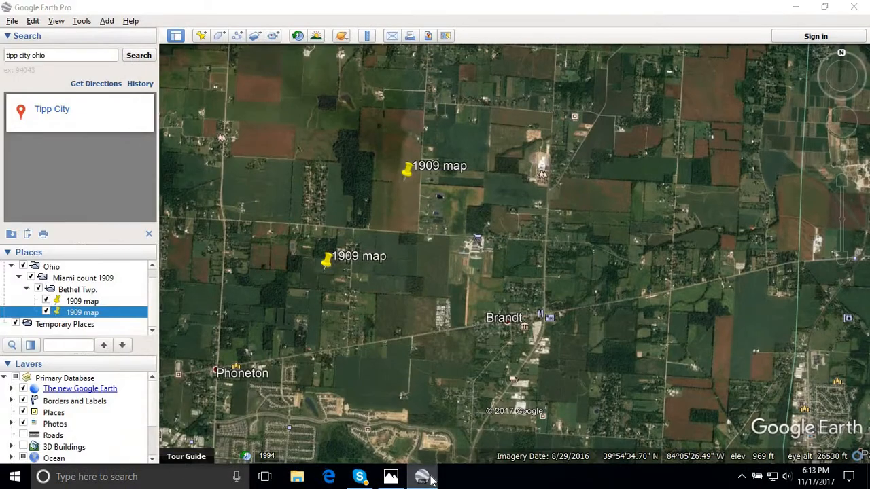
{"action": "left_click", "coordinate": [431, 480]}
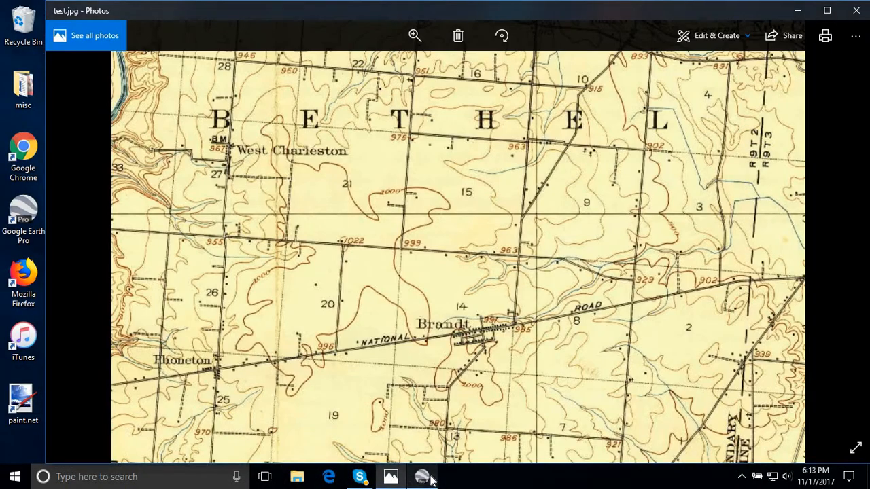
{"action": "left_click", "coordinate": [431, 480]}
{"action": "mouse_move", "coordinate": [842, 219]}
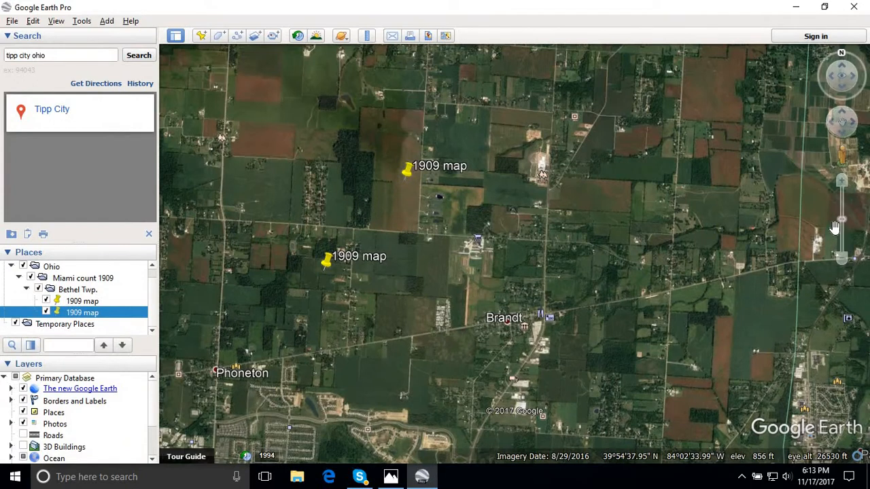
- Reduce the Google Earth Pro imagery scale to an eye altitude of 28271 ft and realign Phoneton with its place on test.jpg
{"action": "left_click_drag", "start_coordinate": [841, 219], "coordinate": [841, 222]}
{"action": "left_click", "coordinate": [424, 480]}
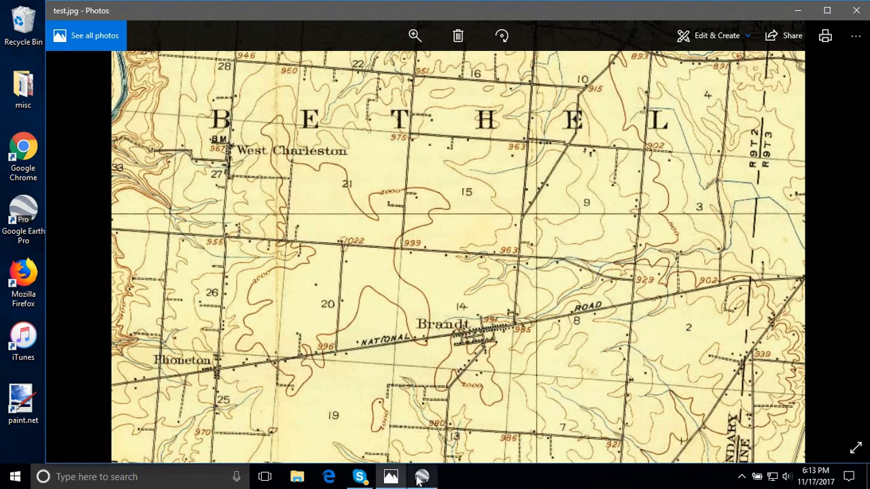
{"action": "left_click", "coordinate": [422, 477]}
{"action": "left_click_drag", "start_coordinate": [380, 310], "coordinate": [365, 315]}
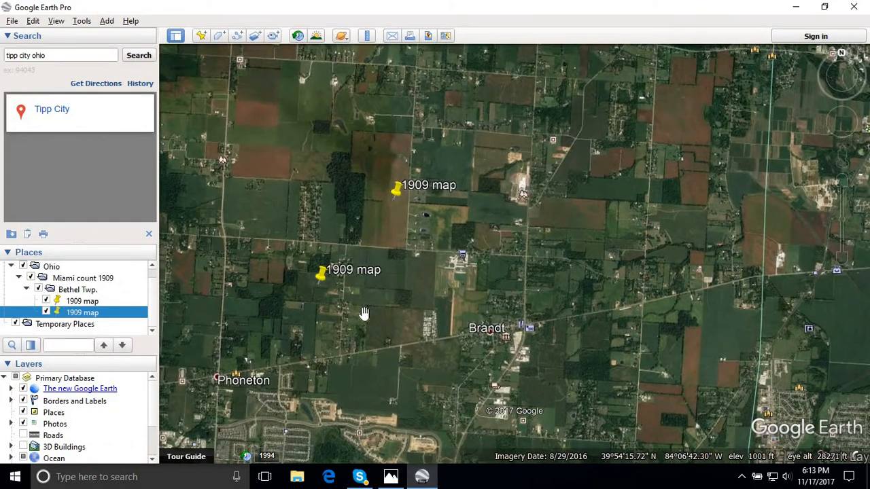
- Compare the positions of Phoneton, Brandt and the National Road on test.jpg with the rescaled imagery
{"action": "left_click", "coordinate": [422, 477]}
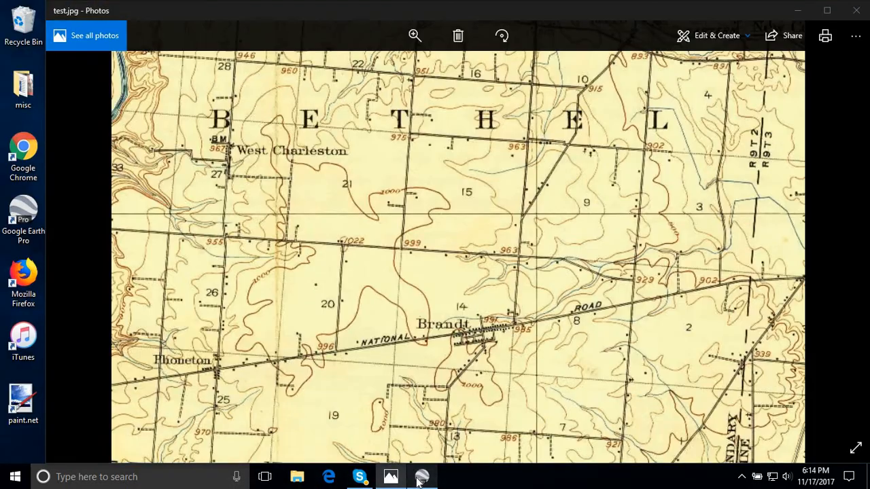
{"action": "left_click", "coordinate": [421, 478]}
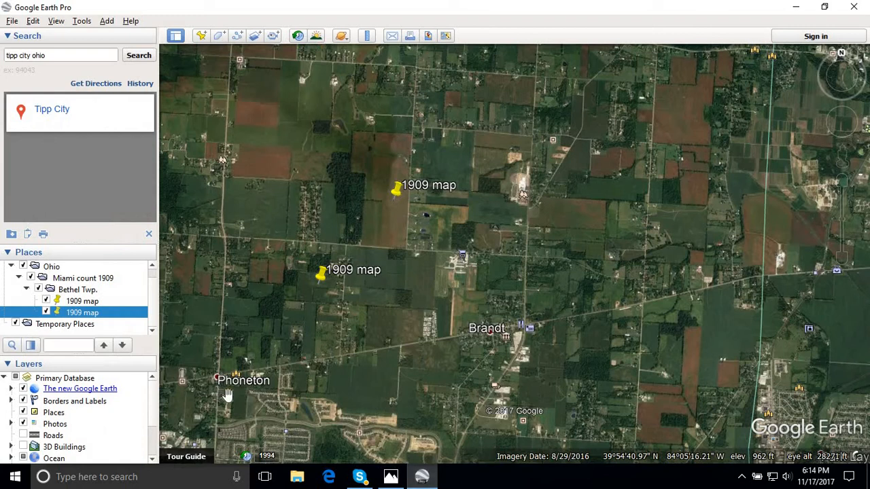
{"action": "left_click", "coordinate": [427, 478]}
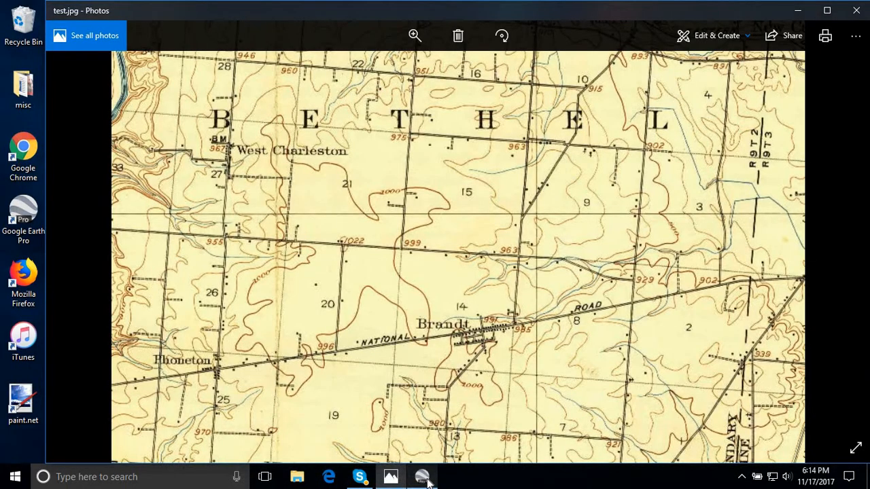
{"action": "left_click", "coordinate": [427, 479]}
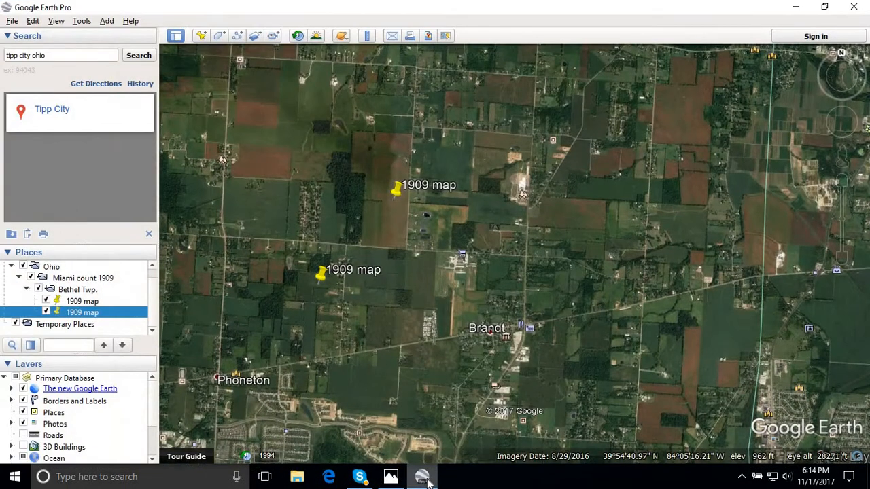
{"action": "left_click", "coordinate": [427, 479]}
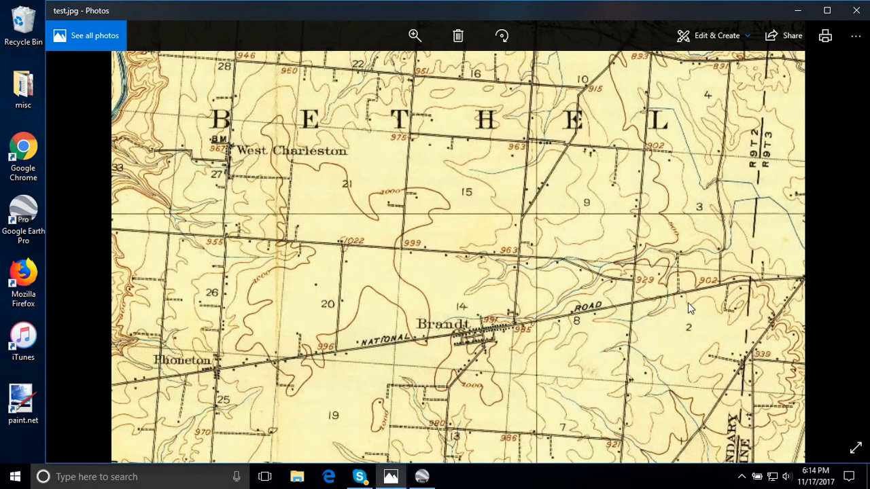
- Zoom the Google Earth Pro imagery out to an eye altitude of 30150 ft and realign Phoneton with test.jpg
{"action": "left_click", "coordinate": [426, 479]}
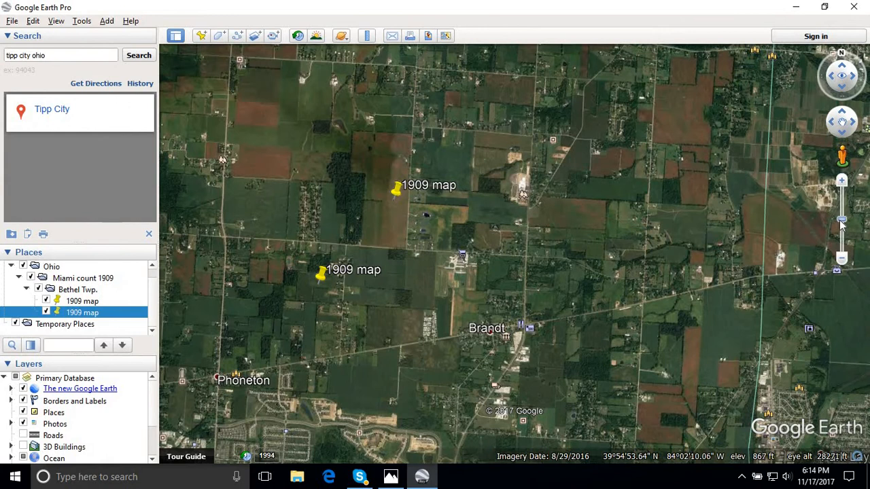
{"action": "left_click_drag", "start_coordinate": [840, 223], "coordinate": [842, 226]}
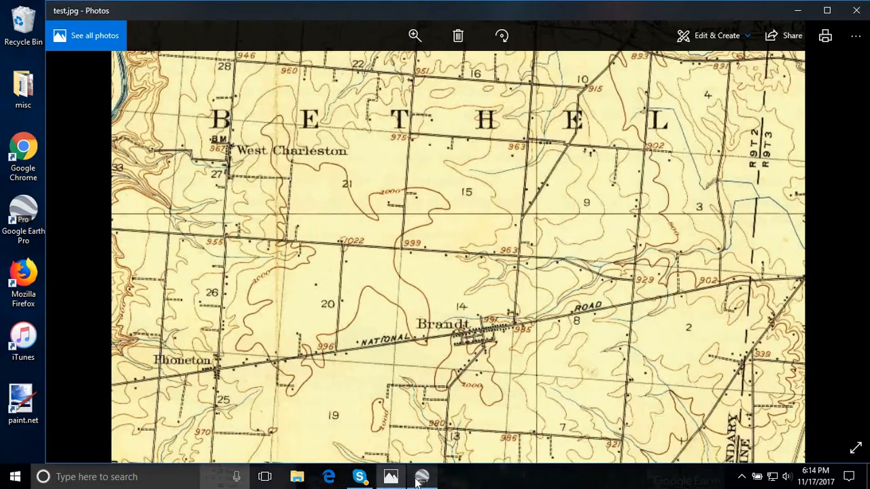
{"action": "left_click", "coordinate": [417, 480]}
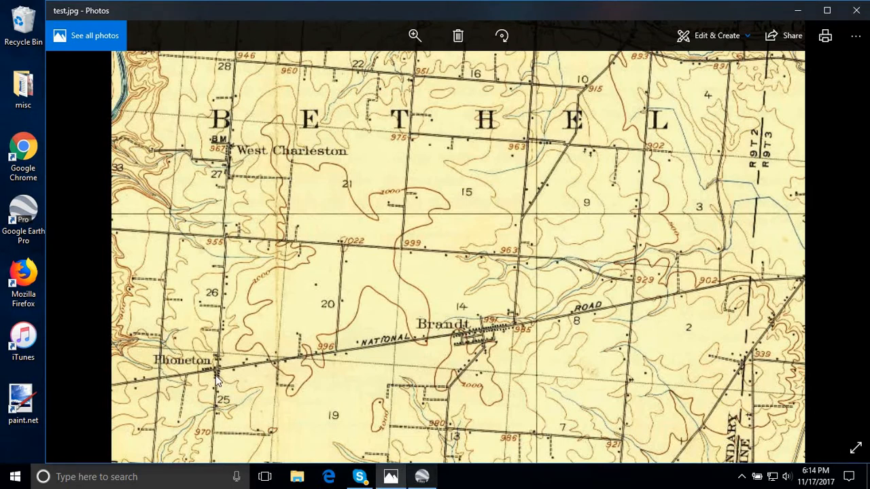
{"action": "left_click", "coordinate": [418, 479]}
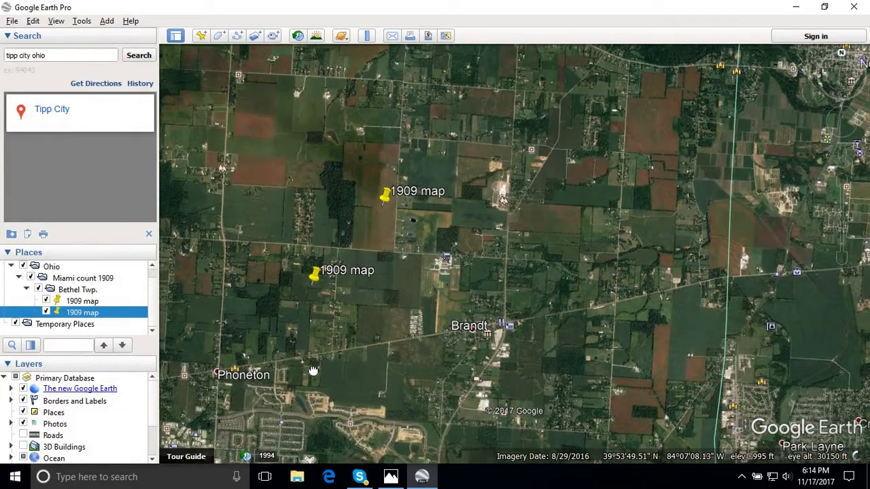
{"action": "left_click", "coordinate": [420, 478]}
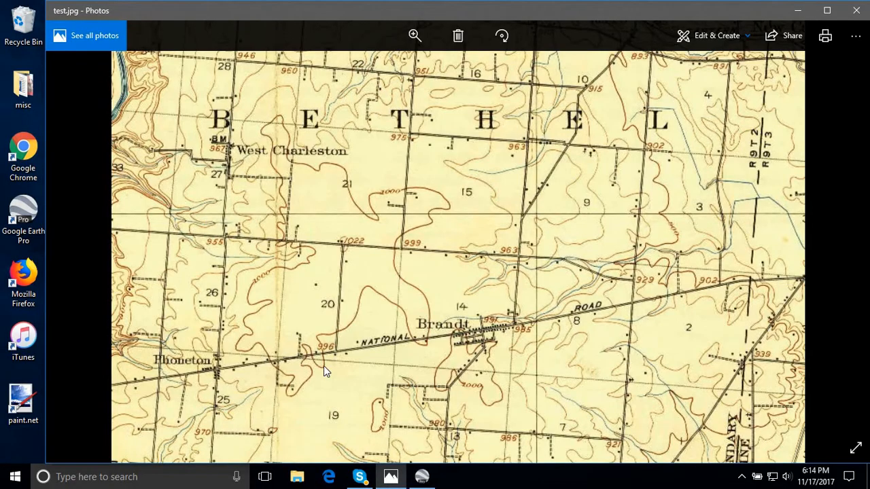
{"action": "left_click", "coordinate": [421, 478]}
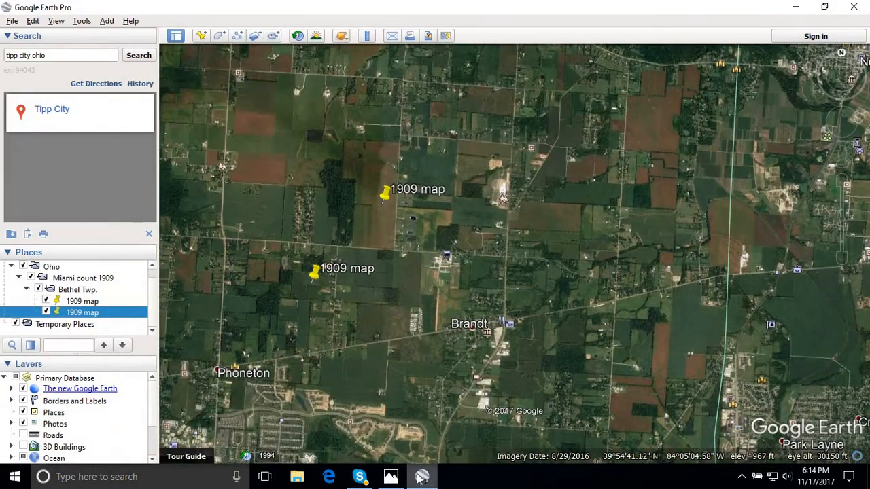
- Compare the road network around Phoneton, Brandt and West Charleston on test.jpg with the imagery at the 30150 ft scale
{"action": "left_click", "coordinate": [420, 478]}
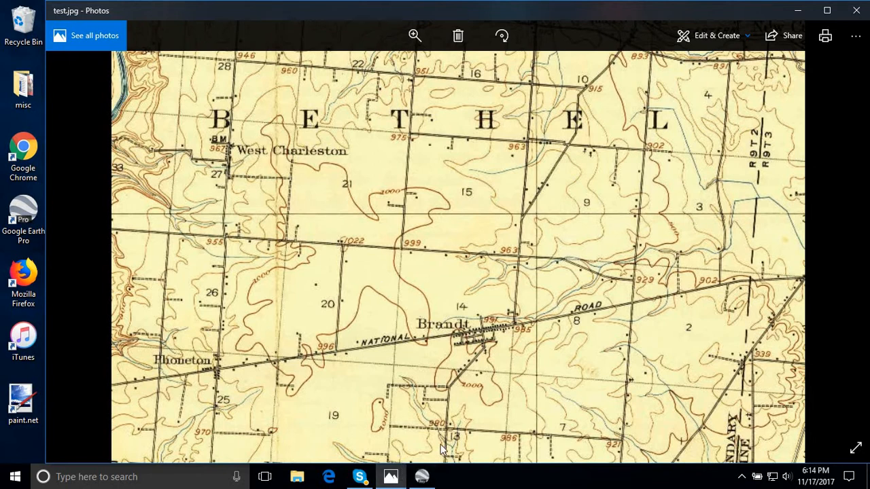
{"action": "left_click", "coordinate": [424, 478]}
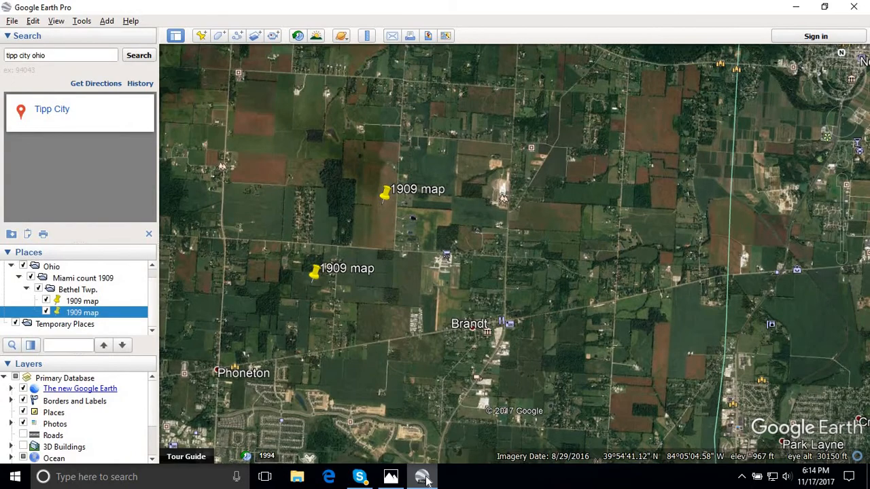
{"action": "left_click", "coordinate": [424, 479]}
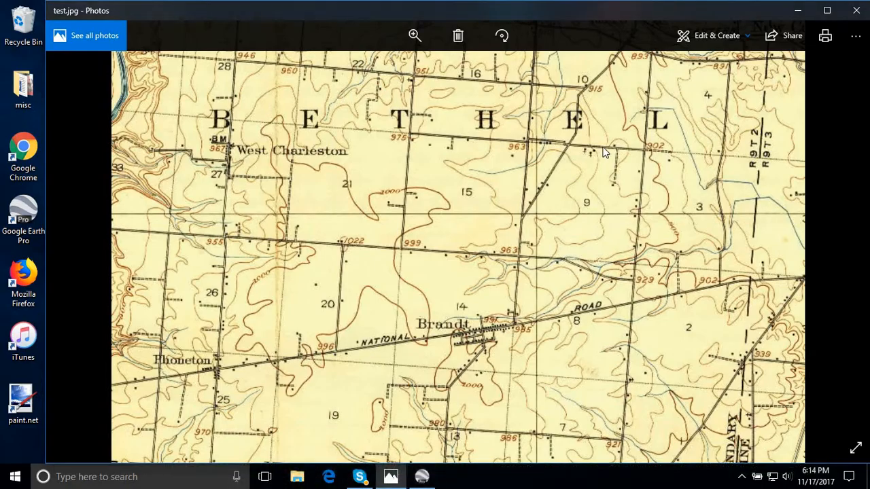
{"action": "left_click", "coordinate": [420, 479]}
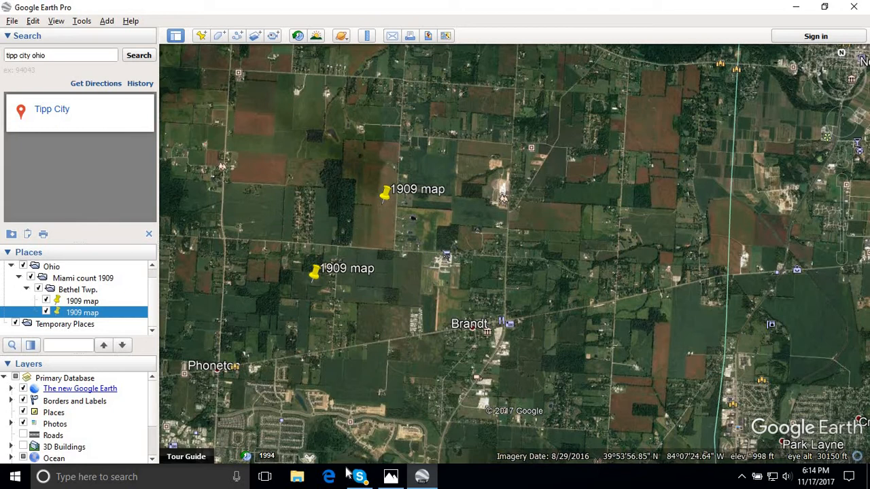
{"action": "left_click", "coordinate": [420, 479]}
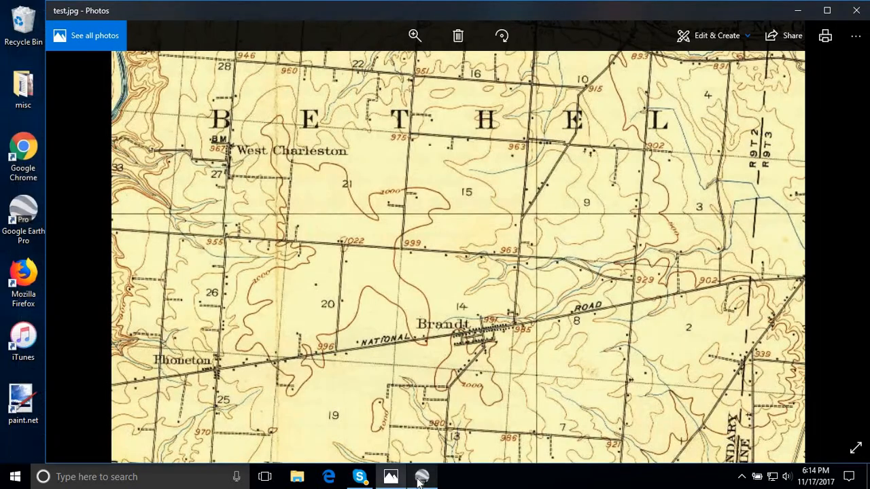
{"action": "left_click", "coordinate": [420, 479]}
{"action": "left_click", "coordinate": [421, 478]}
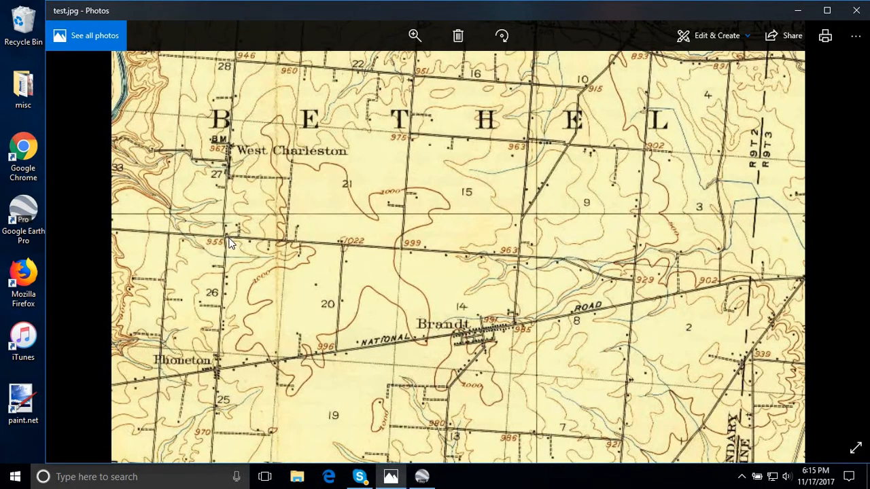
{"action": "left_click", "coordinate": [421, 478]}
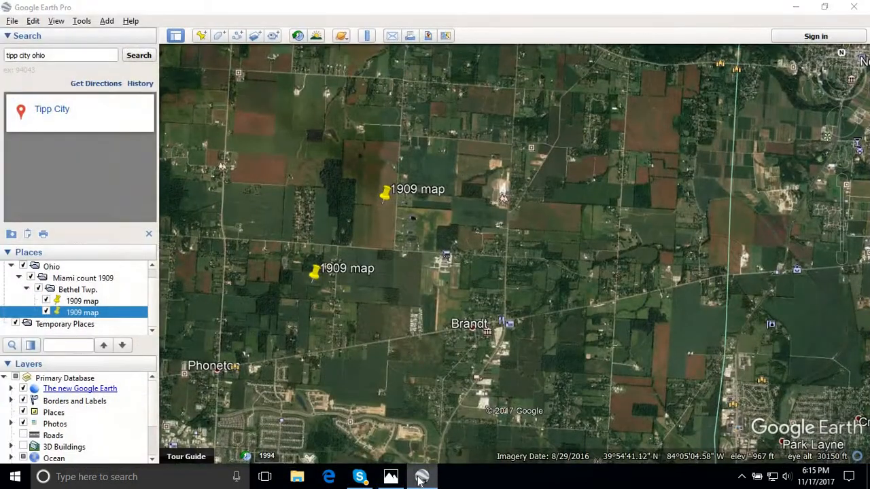
{"action": "left_click", "coordinate": [421, 478]}
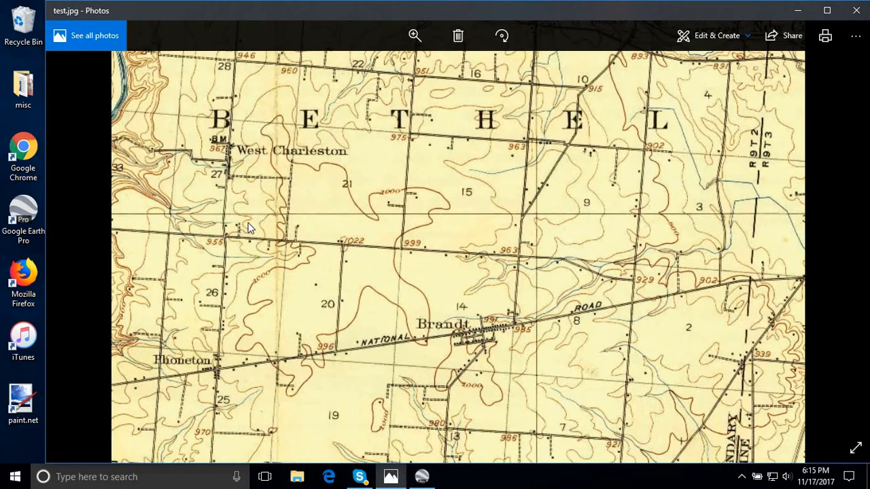
- Create a placemark in Google Earth Pro at 39°54'54.37"N, 84° 7'59.06"W, beside the north-south road north of Phoneton
{"action": "left_click", "coordinate": [422, 478]}
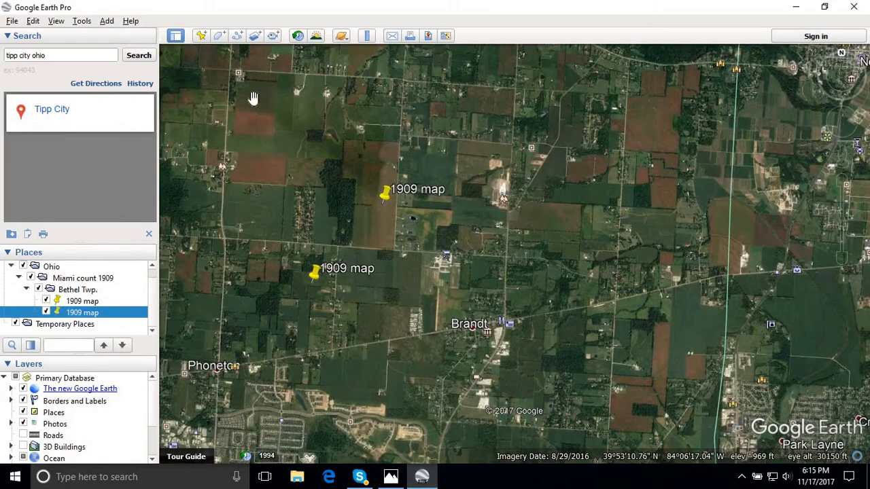
{"action": "left_click", "coordinate": [201, 35]}
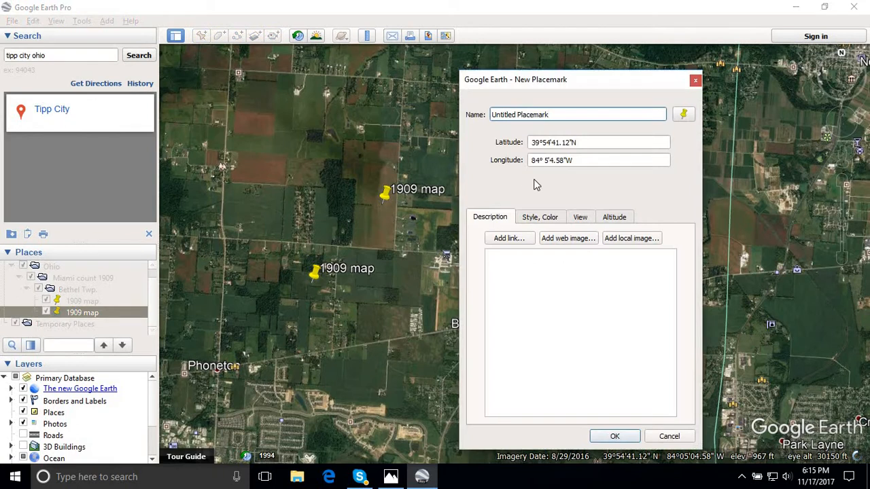
{"action": "left_click_drag", "start_coordinate": [566, 86], "coordinate": [709, 95]}
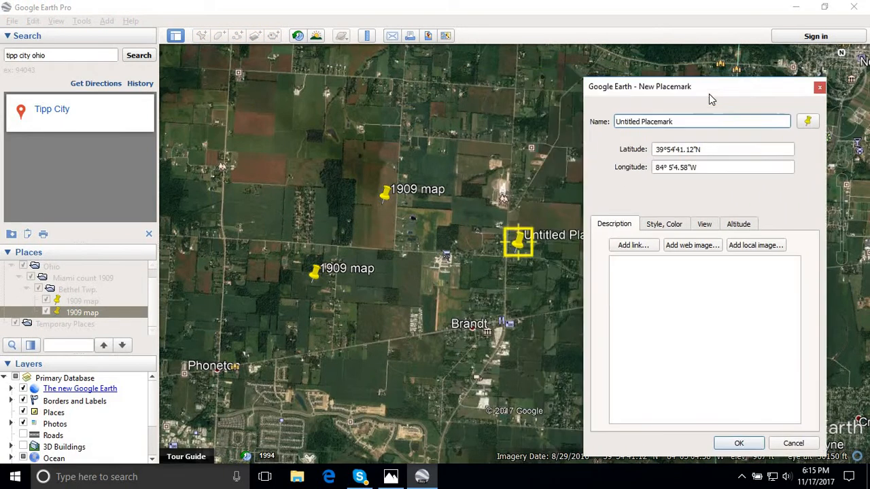
{"action": "left_click_drag", "start_coordinate": [524, 243], "coordinate": [228, 234]}
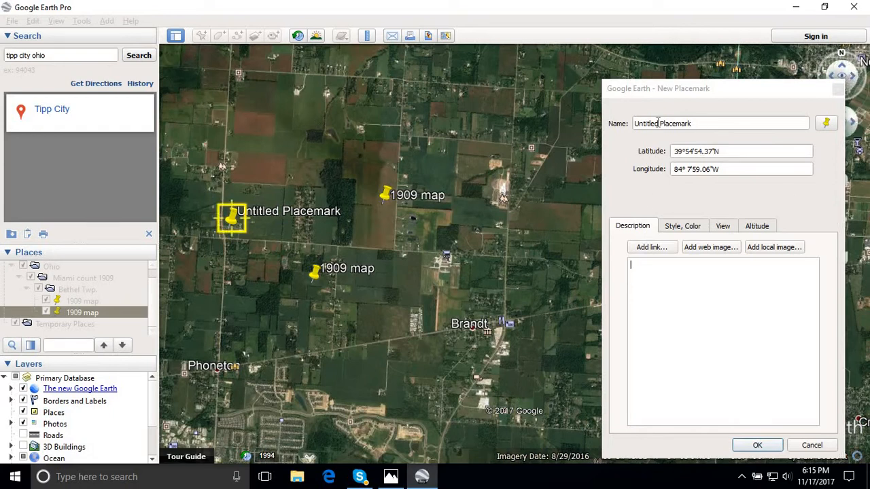
- Name the new placemark north of Phoneton "1909 map" and save it
{"action": "left_click", "coordinate": [703, 123]}
{"action": "type", "text": "1990"}
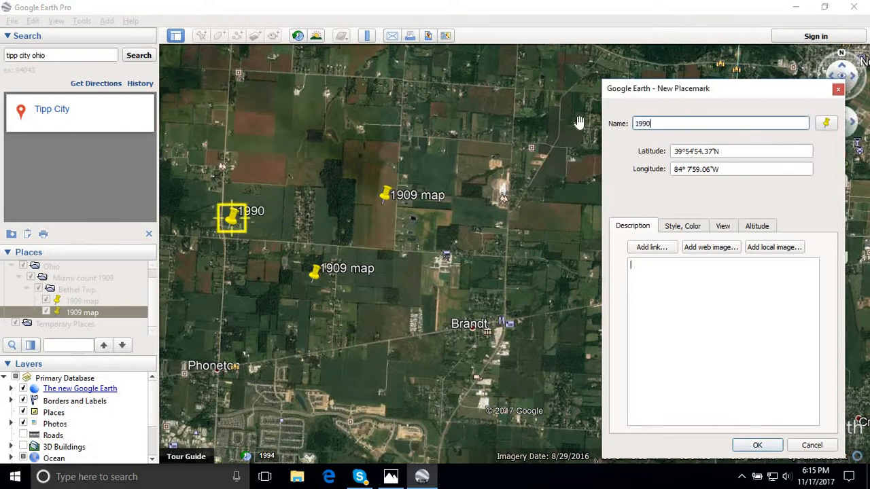
{"action": "key", "text": "BackSpace"}
{"action": "key", "text": "BackSpace"}
{"action": "type", "text": "09 map"}
{"action": "key", "text": "Tab"}
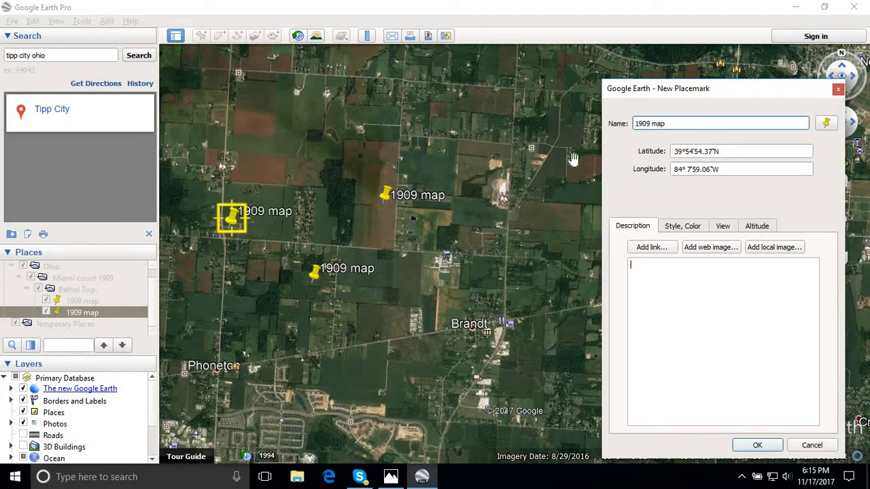
{"action": "left_click", "coordinate": [757, 445]}
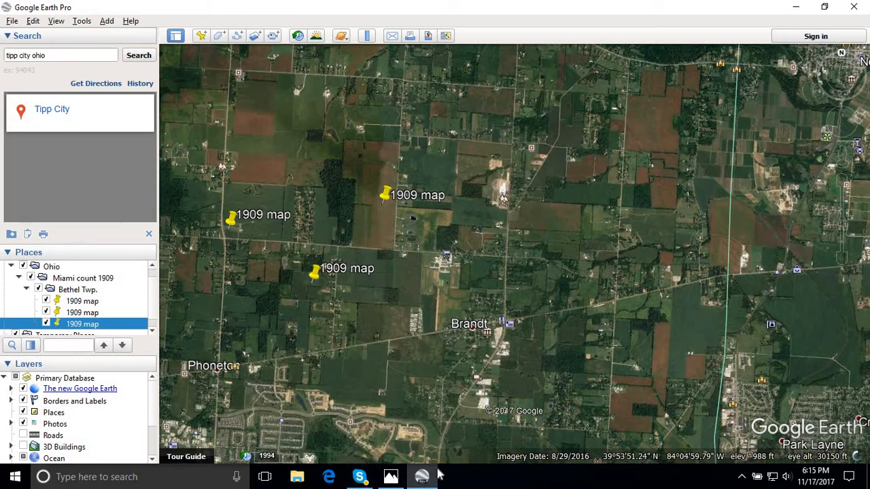
- Check the site on test.jpg and create a second placemark close beside it, at 39°54'52.27"N, 84° 7'57.90"W
{"action": "left_click", "coordinate": [391, 476]}
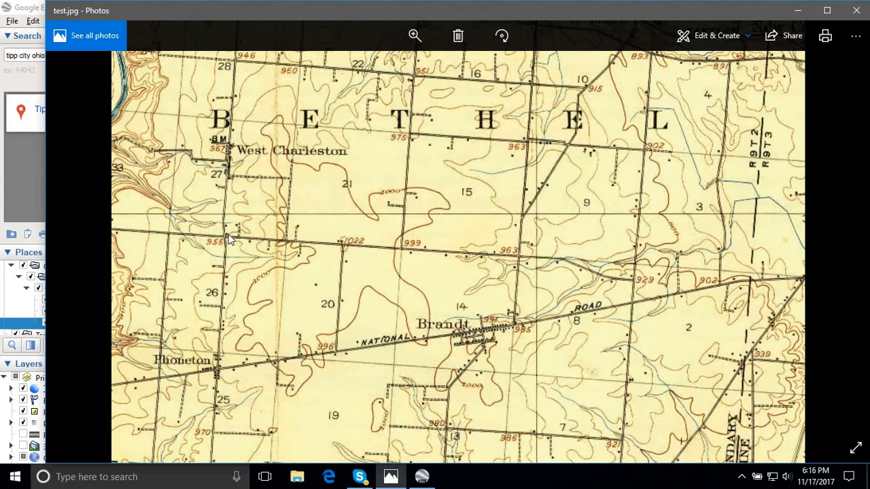
{"action": "left_click", "coordinate": [420, 478]}
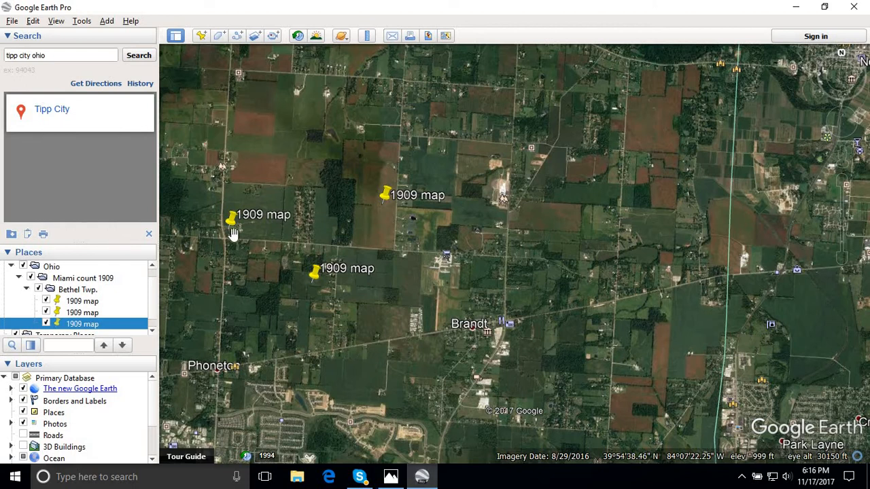
{"action": "left_click", "coordinate": [201, 35]}
{"action": "left_click_drag", "start_coordinate": [373, 232], "coordinate": [232, 242]}
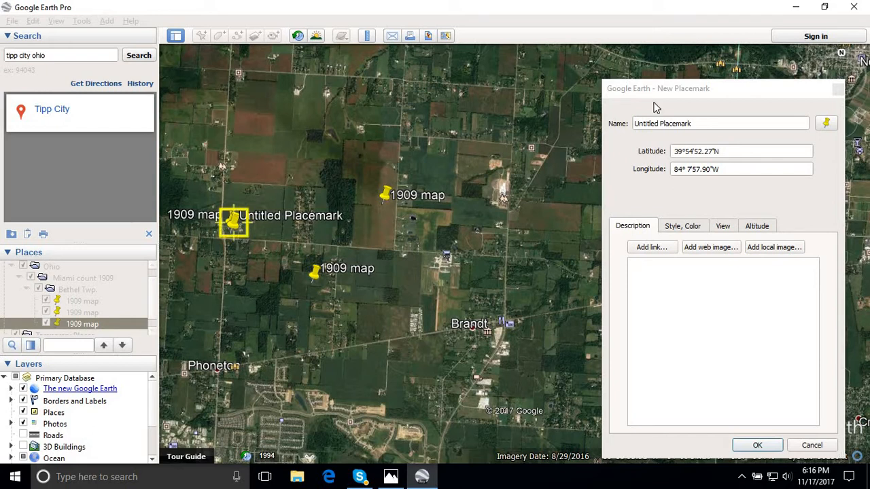
- Name the second roadside placemark "1909 map" and save it to the Bethel Twp. folder
{"action": "left_click", "coordinate": [714, 122]}
{"action": "key", "text": "ctrl+a"}
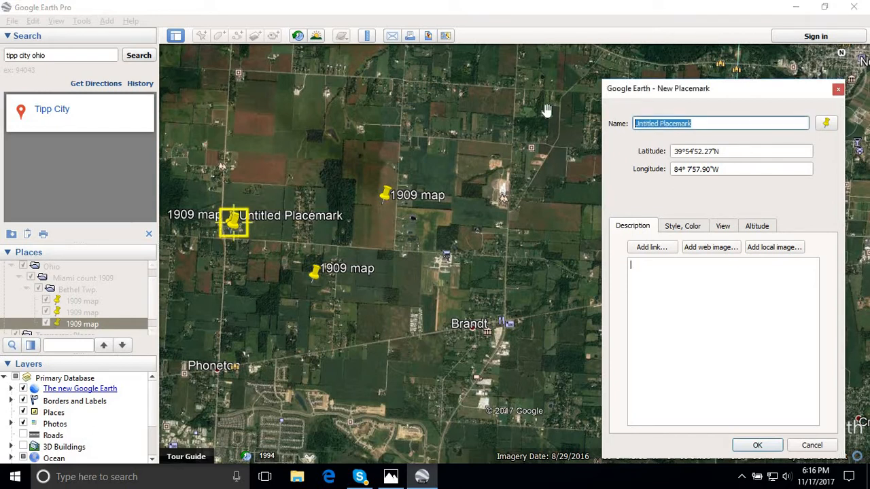
{"action": "type", "text": "1909 map"}
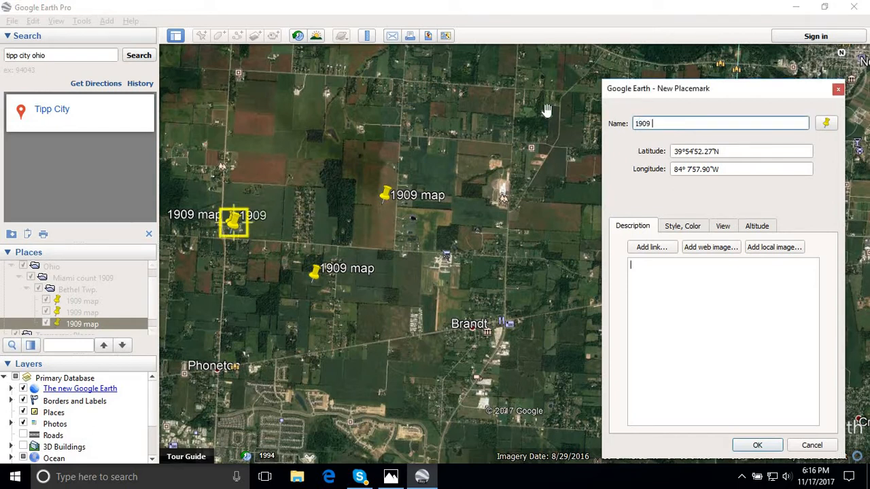
{"action": "left_click", "coordinate": [759, 446]}
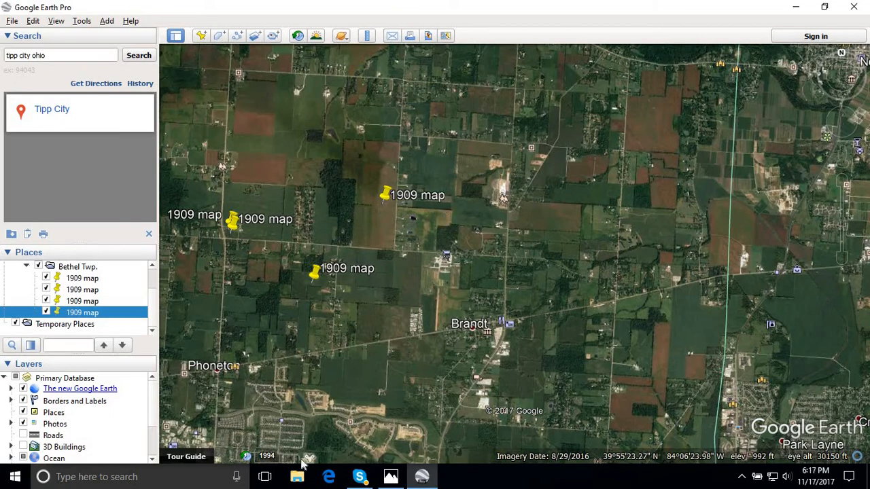
- Compare test.jpg with the imagery and its four 1909 map placemarks
{"action": "left_click", "coordinate": [390, 477]}
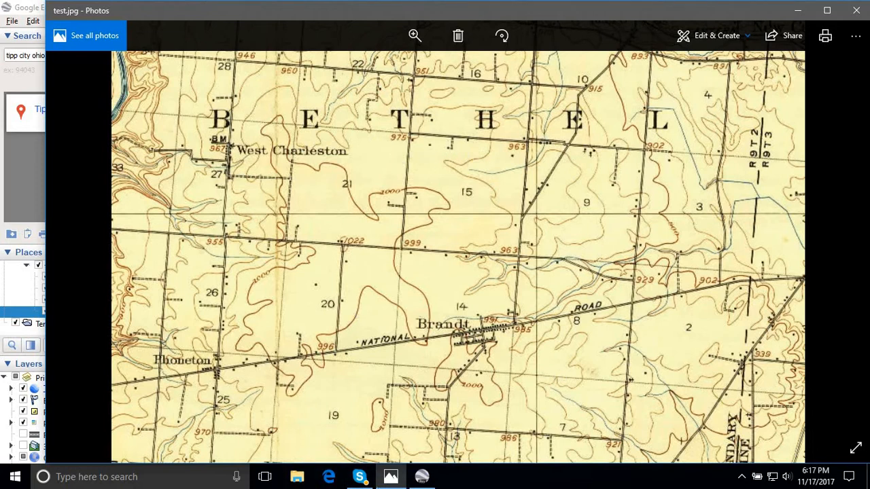
{"action": "left_click", "coordinate": [422, 477]}
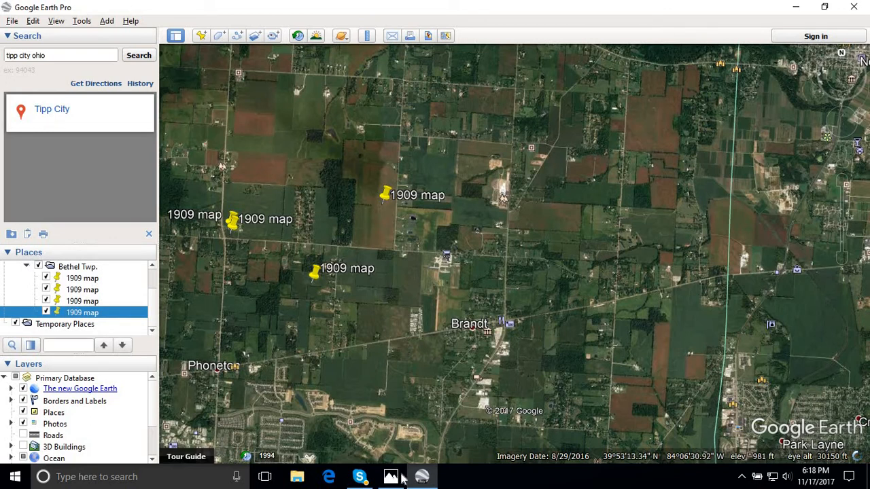
- Select the 1909 map placemark in the field northwest of Brandt and bring it into close view
{"action": "mouse_move", "coordinate": [392, 484]}
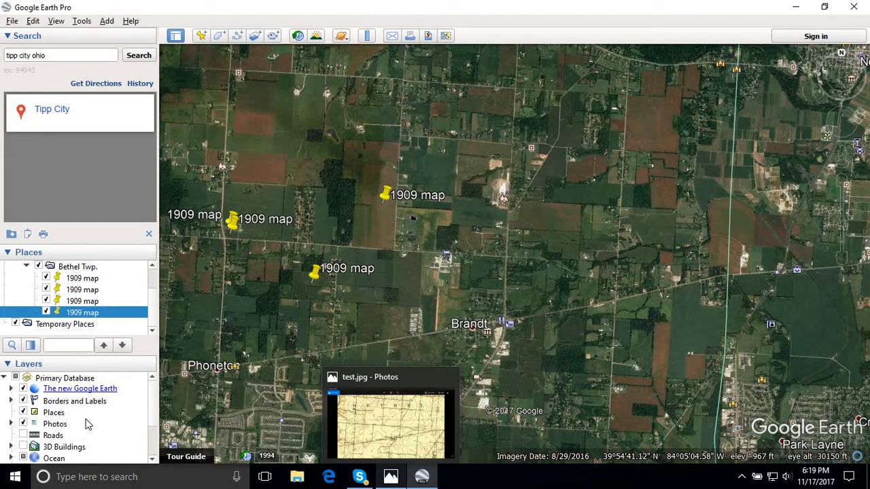
{"action": "left_click", "coordinate": [385, 195]}
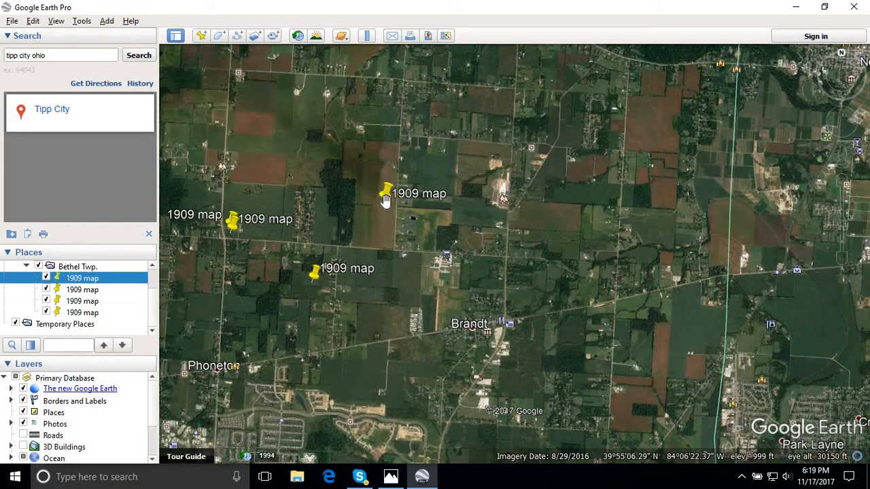
{"action": "double_click", "coordinate": [87, 280]}
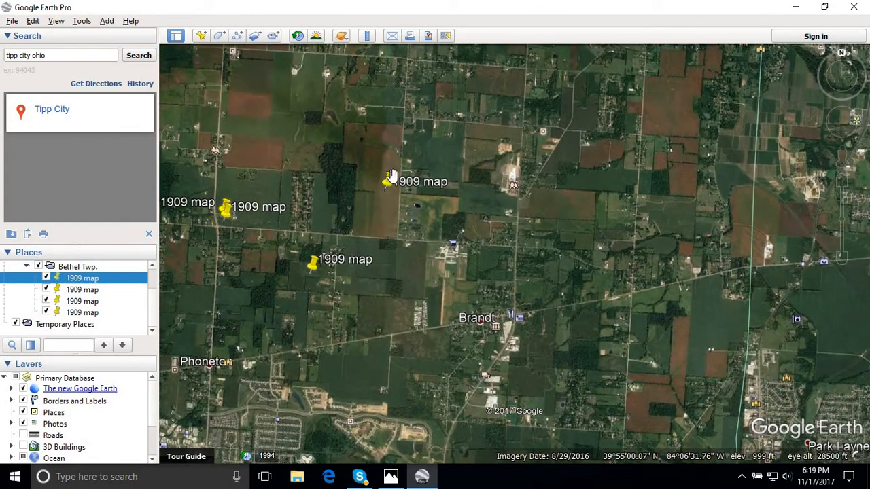
{"action": "right_click", "coordinate": [393, 176]}
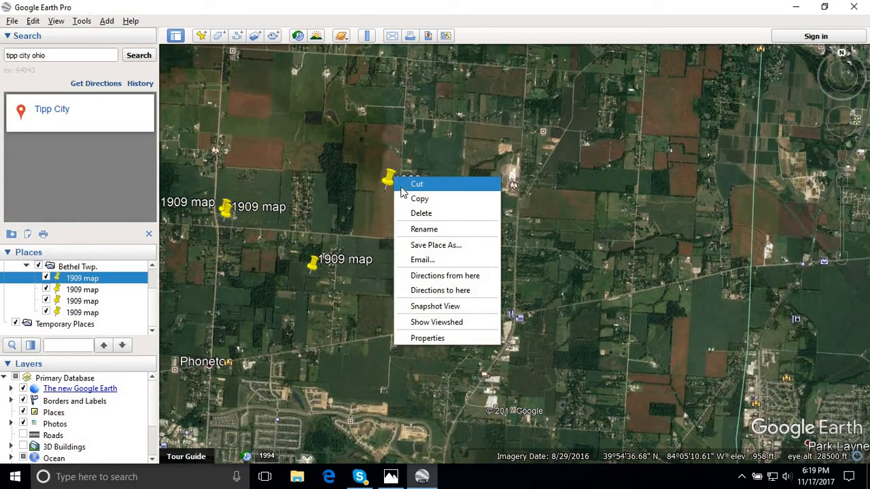
{"action": "left_click", "coordinate": [367, 204]}
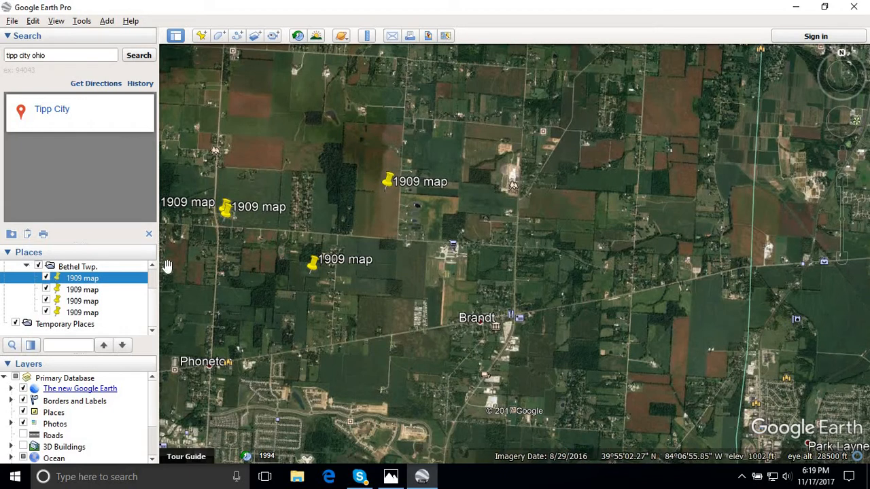
{"action": "right_click", "coordinate": [85, 283]}
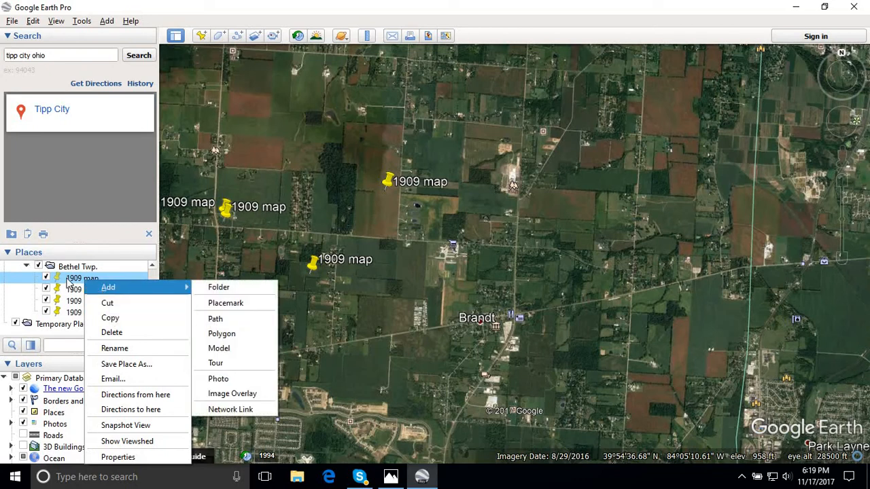
{"action": "left_click", "coordinate": [76, 283]}
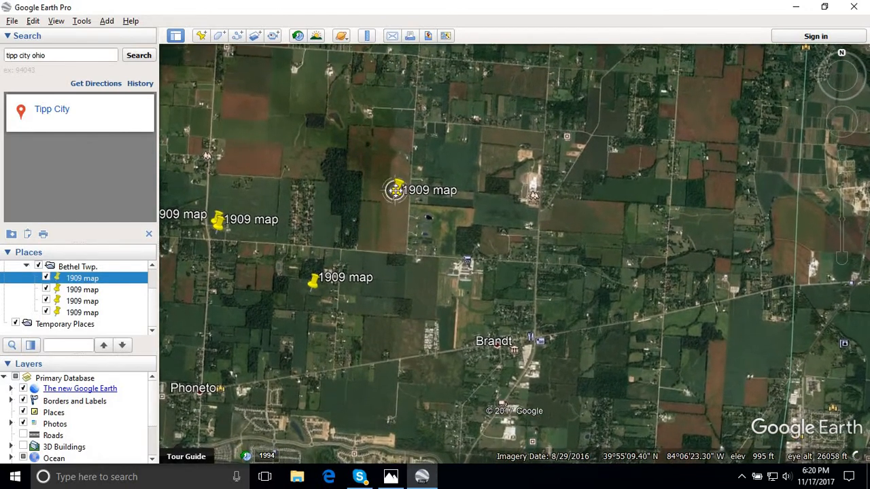
{"action": "left_click_drag", "start_coordinate": [399, 198], "coordinate": [407, 354]}
{"action": "scroll", "coordinate": [406, 353], "scroll_direction": "up", "scroll_amount": 3}
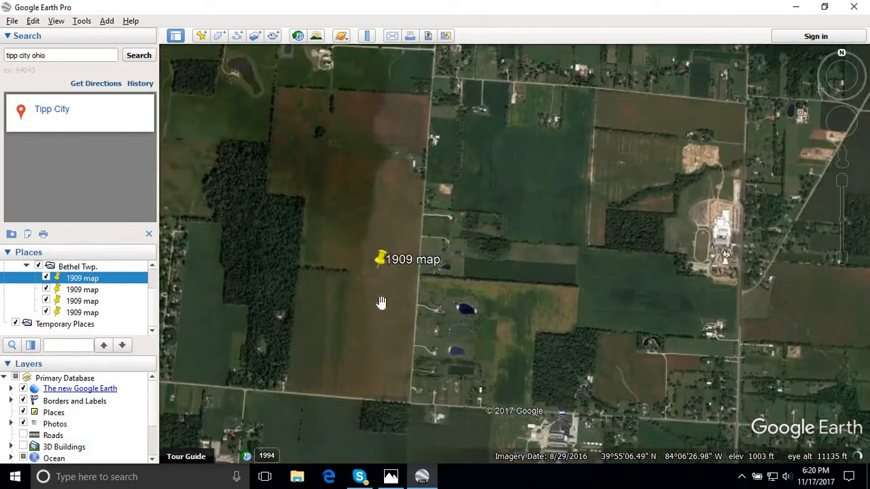
{"action": "right_click", "coordinate": [382, 257]}
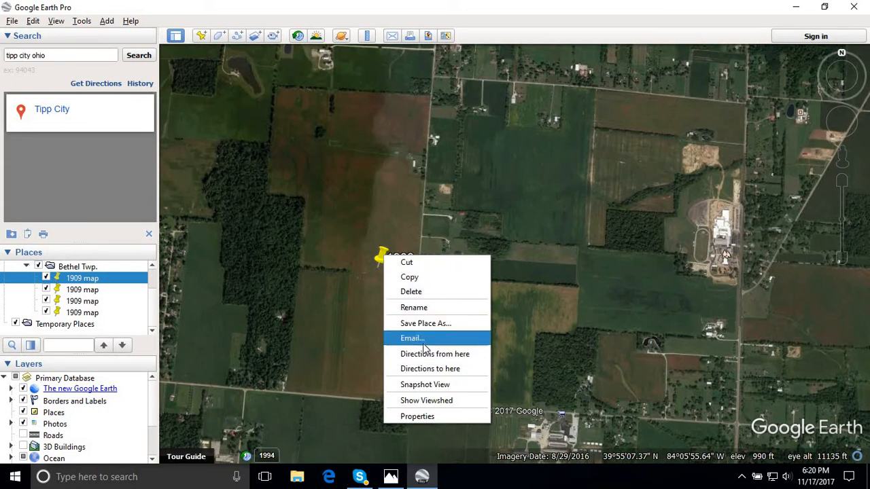
{"action": "left_click", "coordinate": [290, 246]}
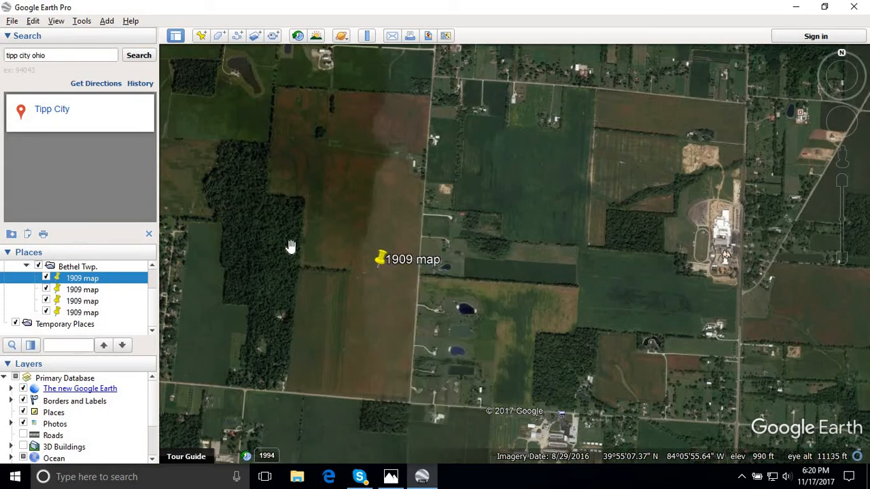
{"action": "right_click", "coordinate": [86, 280]}
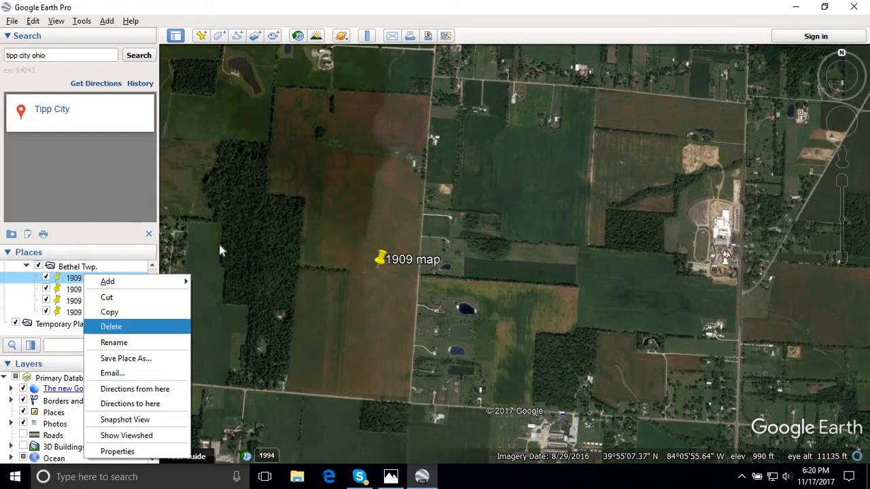
{"action": "left_click", "coordinate": [288, 210]}
{"action": "scroll", "coordinate": [35, 314], "scroll_direction": "up", "scroll_amount": 1}
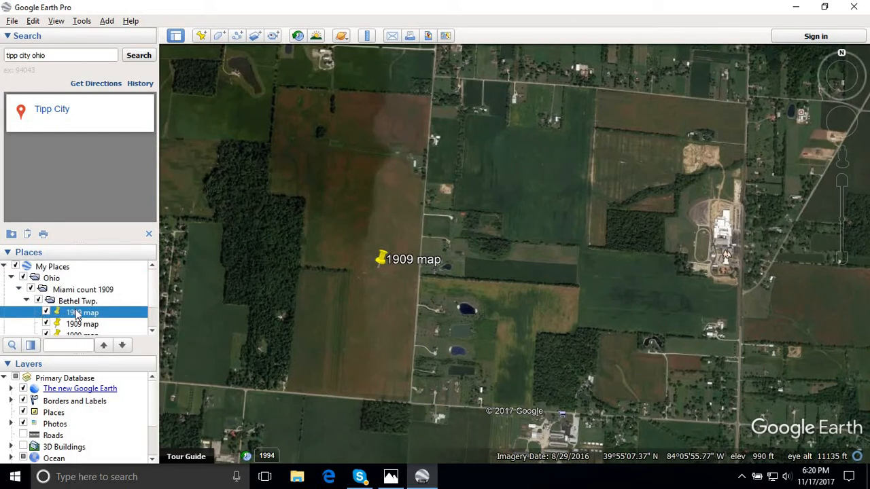
{"action": "right_click", "coordinate": [382, 252]}
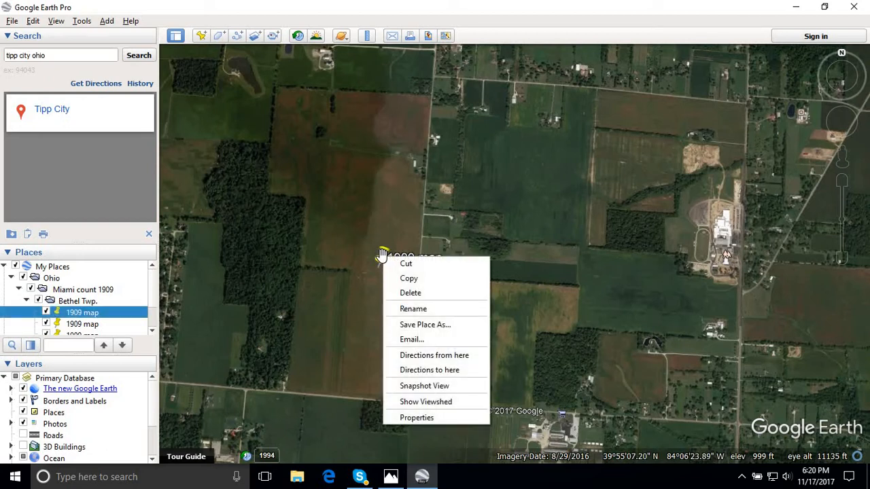
{"action": "left_click", "coordinate": [510, 148]}
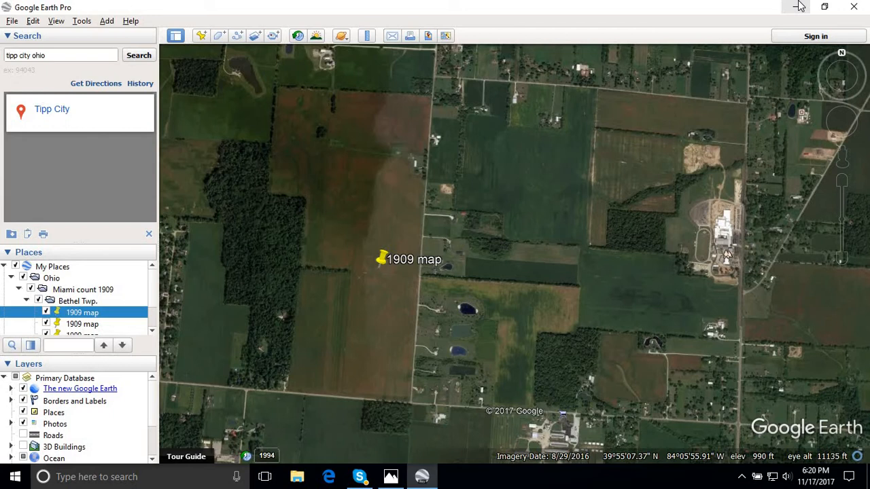
{"action": "right_click", "coordinate": [383, 261]}
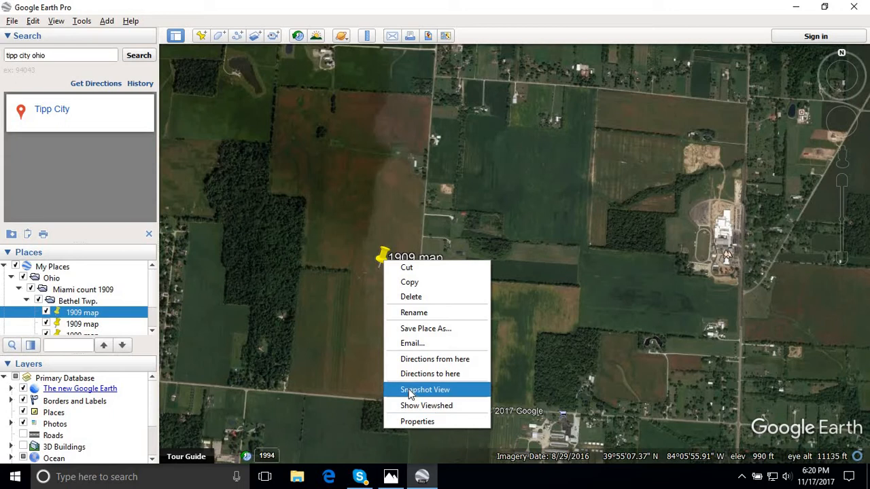
{"action": "right_click", "coordinate": [78, 316]}
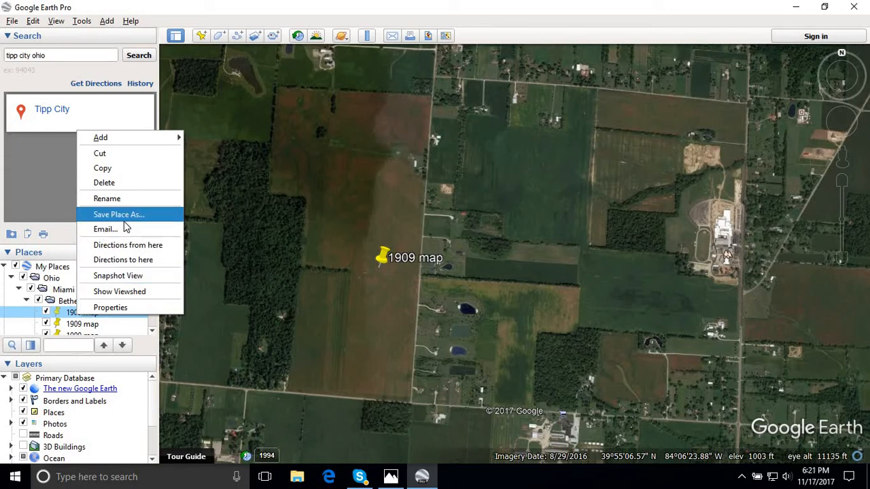
{"action": "left_click", "coordinate": [379, 253]}
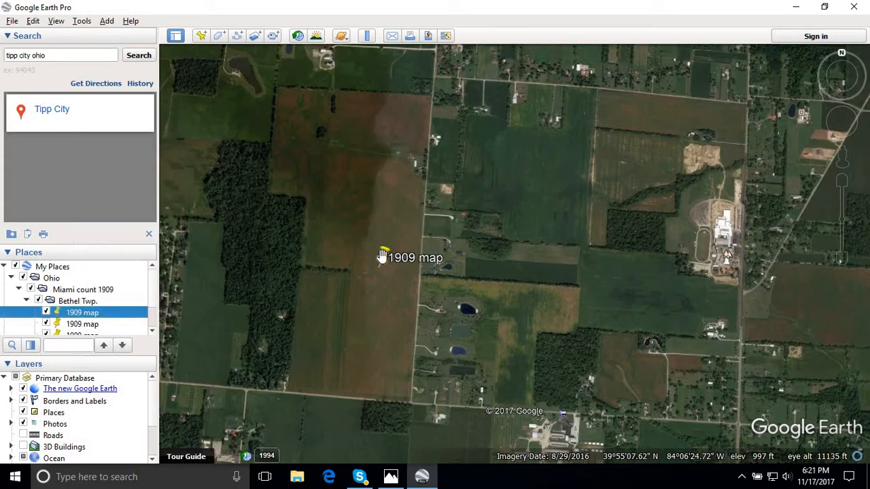
{"action": "right_click", "coordinate": [384, 257]}
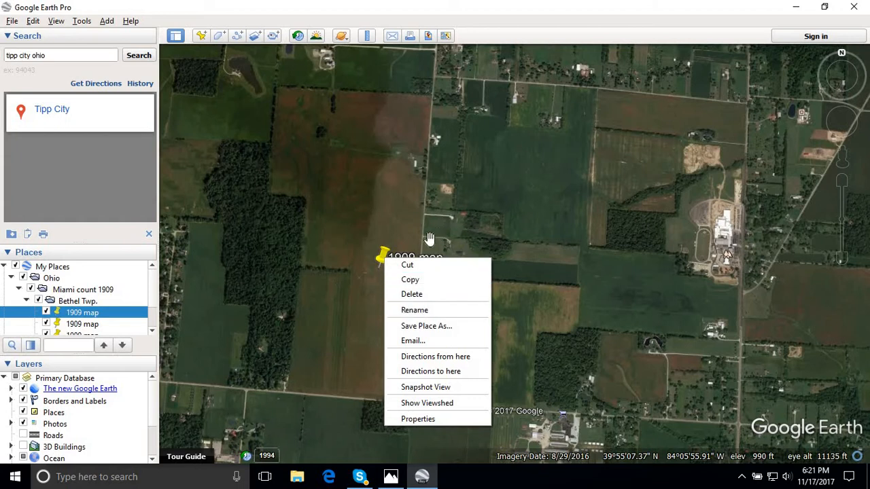
{"action": "left_click", "coordinate": [77, 316]}
{"action": "right_click", "coordinate": [76, 317]}
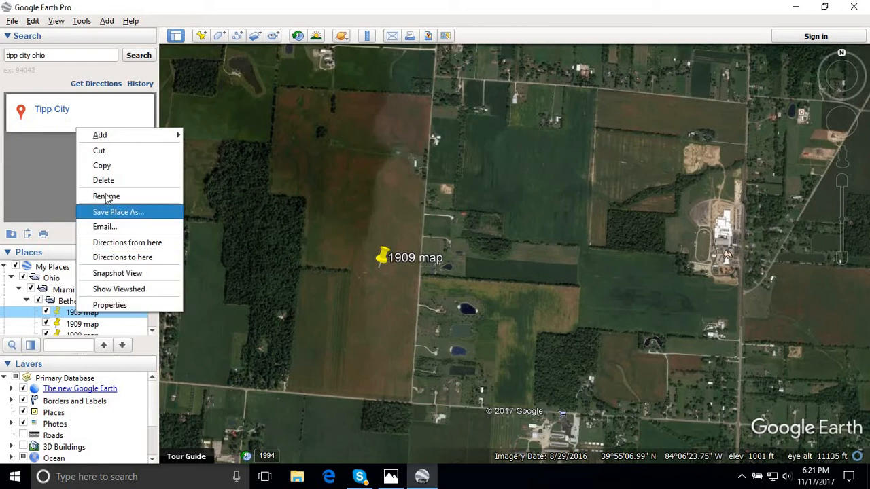
{"action": "mouse_move", "coordinate": [134, 141]}
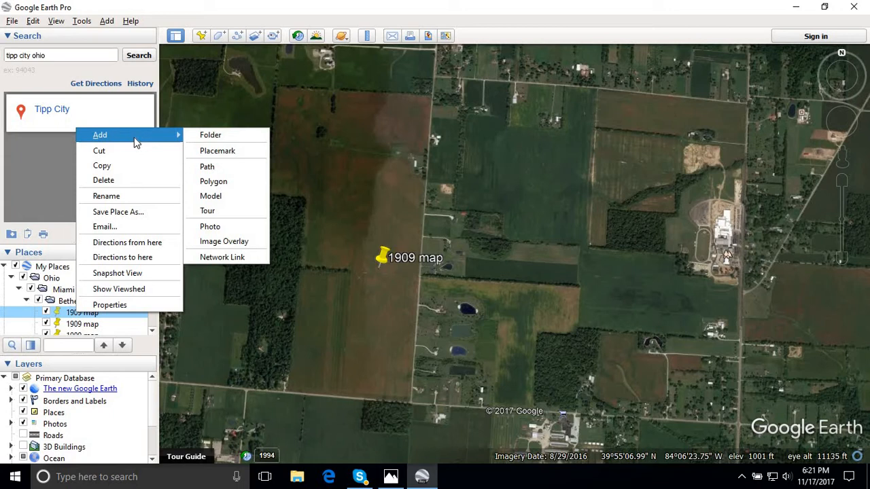
{"action": "left_click", "coordinate": [228, 152]}
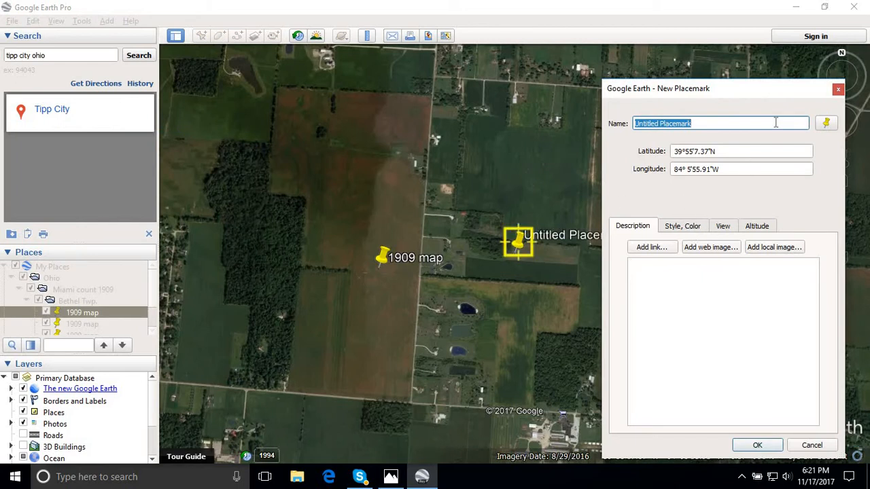
{"action": "left_click", "coordinate": [838, 89]}
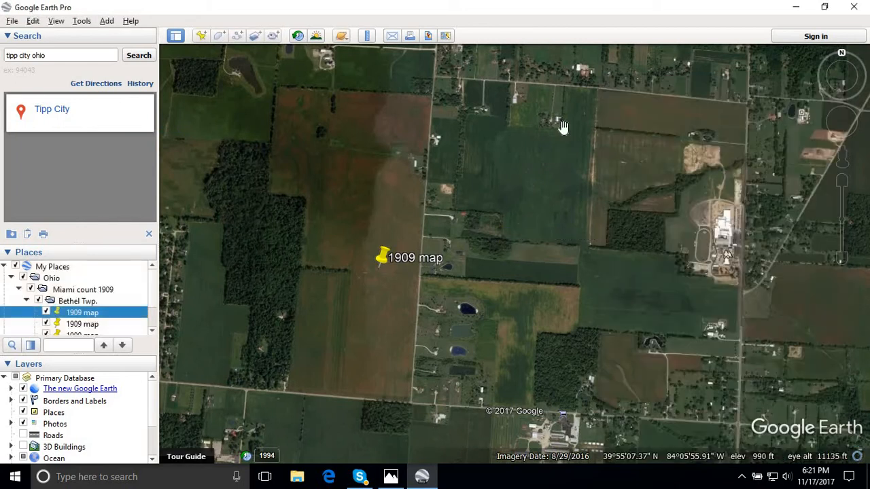
- Try to show the viewshed from the 1909 map placemark northwest of Brandt
{"action": "right_click", "coordinate": [385, 259]}
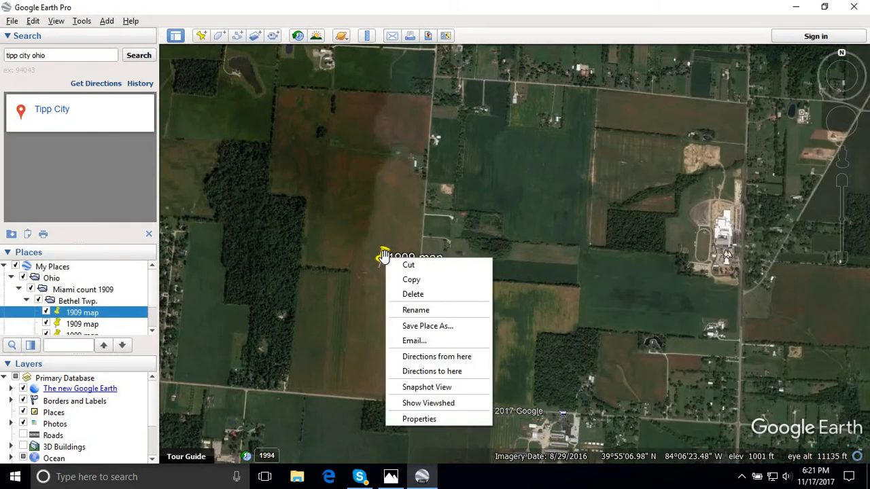
{"action": "left_click", "coordinate": [426, 402]}
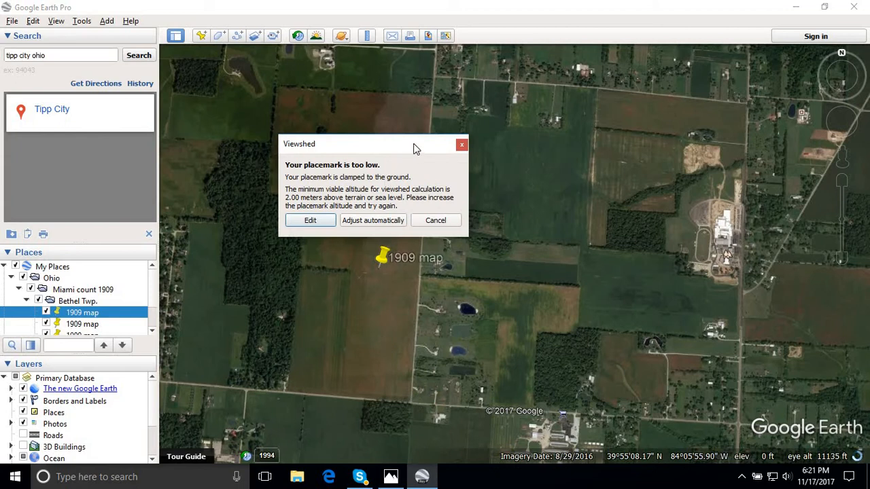
{"action": "left_click", "coordinate": [462, 146]}
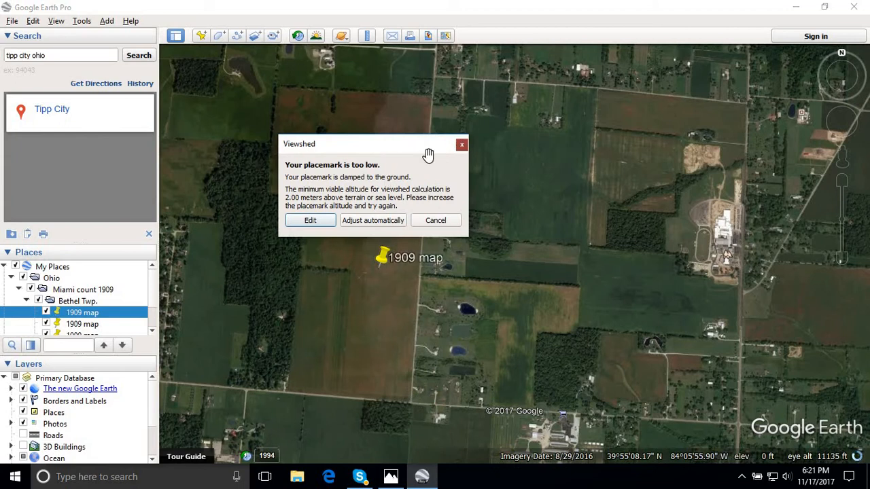
- Open the properties of the 1909 map placemark northwest of Brandt, review its coordinates and description field, and close them without changes
{"action": "right_click", "coordinate": [384, 258]}
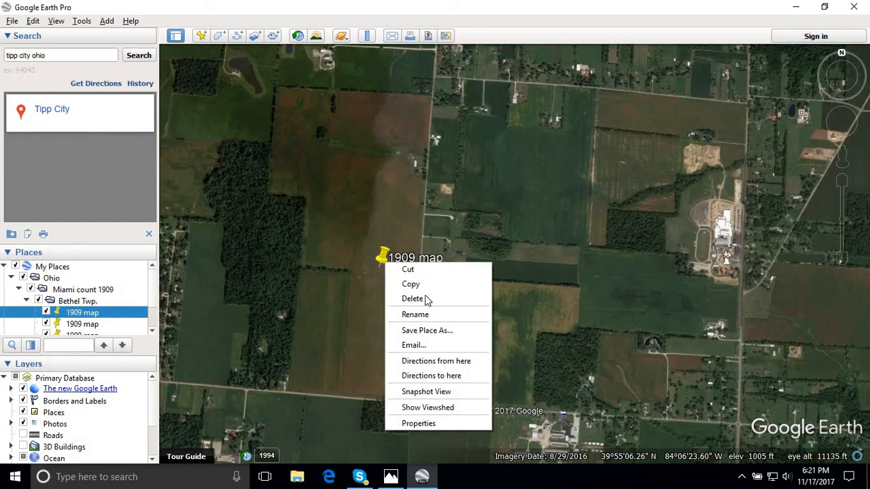
{"action": "left_click", "coordinate": [409, 424]}
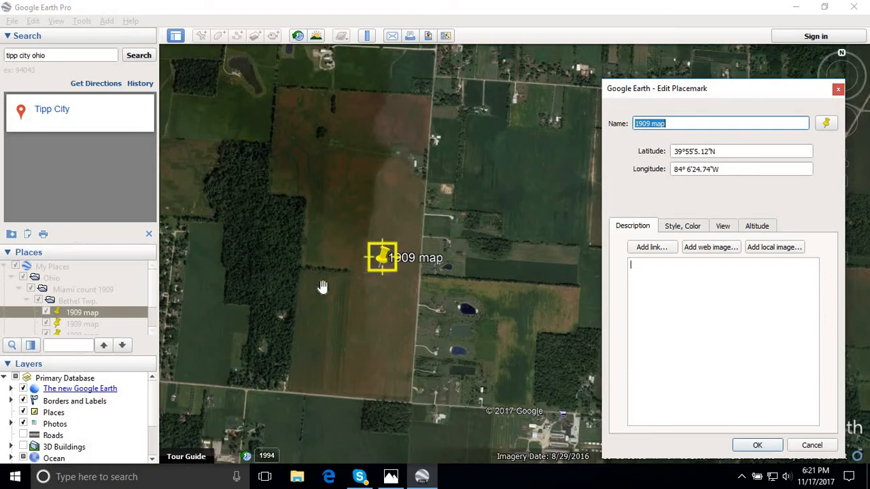
{"action": "left_click", "coordinate": [650, 267]}
{"action": "scroll", "coordinate": [436, 245], "scroll_direction": "down", "scroll_amount": 5}
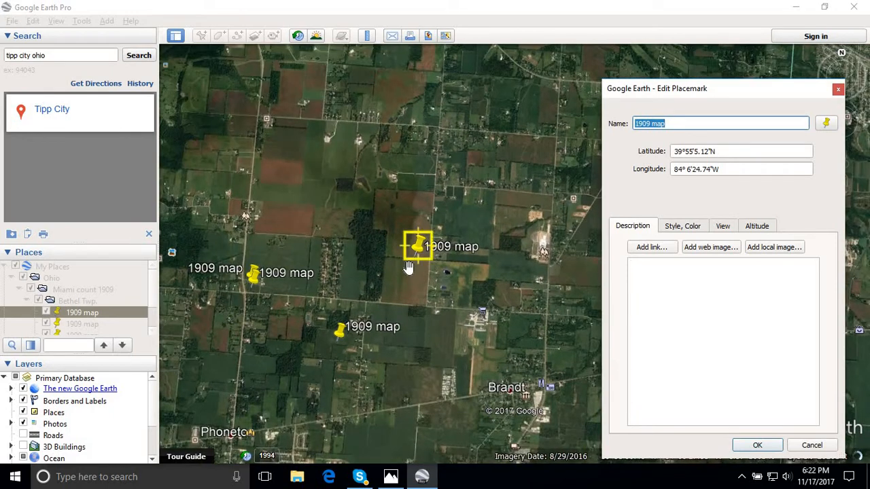
{"action": "left_click", "coordinate": [713, 286]}
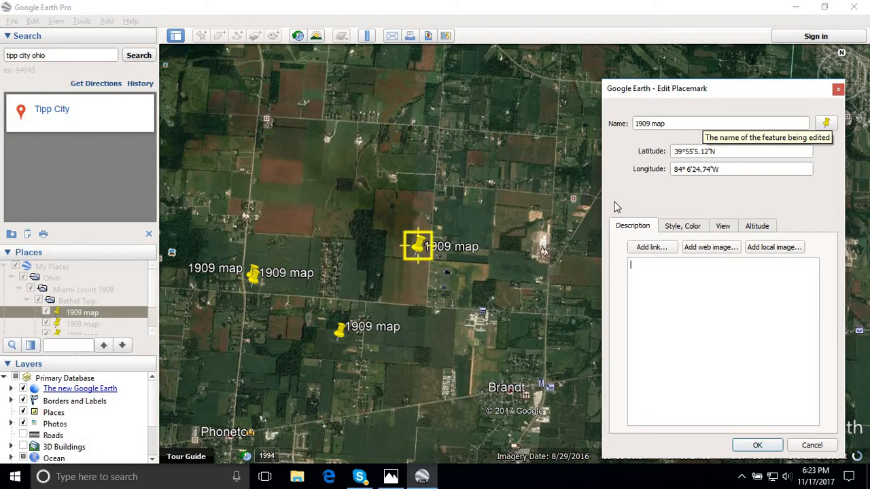
{"action": "left_click", "coordinate": [838, 90]}
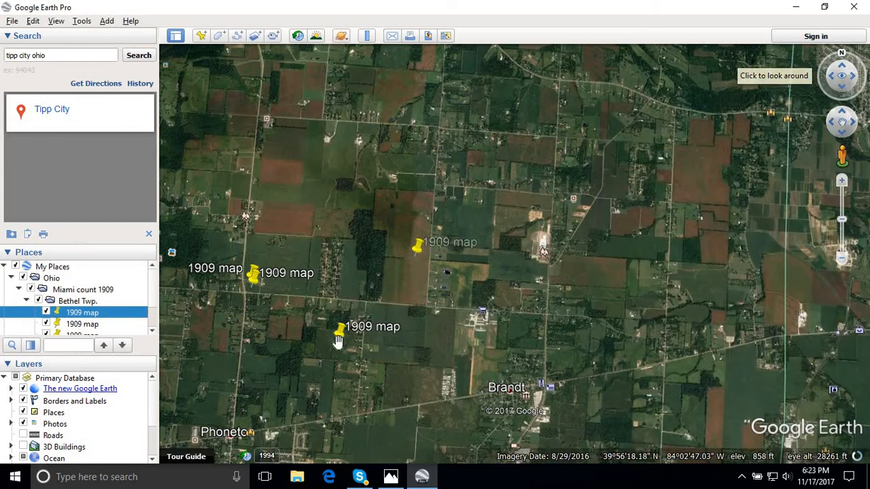
- Examine the field and the fence line around the 1909 map placemark northwest of Brandt at close range
{"action": "scroll", "coordinate": [437, 346], "scroll_direction": "up", "scroll_amount": 4}
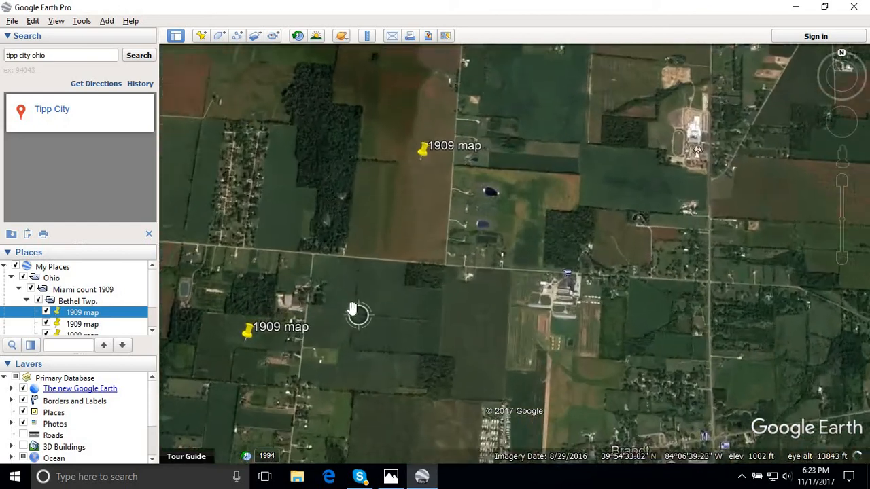
{"action": "scroll", "coordinate": [352, 310], "scroll_direction": "up", "scroll_amount": 3}
{"action": "left_click_drag", "start_coordinate": [428, 78], "coordinate": [466, 351]}
{"action": "left_click_drag", "start_coordinate": [462, 274], "coordinate": [477, 311]}
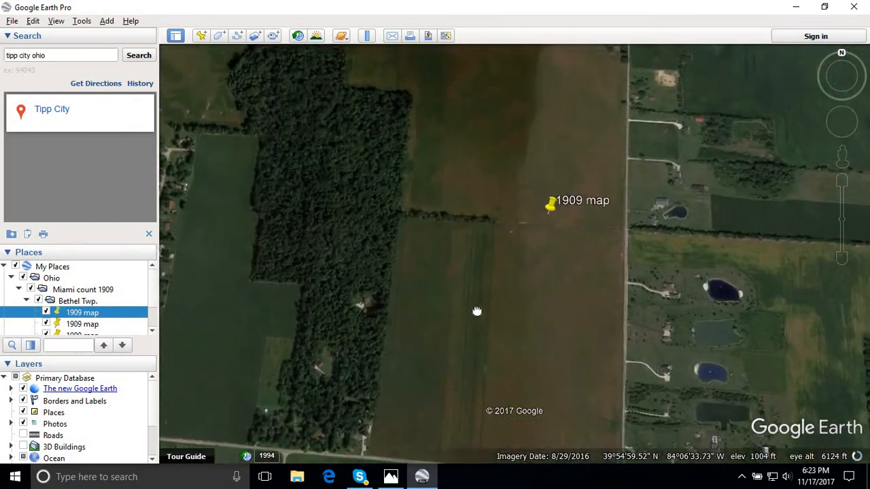
{"action": "scroll", "coordinate": [520, 317], "scroll_direction": "up", "scroll_amount": 3}
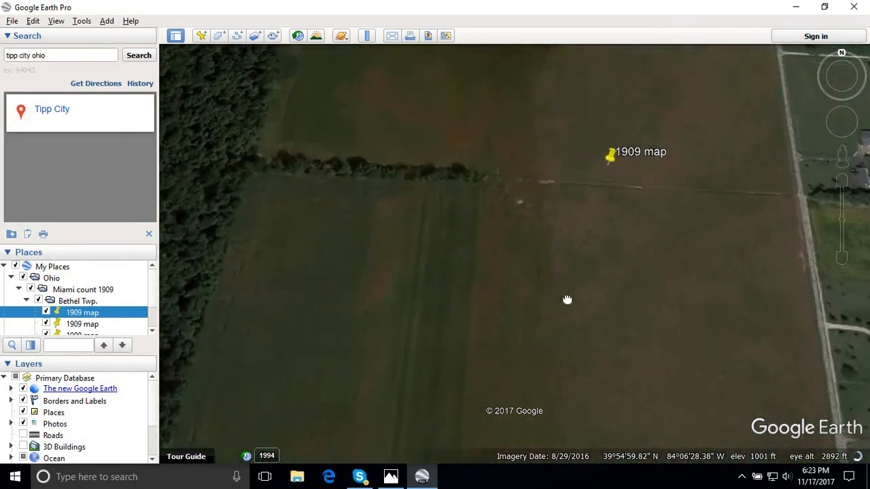
{"action": "left_click_drag", "start_coordinate": [568, 299], "coordinate": [512, 333]}
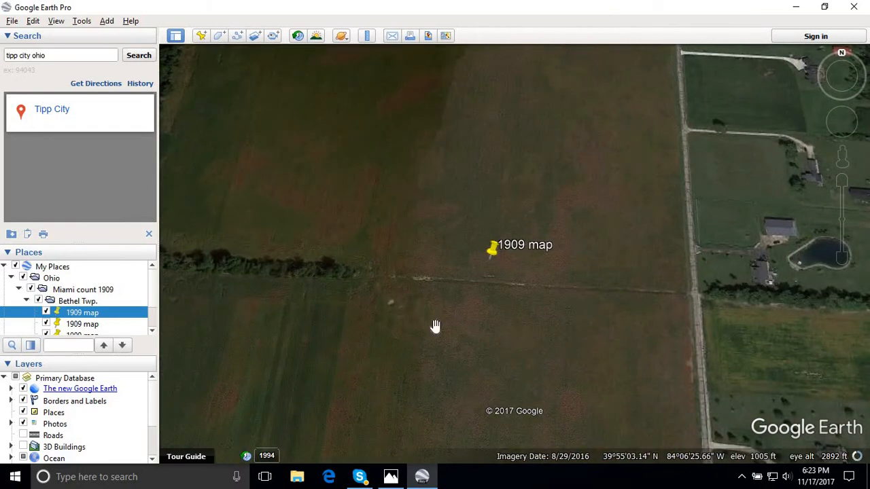
{"action": "scroll", "coordinate": [435, 326], "scroll_direction": "up", "scroll_amount": 1}
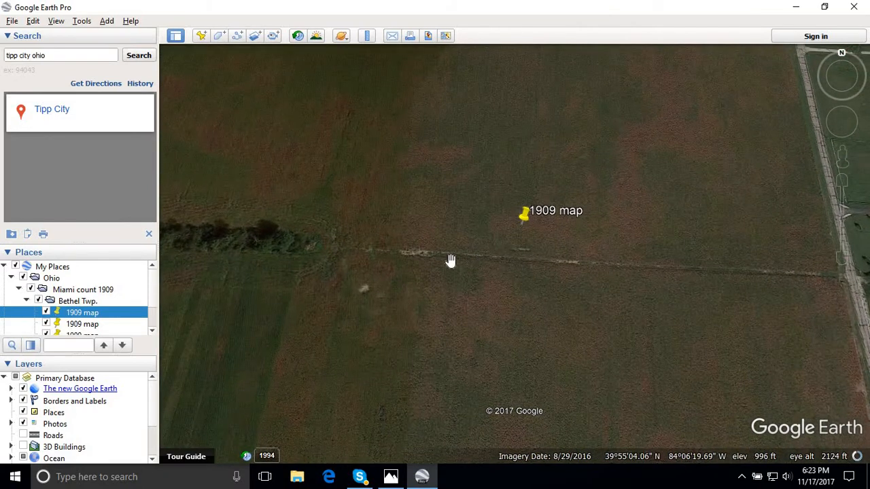
- Examine the pair of 1909 map placemarks beside the crossroads north of Phoneton at close range
{"action": "scroll", "coordinate": [485, 302], "scroll_direction": "down", "scroll_amount": 2}
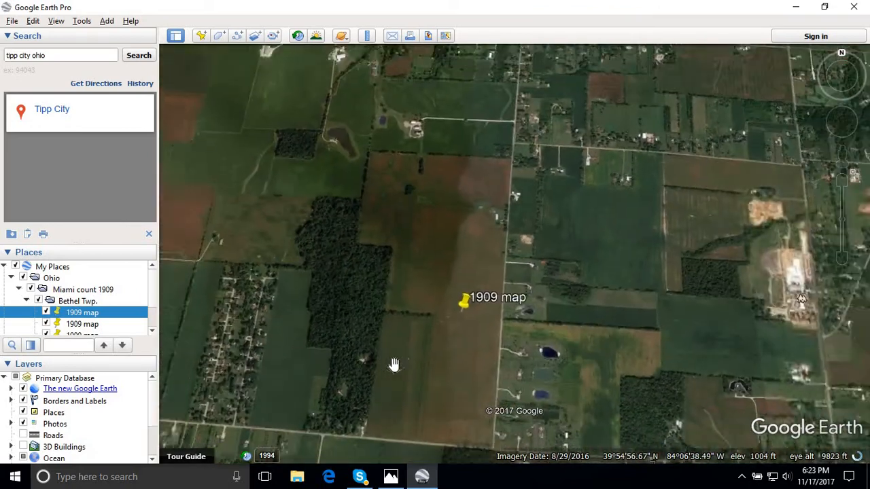
{"action": "scroll", "coordinate": [392, 361], "scroll_direction": "down", "scroll_amount": 2}
{"action": "left_click_drag", "start_coordinate": [262, 382], "coordinate": [660, 171]}
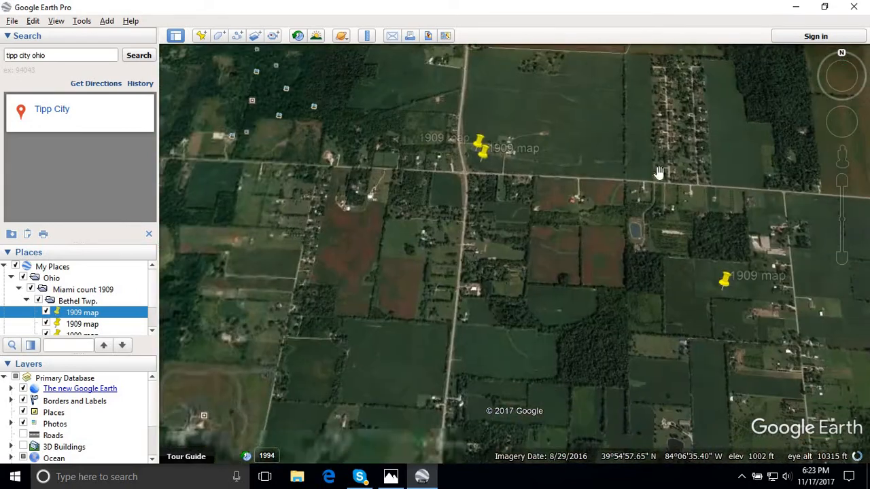
{"action": "left_click_drag", "start_coordinate": [595, 261], "coordinate": [551, 293]}
{"action": "left_click_drag", "start_coordinate": [426, 227], "coordinate": [473, 303]}
{"action": "scroll", "coordinate": [474, 302], "scroll_direction": "up", "scroll_amount": 3}
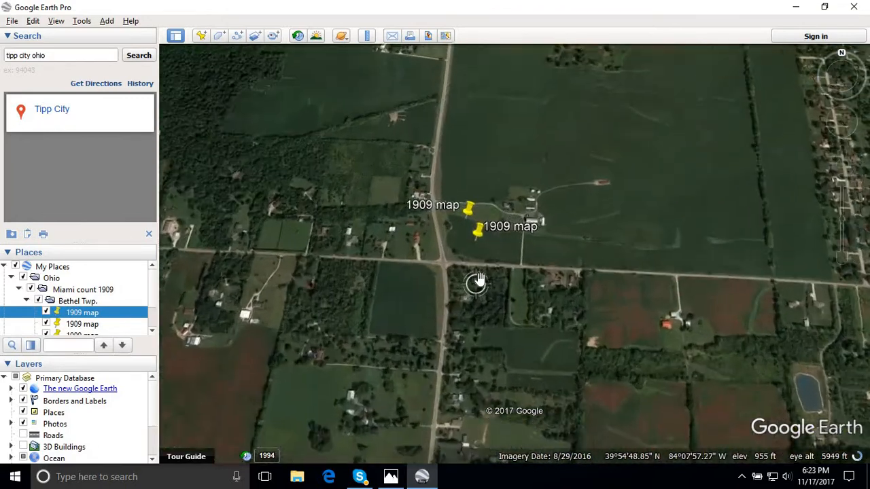
{"action": "scroll", "coordinate": [480, 279], "scroll_direction": "up", "scroll_amount": 1}
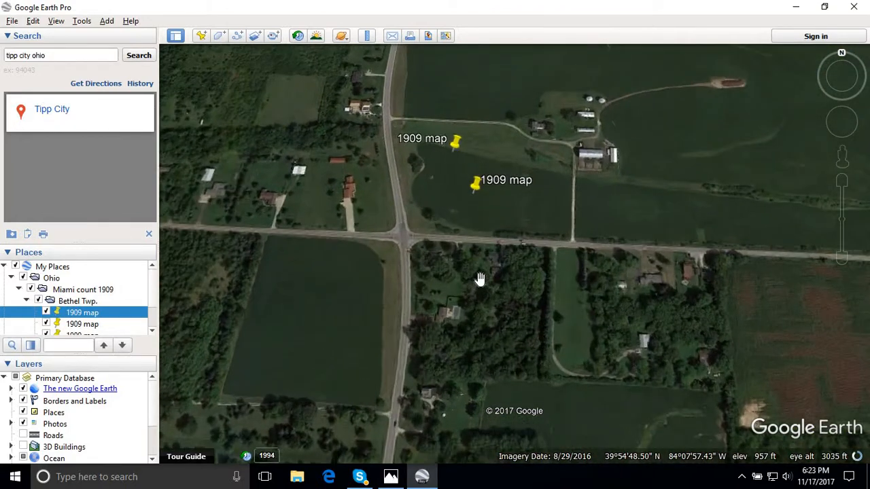
{"action": "scroll", "coordinate": [480, 278], "scroll_direction": "up", "scroll_amount": 1}
- Examine the field and tree lines around the single 1909 map placemark northeast of Phoneton at close range
{"action": "scroll", "coordinate": [479, 277], "scroll_direction": "down", "scroll_amount": 1}
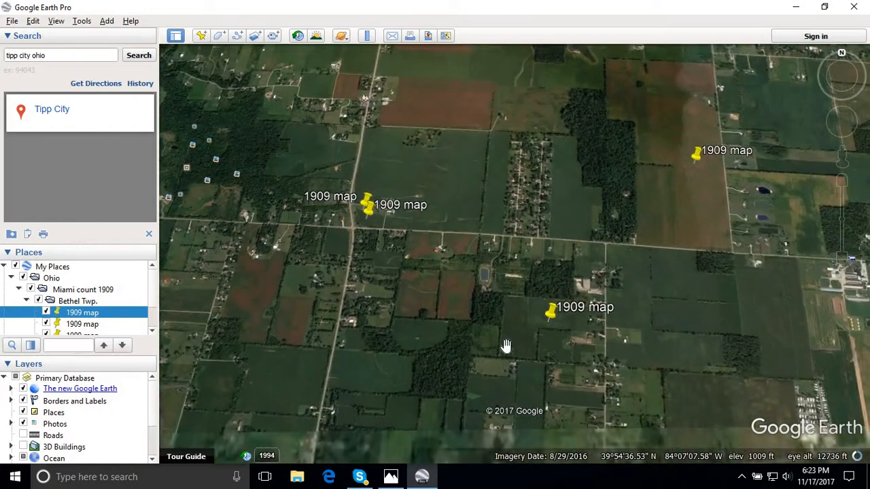
{"action": "scroll", "coordinate": [516, 355], "scroll_direction": "up", "scroll_amount": 2}
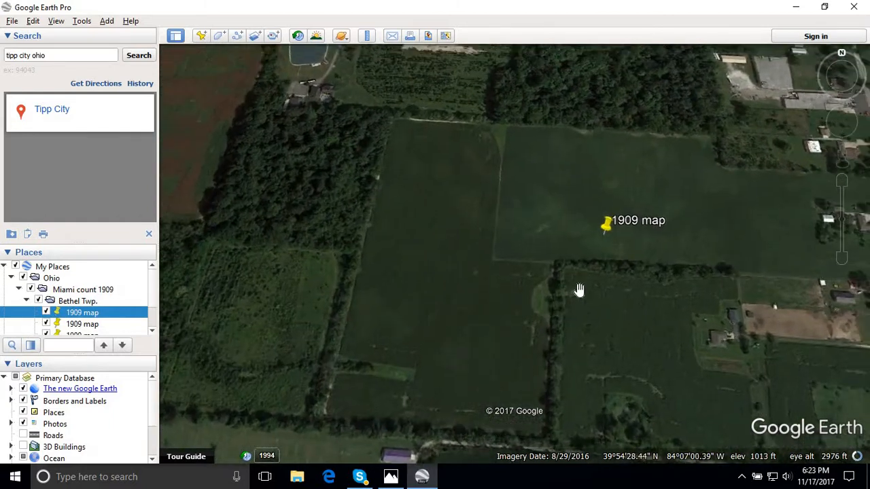
{"action": "scroll", "coordinate": [559, 287], "scroll_direction": "down", "scroll_amount": 2}
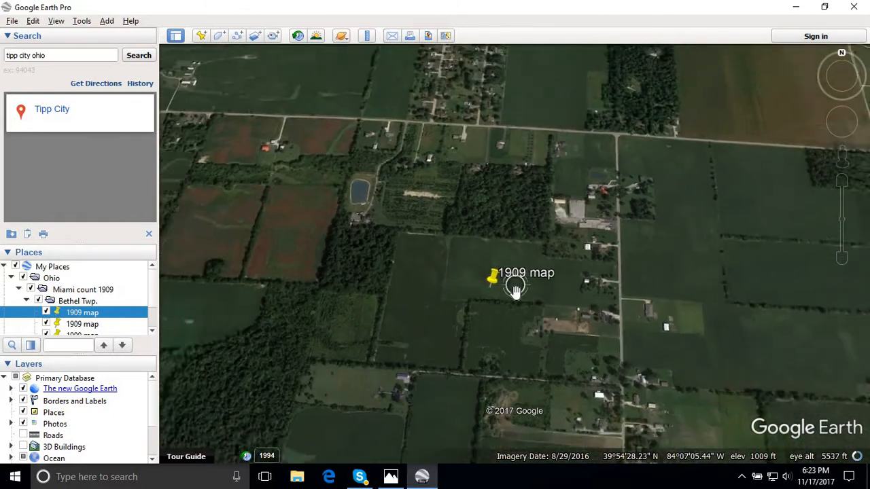
{"action": "scroll", "coordinate": [510, 343], "scroll_direction": "up", "scroll_amount": 2}
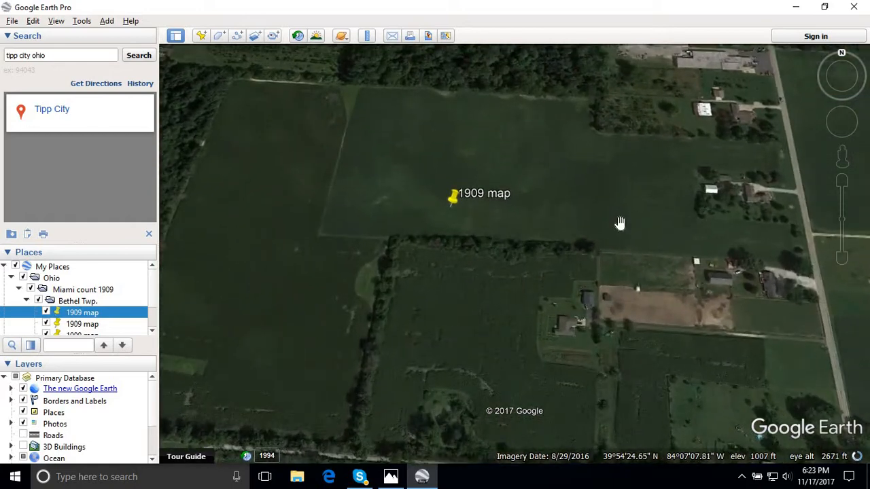
- Survey the land around Phoneton, Hart Pond and Owen Pond and follow the boundary line along the river to the west
{"action": "scroll", "coordinate": [620, 218], "scroll_direction": "down", "scroll_amount": 2}
{"action": "scroll", "coordinate": [558, 305], "scroll_direction": "down", "scroll_amount": 2}
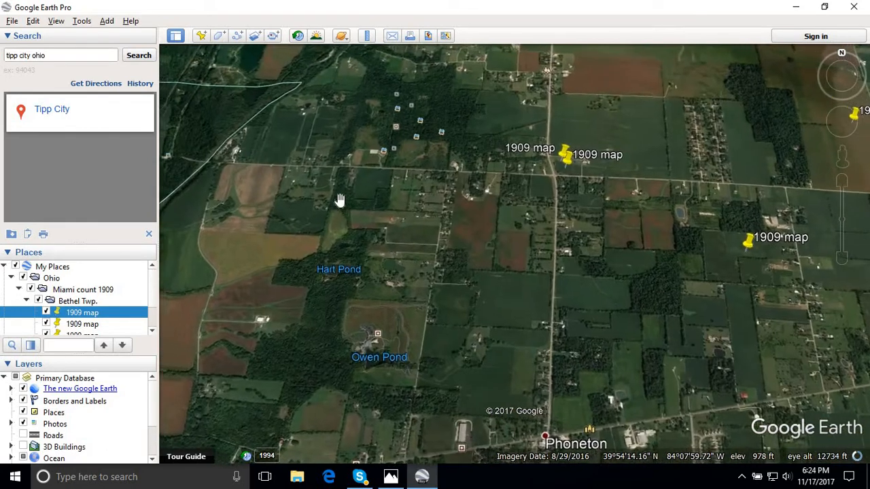
{"action": "left_click_drag", "start_coordinate": [340, 200], "coordinate": [552, 305]}
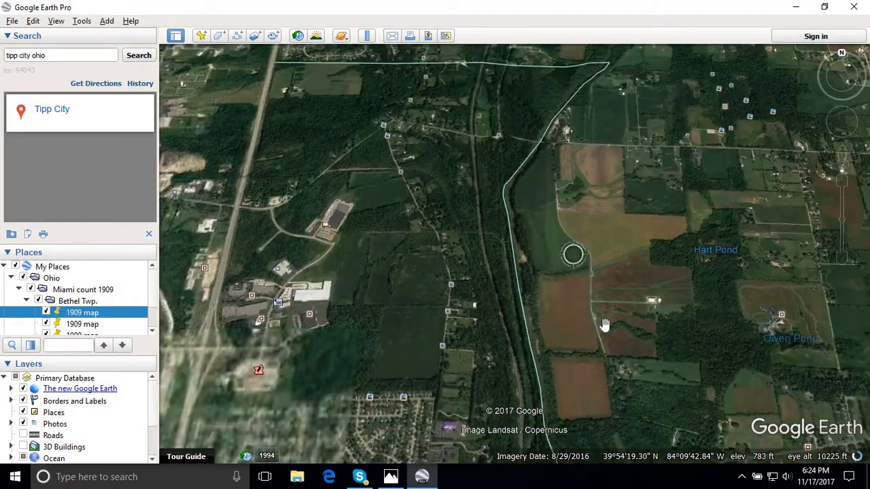
{"action": "left_click_drag", "start_coordinate": [537, 147], "coordinate": [526, 140]}
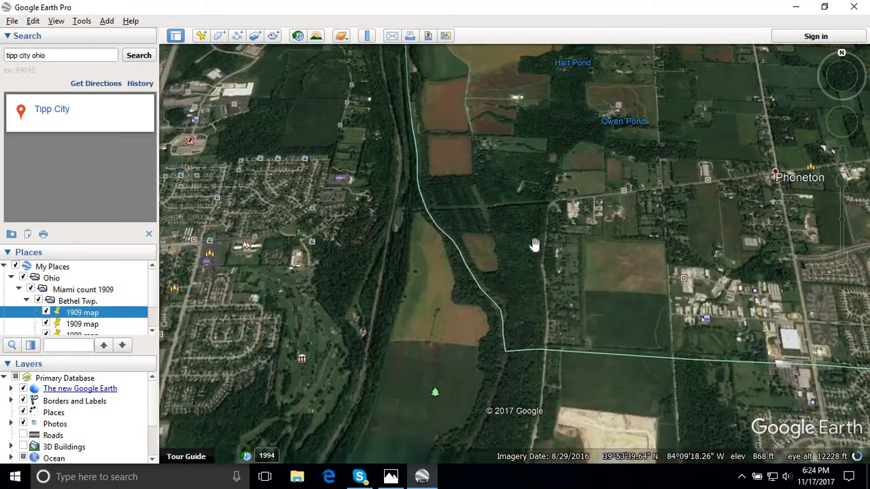
{"action": "scroll", "coordinate": [534, 242], "scroll_direction": "up", "scroll_amount": 2}
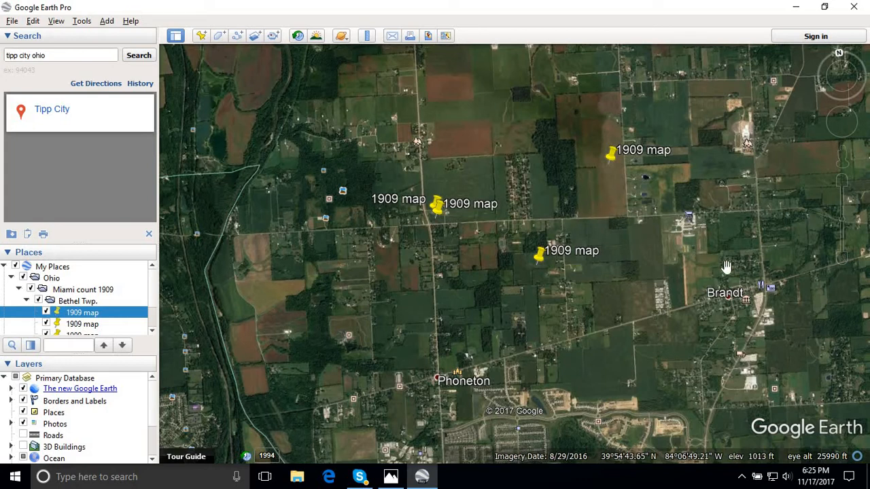
- Survey the countryside from Brandt north and east to New Carlisle, and return to an overview of all the 1909 map placemarks
{"action": "left_click_drag", "start_coordinate": [770, 286], "coordinate": [570, 282]}
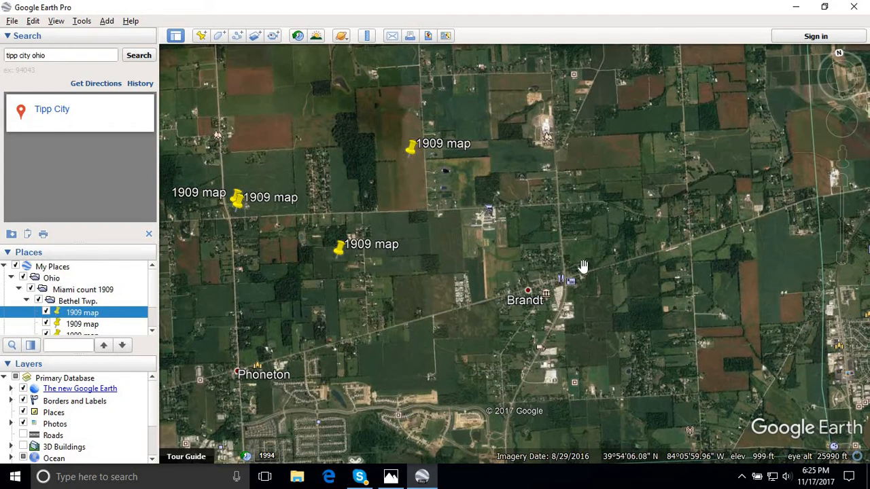
{"action": "left_click_drag", "start_coordinate": [360, 325], "coordinate": [490, 290]}
{"action": "left_click_drag", "start_coordinate": [443, 317], "coordinate": [464, 410]}
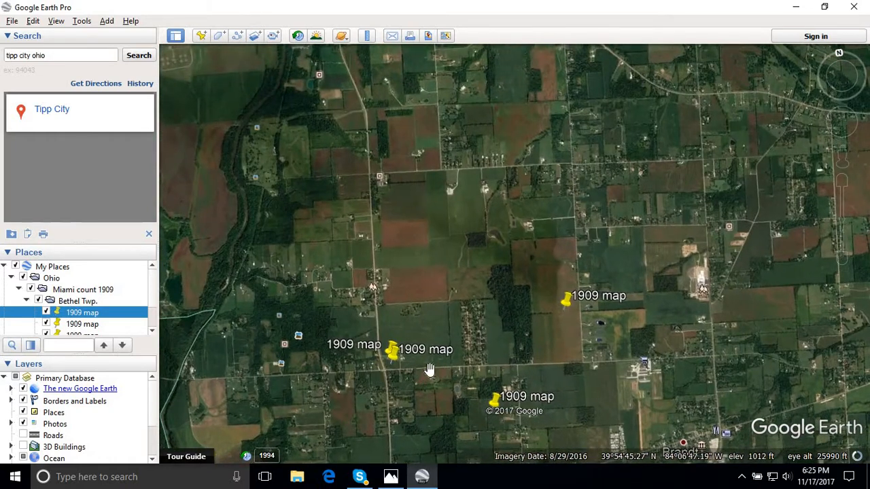
{"action": "left_click_drag", "start_coordinate": [477, 309], "coordinate": [467, 348]}
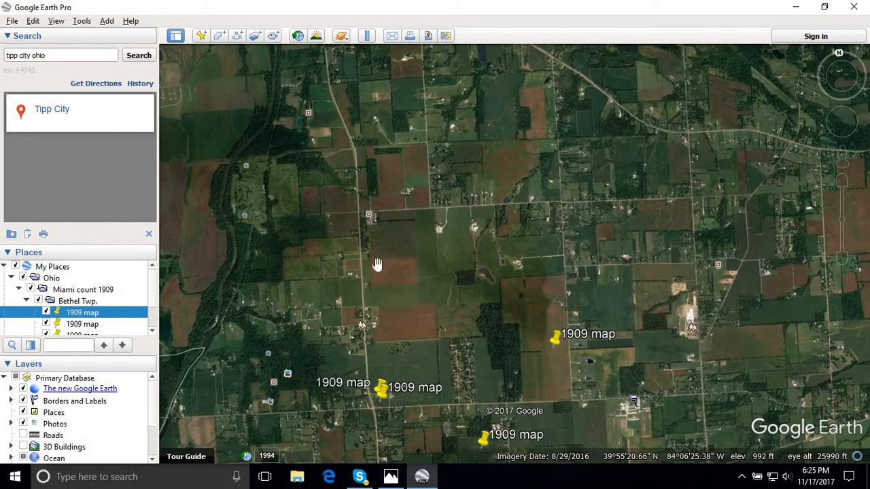
{"action": "left_click_drag", "start_coordinate": [548, 194], "coordinate": [367, 284]}
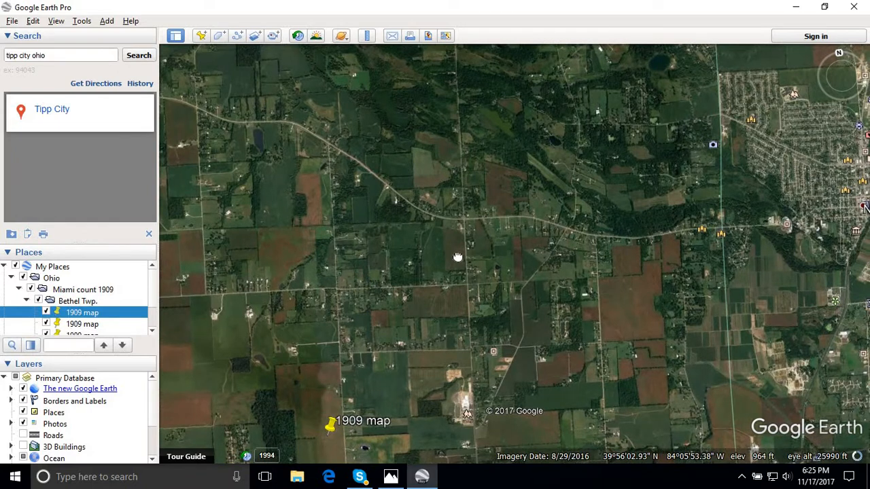
{"action": "left_click_drag", "start_coordinate": [319, 299], "coordinate": [281, 265]}
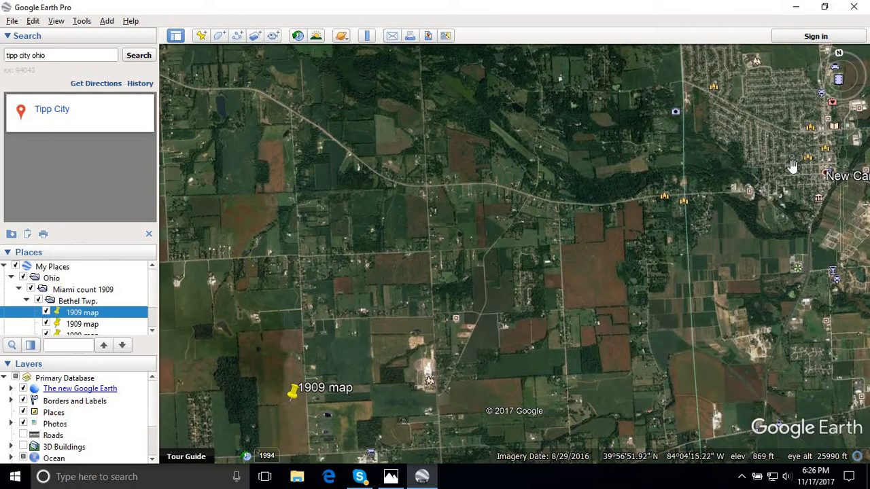
{"action": "scroll", "coordinate": [638, 232], "scroll_direction": "down", "scroll_amount": 2}
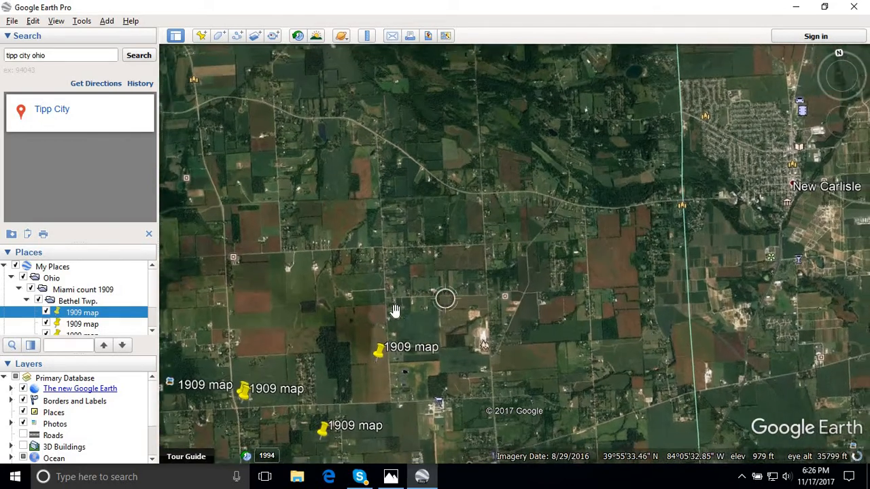
{"action": "left_click_drag", "start_coordinate": [360, 338], "coordinate": [482, 268]}
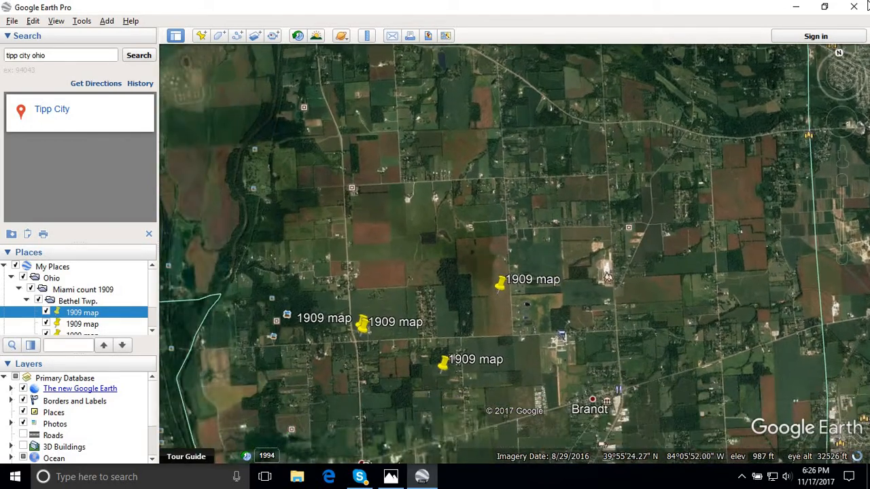